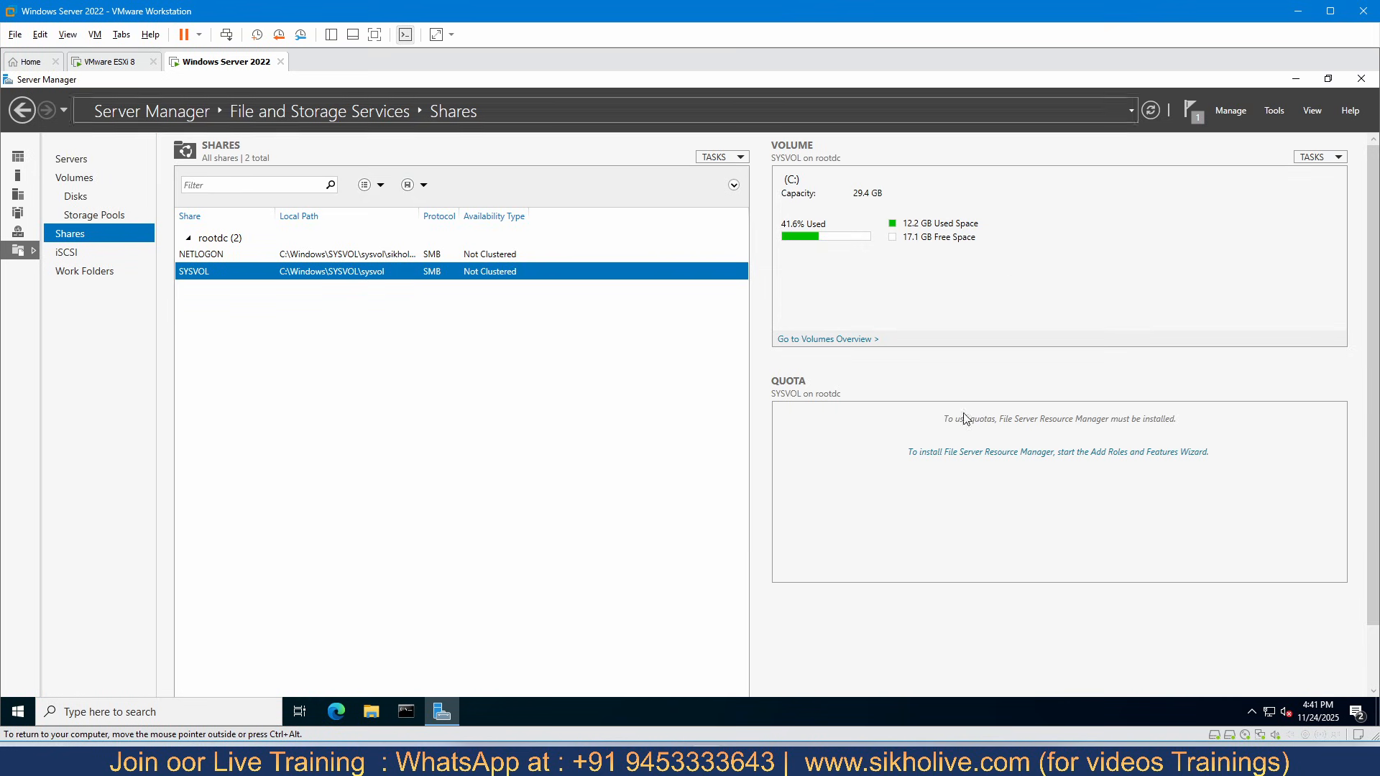
- Read the notes on SMB and NFS sharing types, the NFS setup steps and the real-life use cases
{"action": "mouse_move", "coordinate": [768, 761]}
{"action": "left_click", "coordinate": [769, 686]}
{"action": "scroll", "coordinate": [721, 508], "scroll_direction": "down", "scroll_amount": 5}
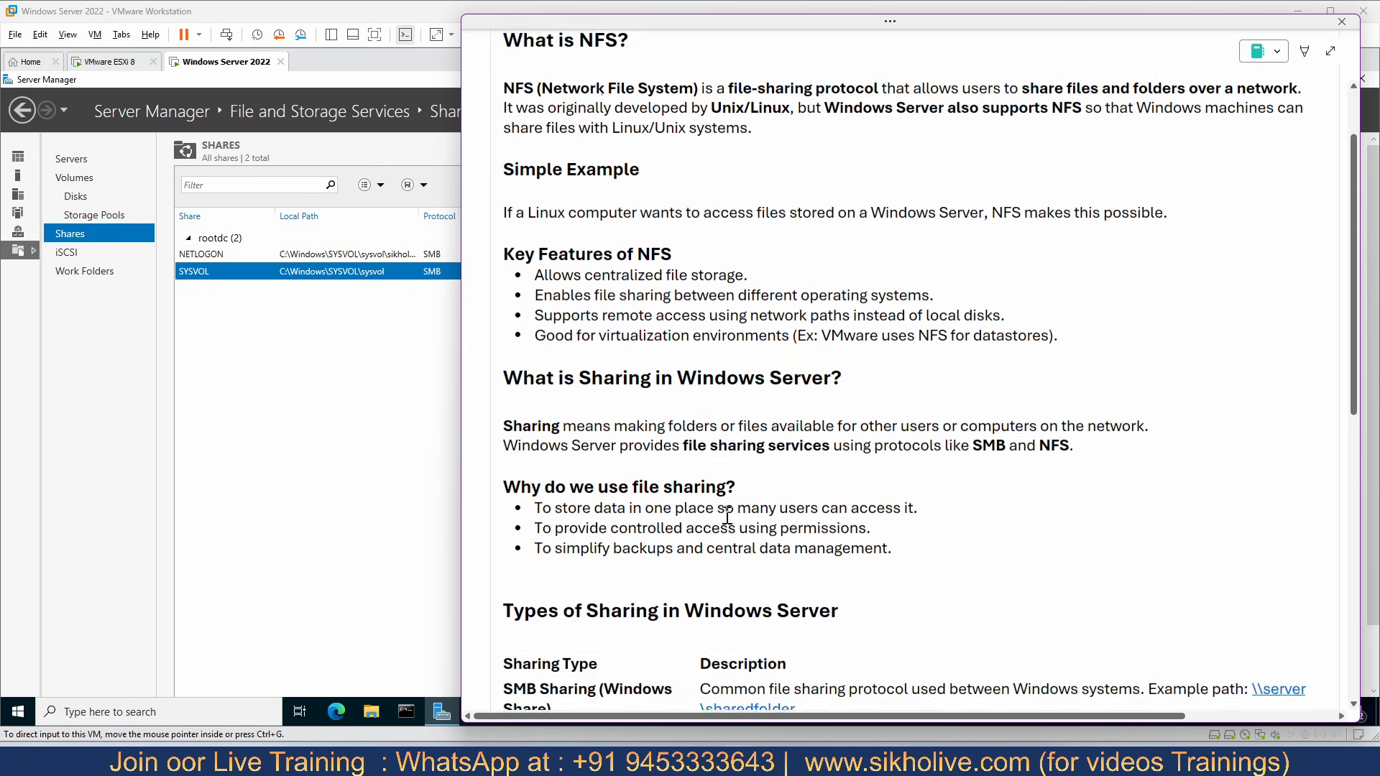
{"action": "scroll", "coordinate": [604, 430], "scroll_direction": "down", "scroll_amount": 3}
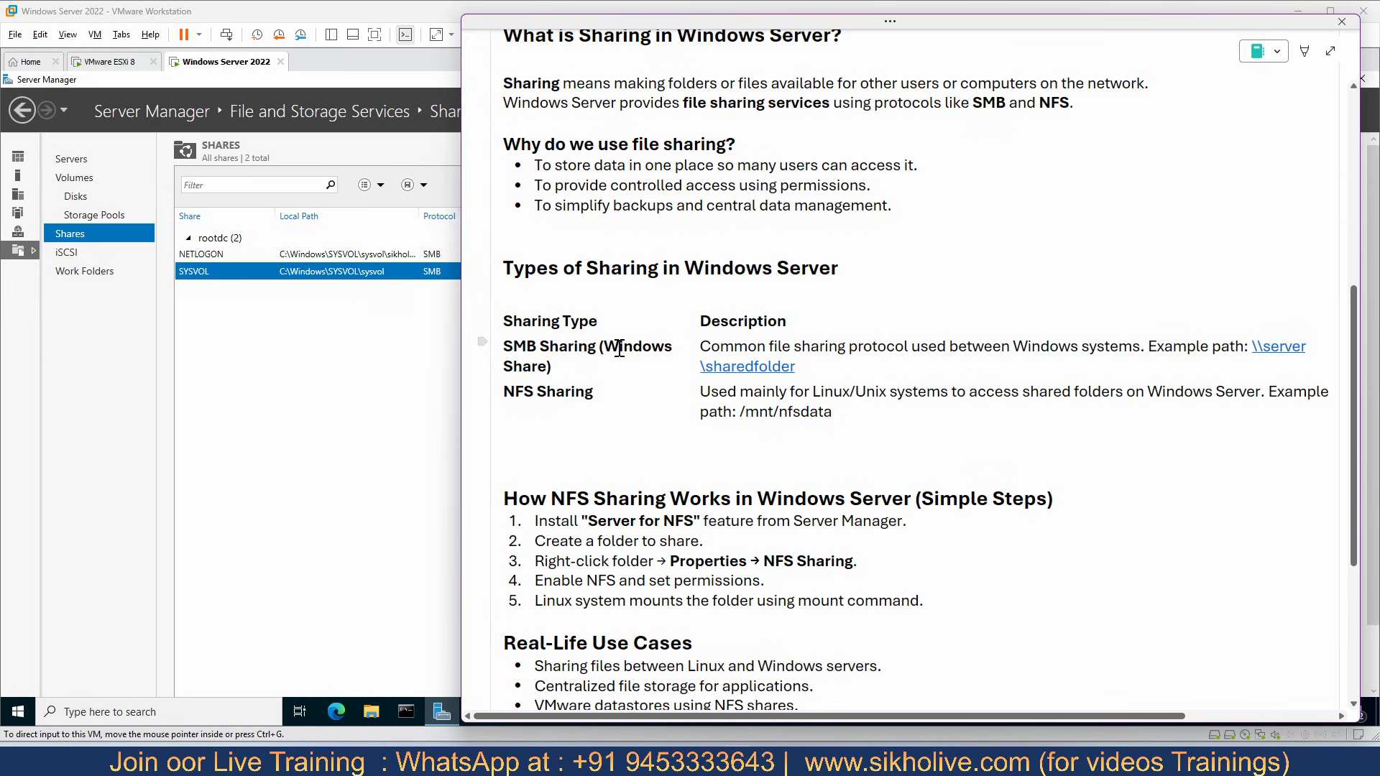
{"action": "left_click", "coordinate": [659, 364]}
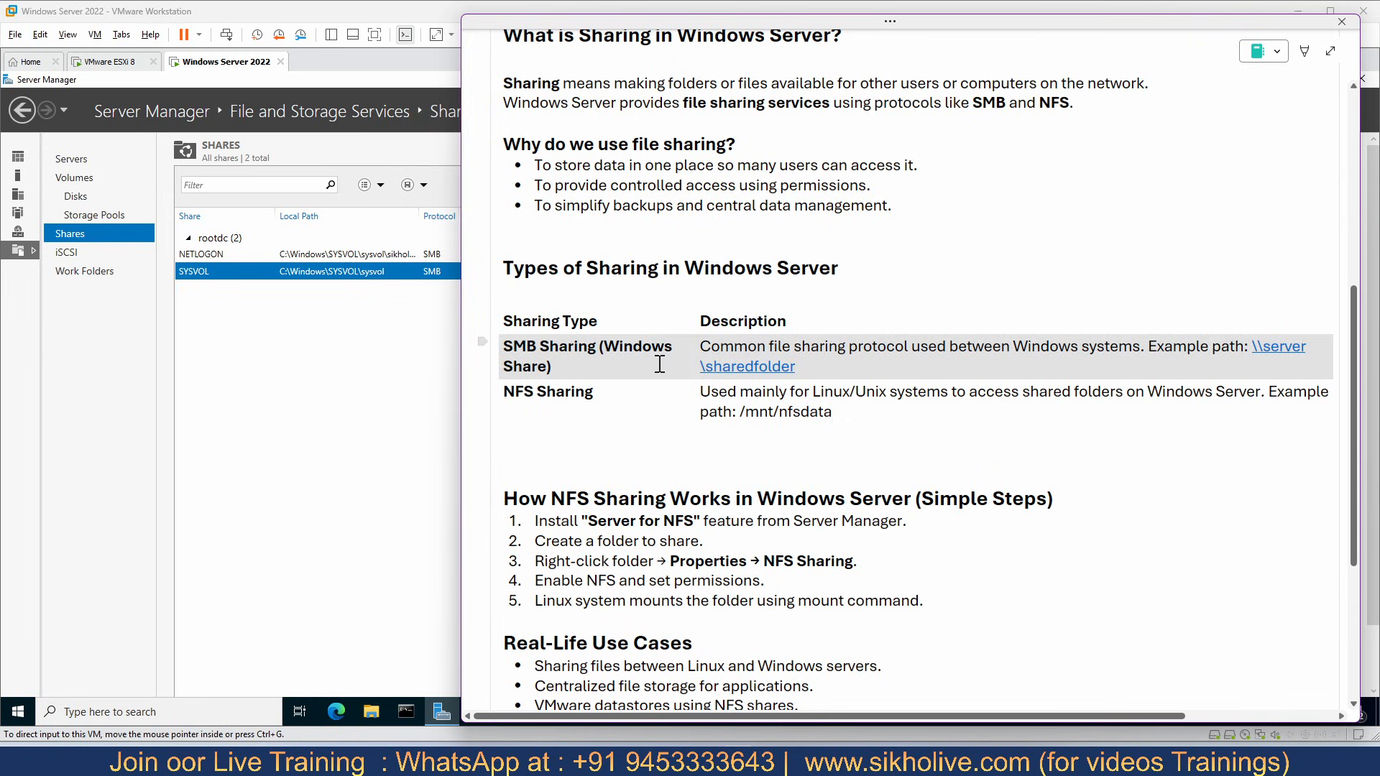
{"action": "left_click", "coordinate": [673, 344]}
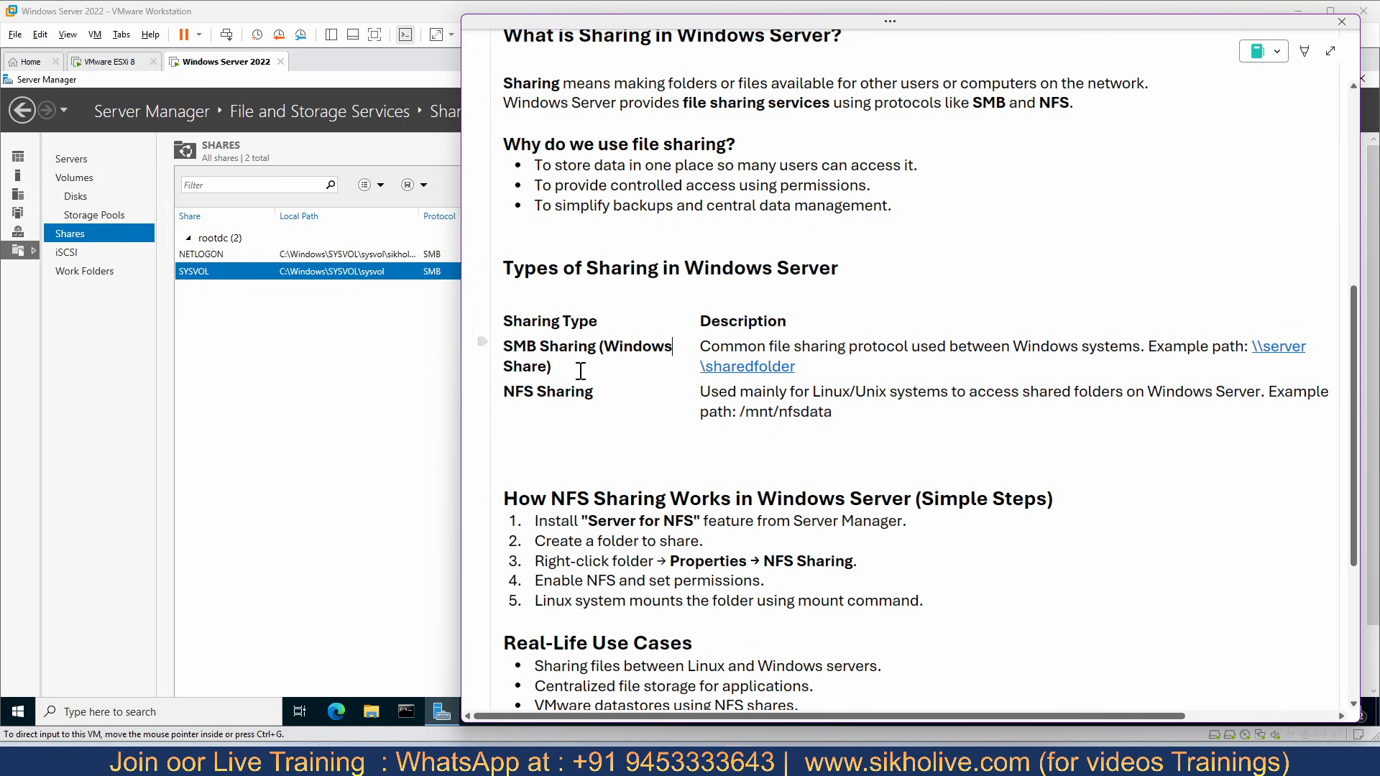
{"action": "left_click_drag", "start_coordinate": [588, 394], "coordinate": [503, 392]}
{"action": "left_click", "coordinate": [767, 415]}
{"action": "scroll", "coordinate": [729, 416], "scroll_direction": "down", "scroll_amount": 3}
{"action": "scroll", "coordinate": [722, 404], "scroll_direction": "down", "scroll_amount": 1}
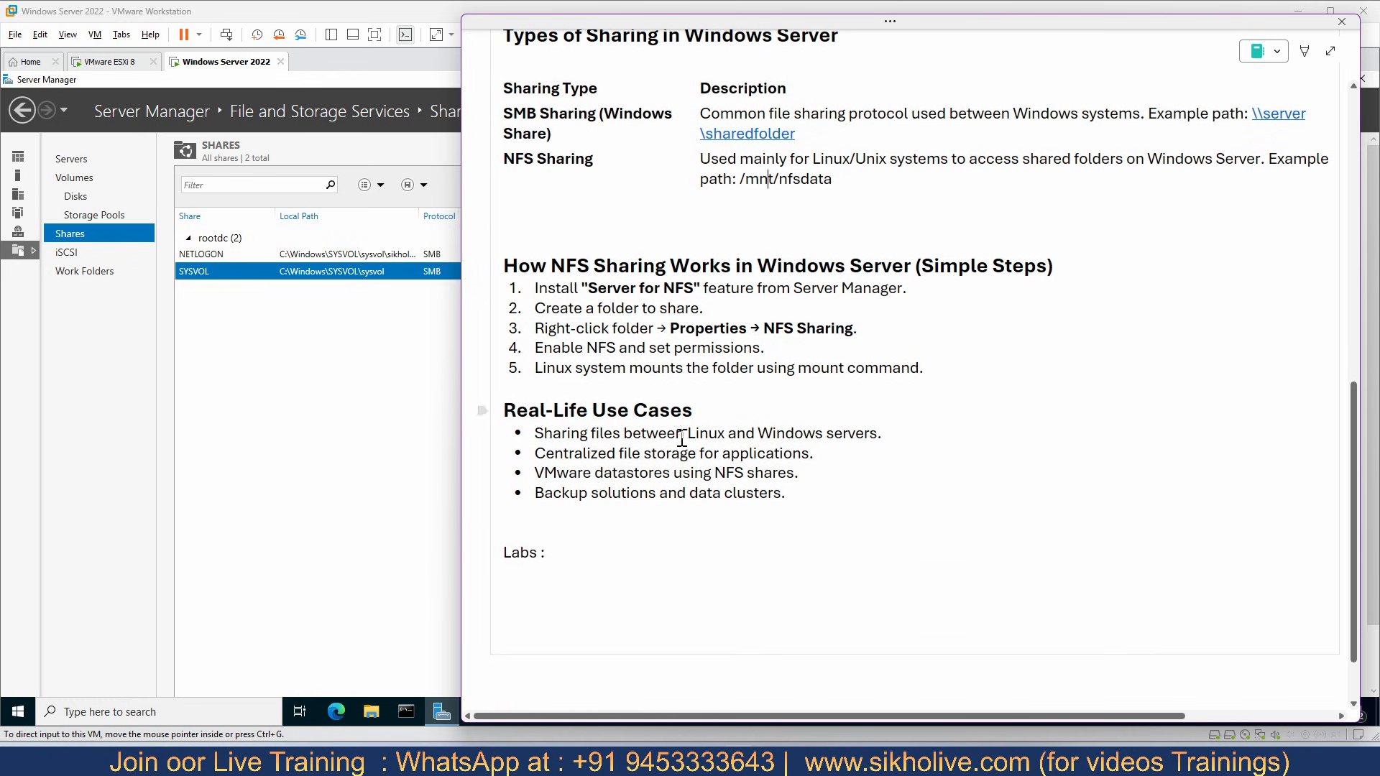
{"action": "left_click", "coordinate": [561, 544]}
{"action": "left_click", "coordinate": [346, 370]}
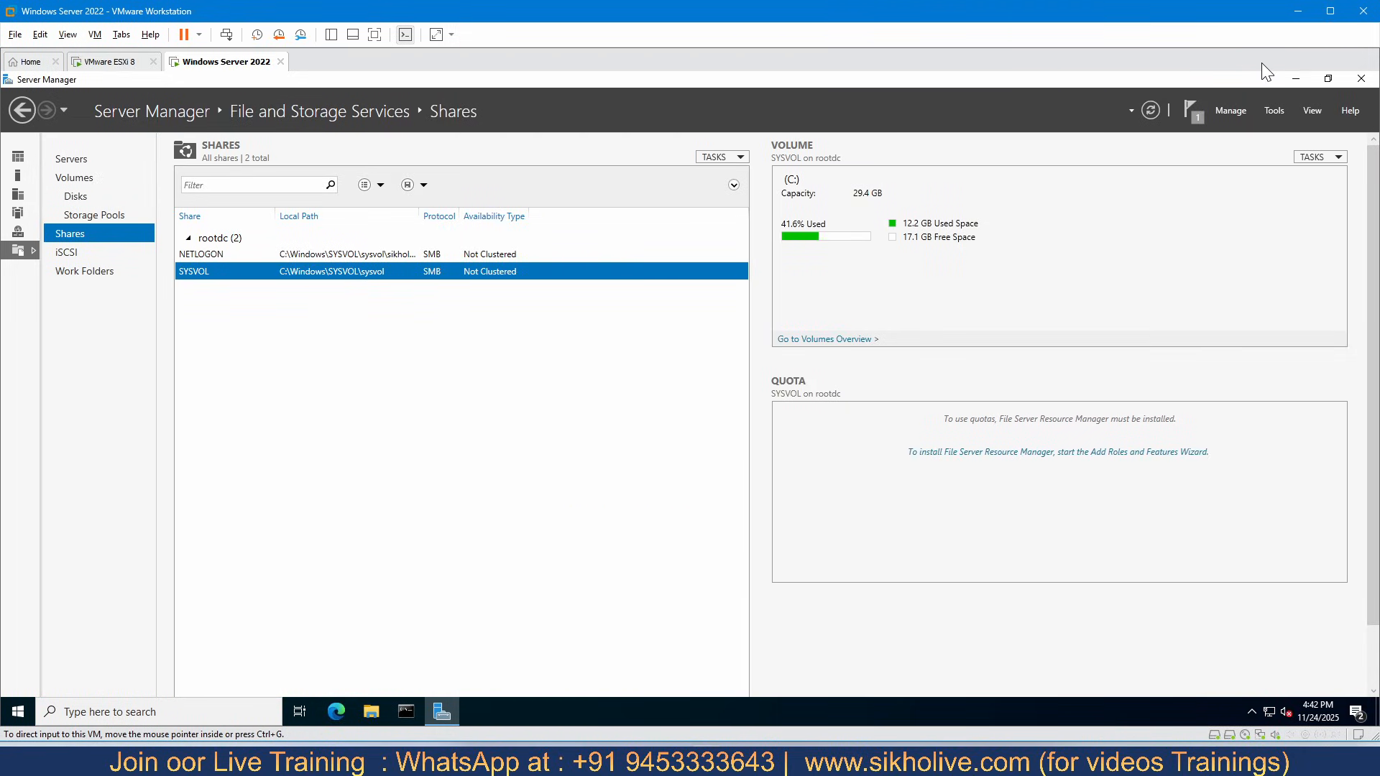
- Close Server Manager, switch to the ESXi Host Client and view the host's datastore list
{"action": "left_click", "coordinate": [1361, 78]}
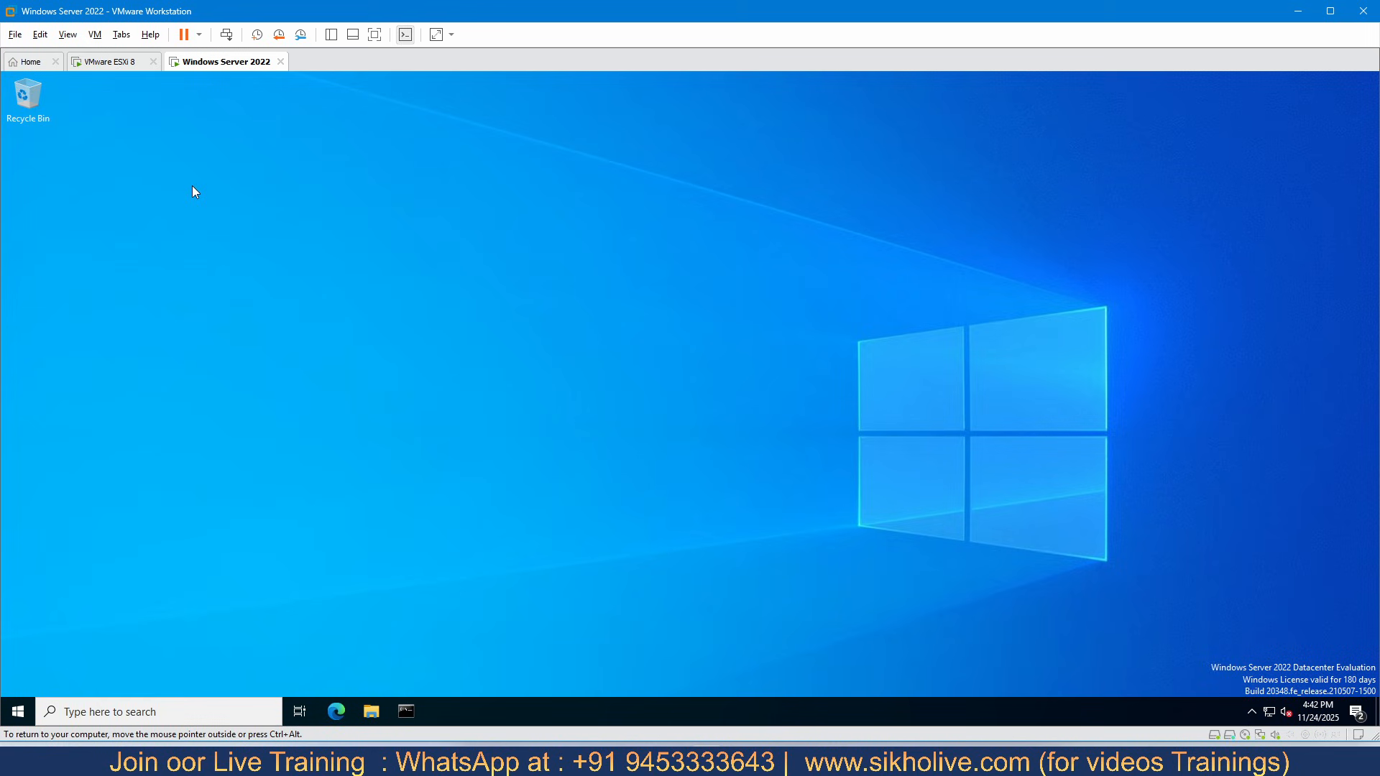
{"action": "left_click", "coordinate": [109, 62]}
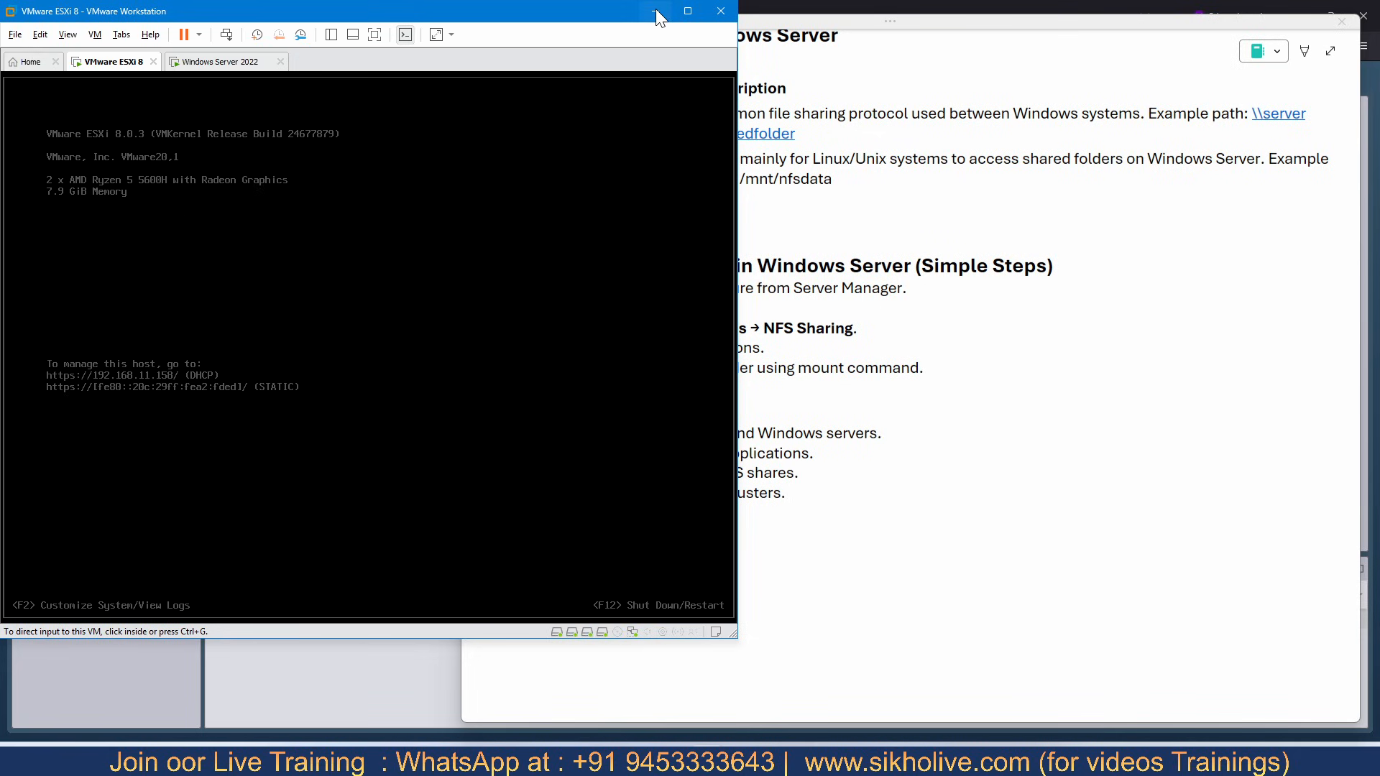
{"action": "left_click", "coordinate": [173, 65]}
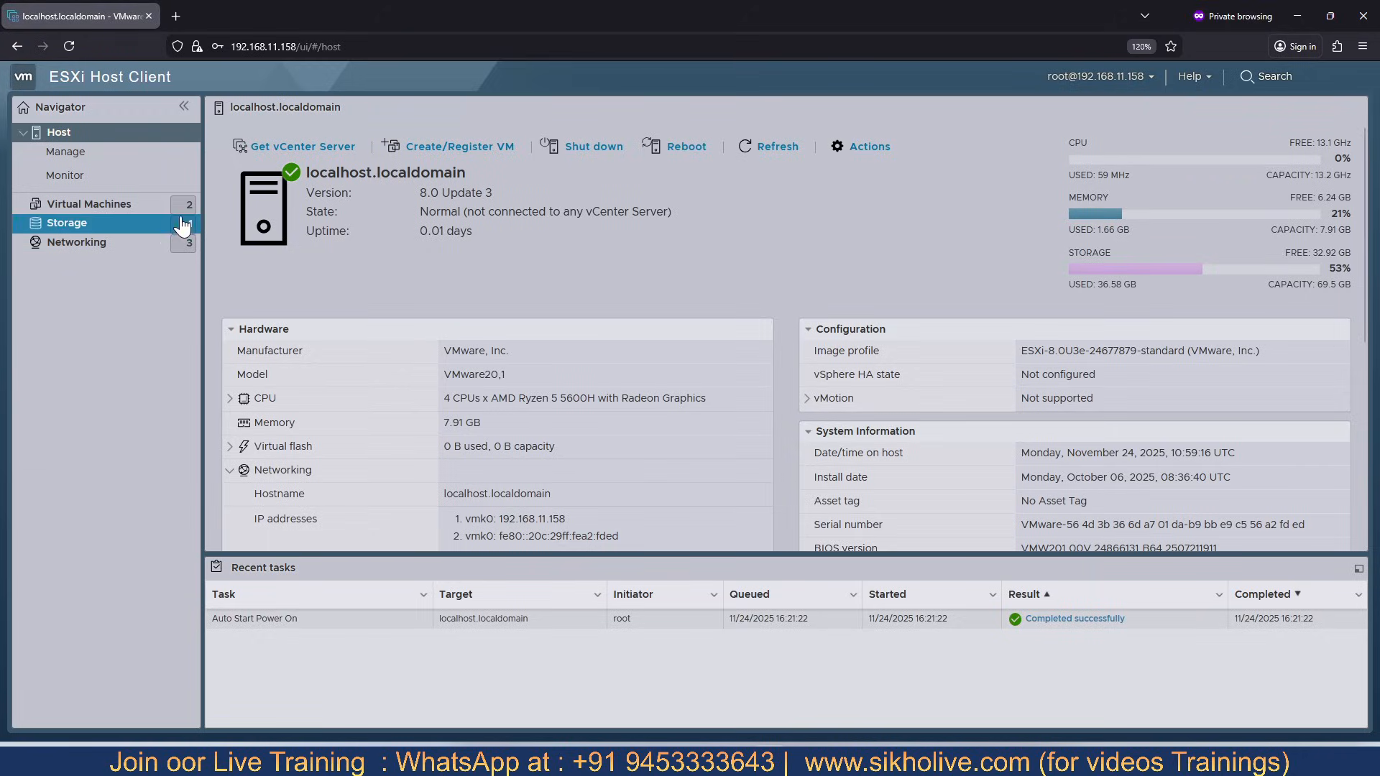
{"action": "left_click", "coordinate": [83, 232]}
{"action": "left_click", "coordinate": [283, 226]}
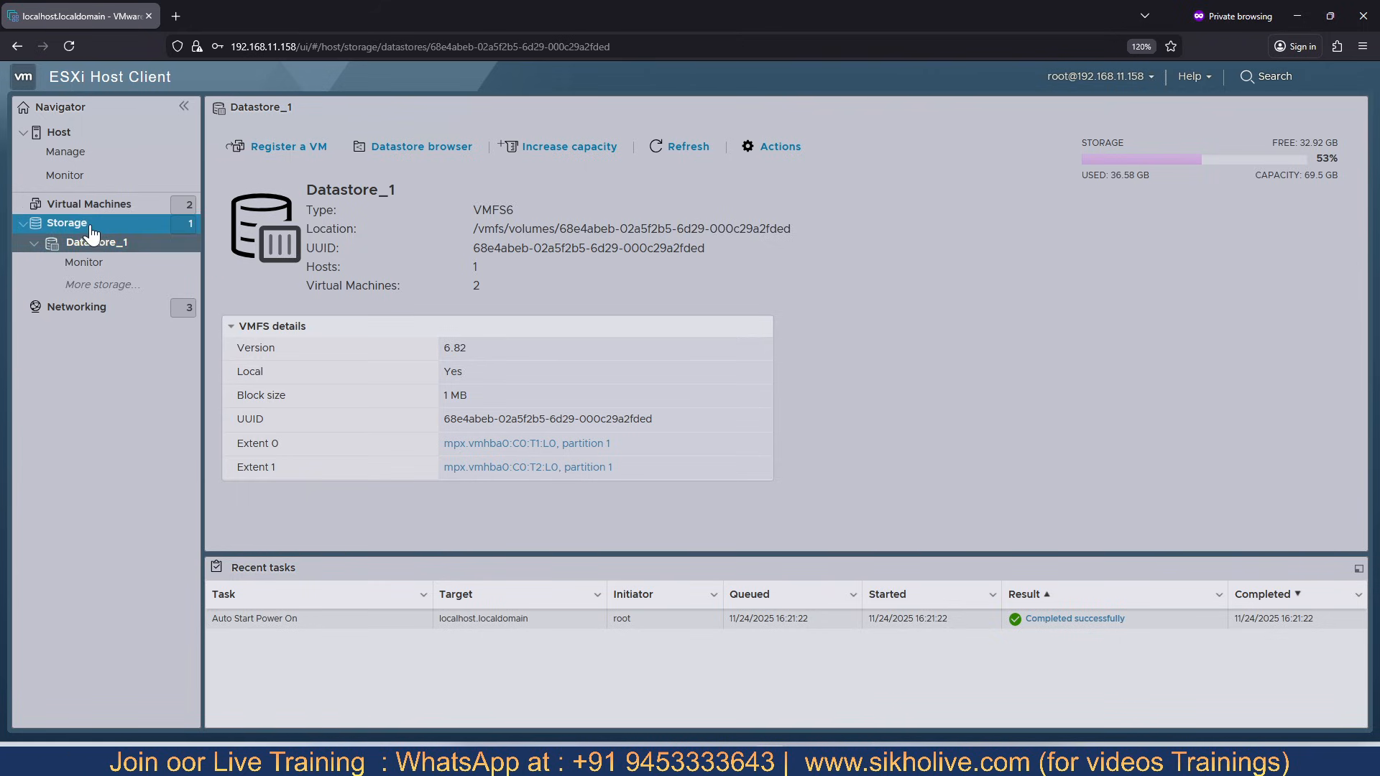
{"action": "left_click", "coordinate": [69, 225]}
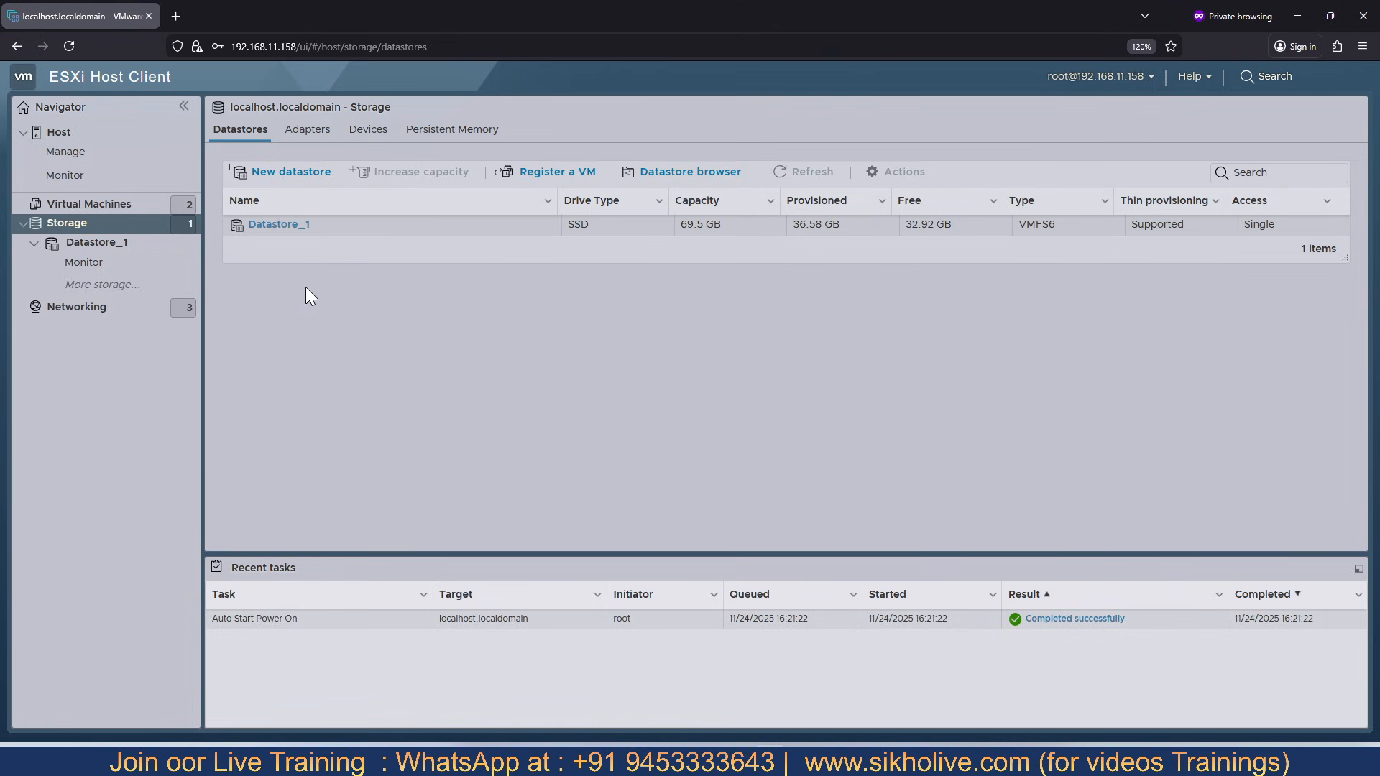
- Start a new datastore with the Mount NFS datastore creation type and proceed to the mount details
{"action": "left_click", "coordinate": [290, 174]}
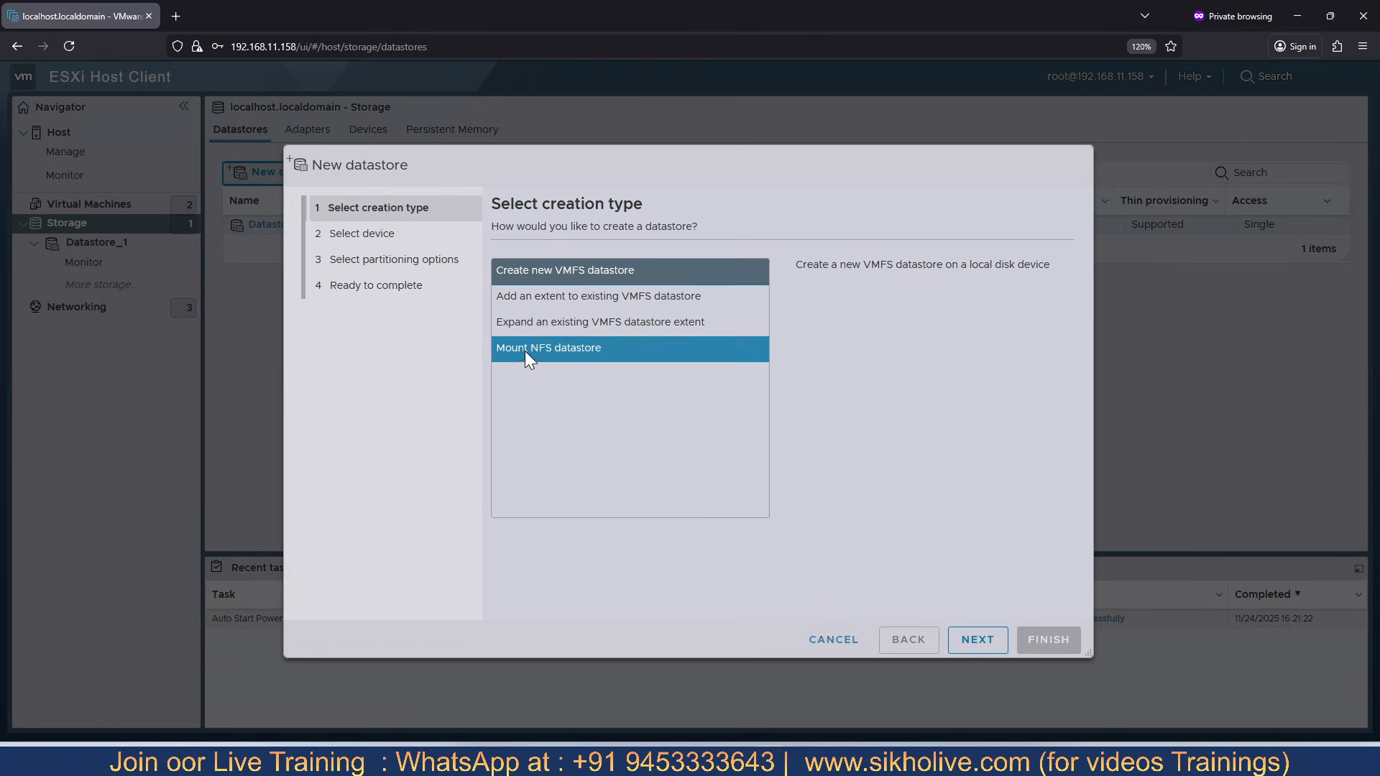
{"action": "left_click", "coordinate": [570, 350]}
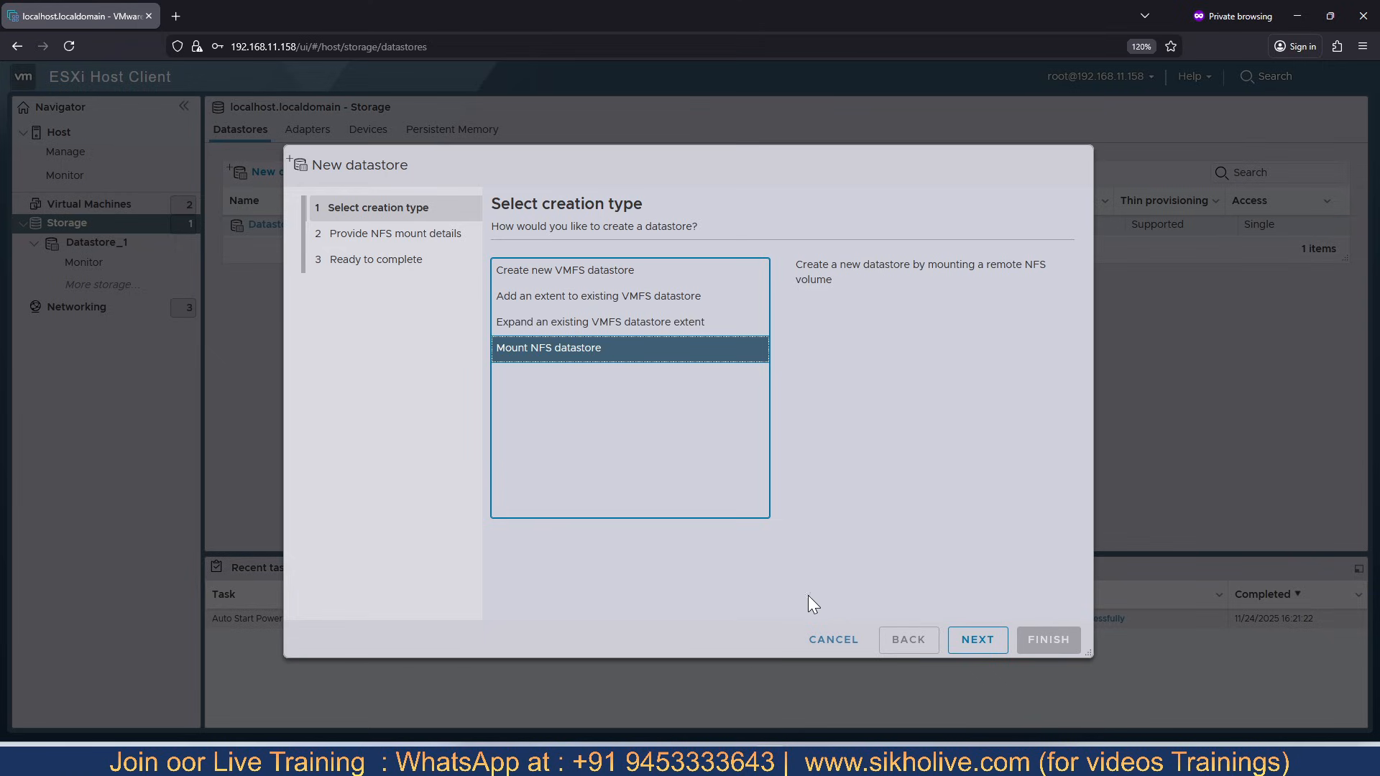
{"action": "left_click", "coordinate": [971, 655]}
- Examine the name, server and share fields required for the NFS mount, comparing the NFS 3 and NFS 4 options
{"action": "left_click", "coordinate": [732, 275]}
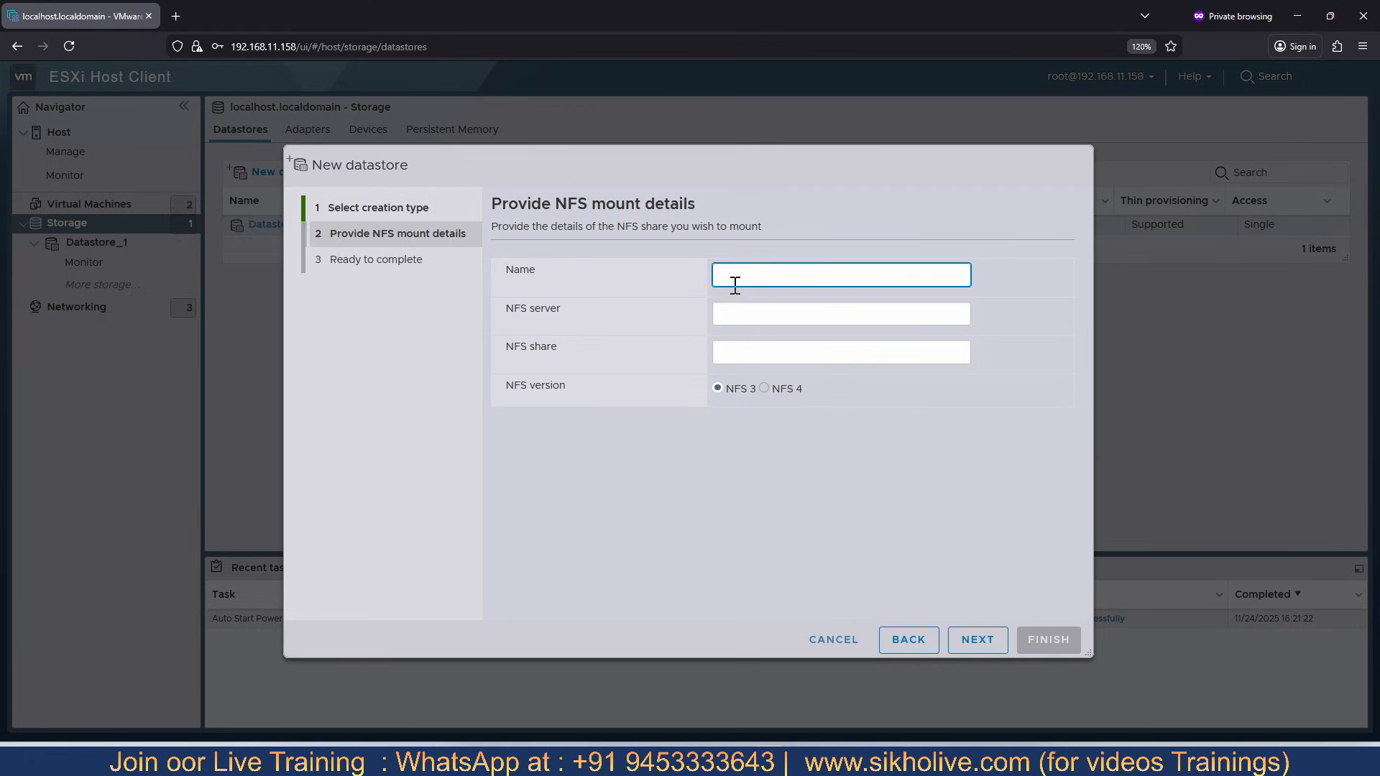
{"action": "left_click", "coordinate": [744, 312]}
{"action": "left_click", "coordinate": [734, 355]}
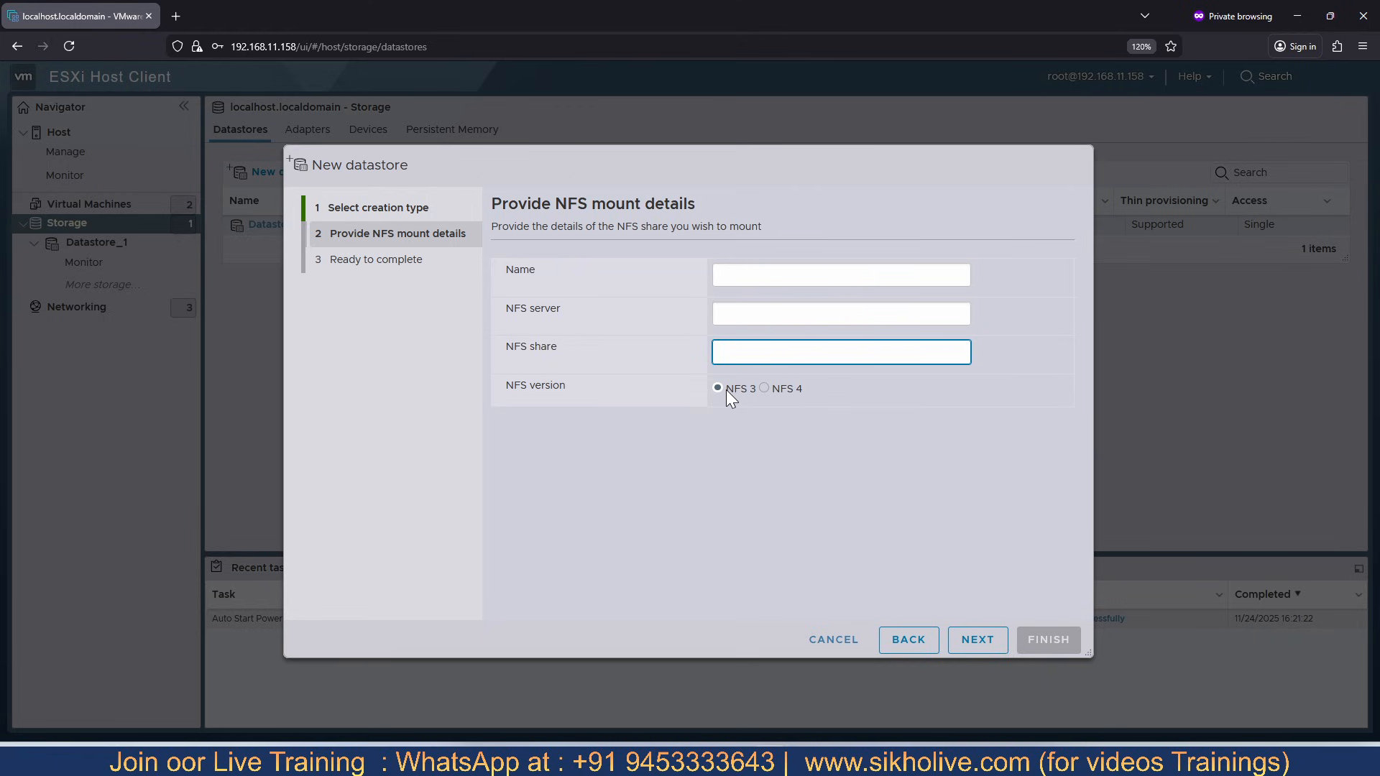
{"action": "left_click", "coordinate": [764, 387]}
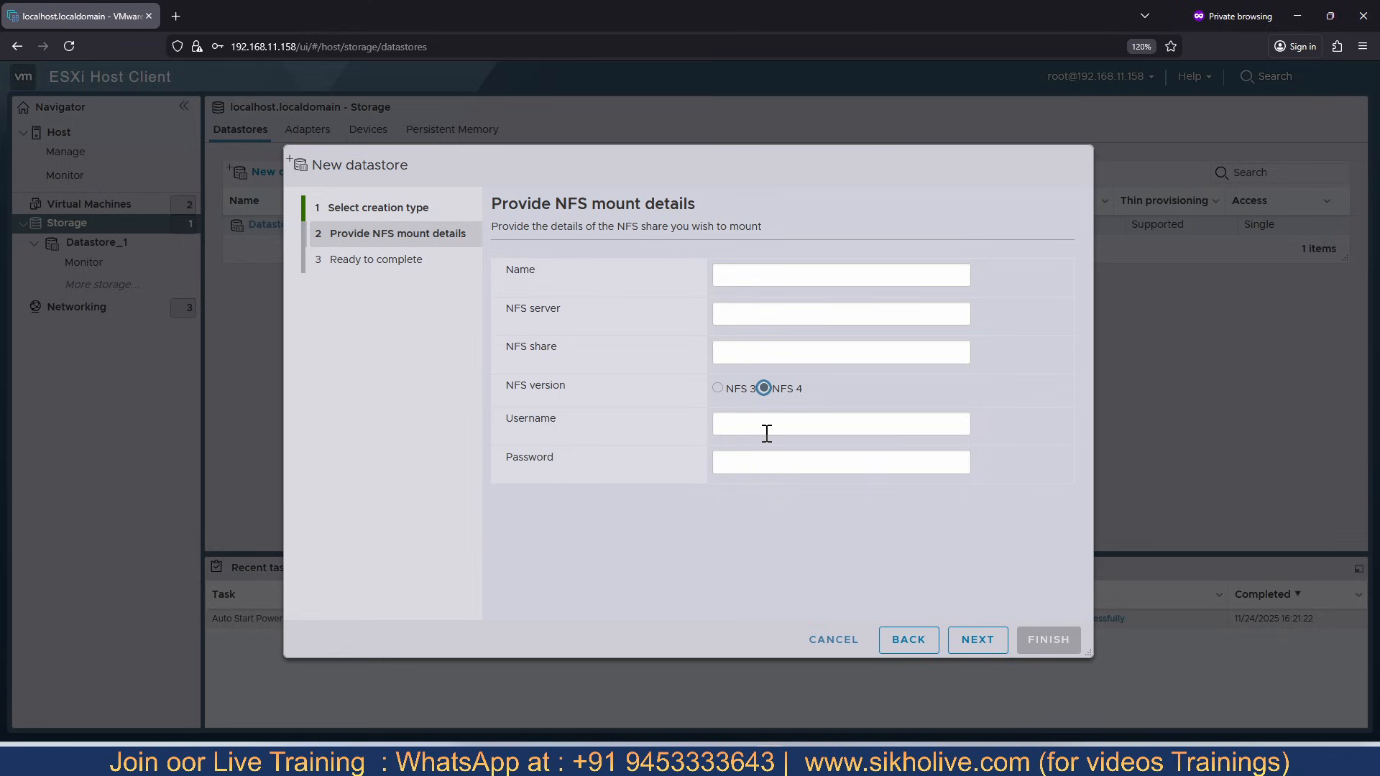
{"action": "left_click", "coordinate": [727, 388]}
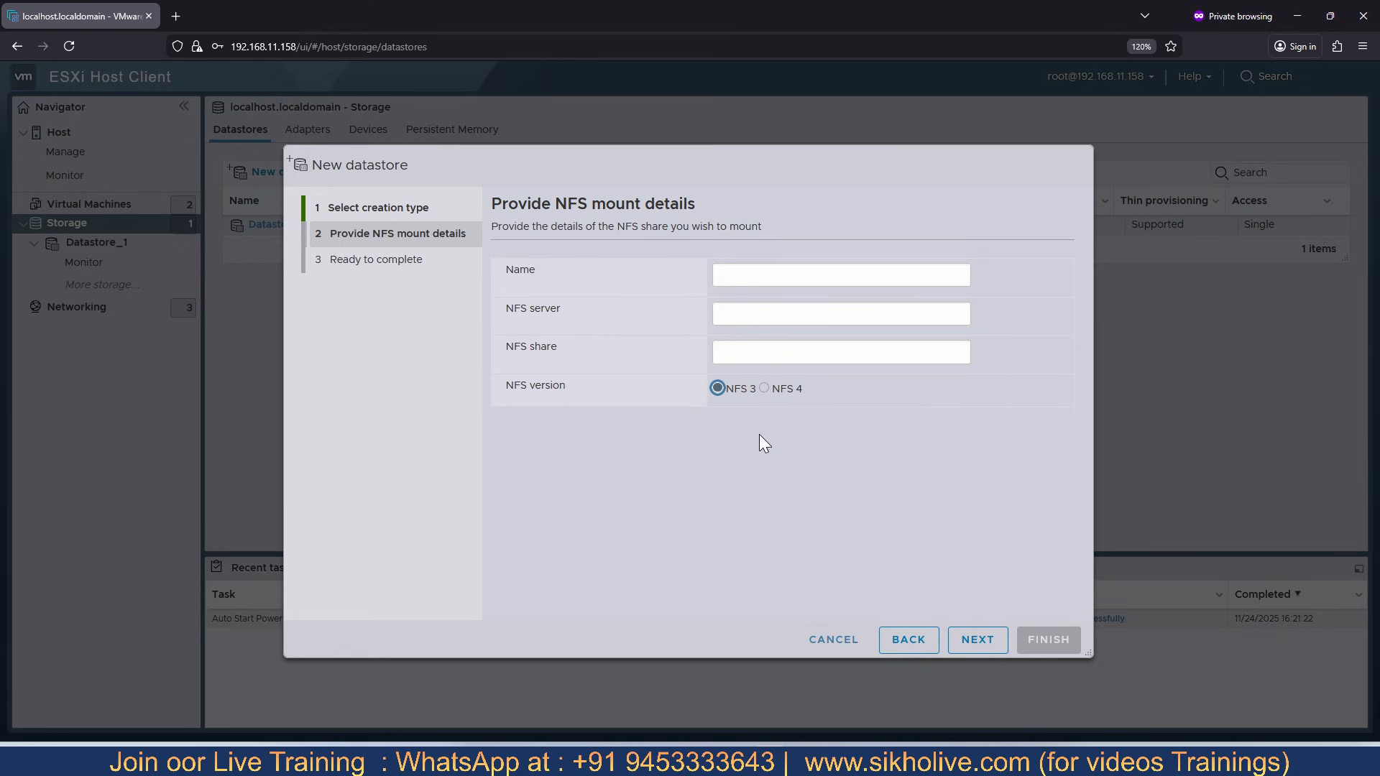
{"action": "left_click", "coordinate": [748, 274]}
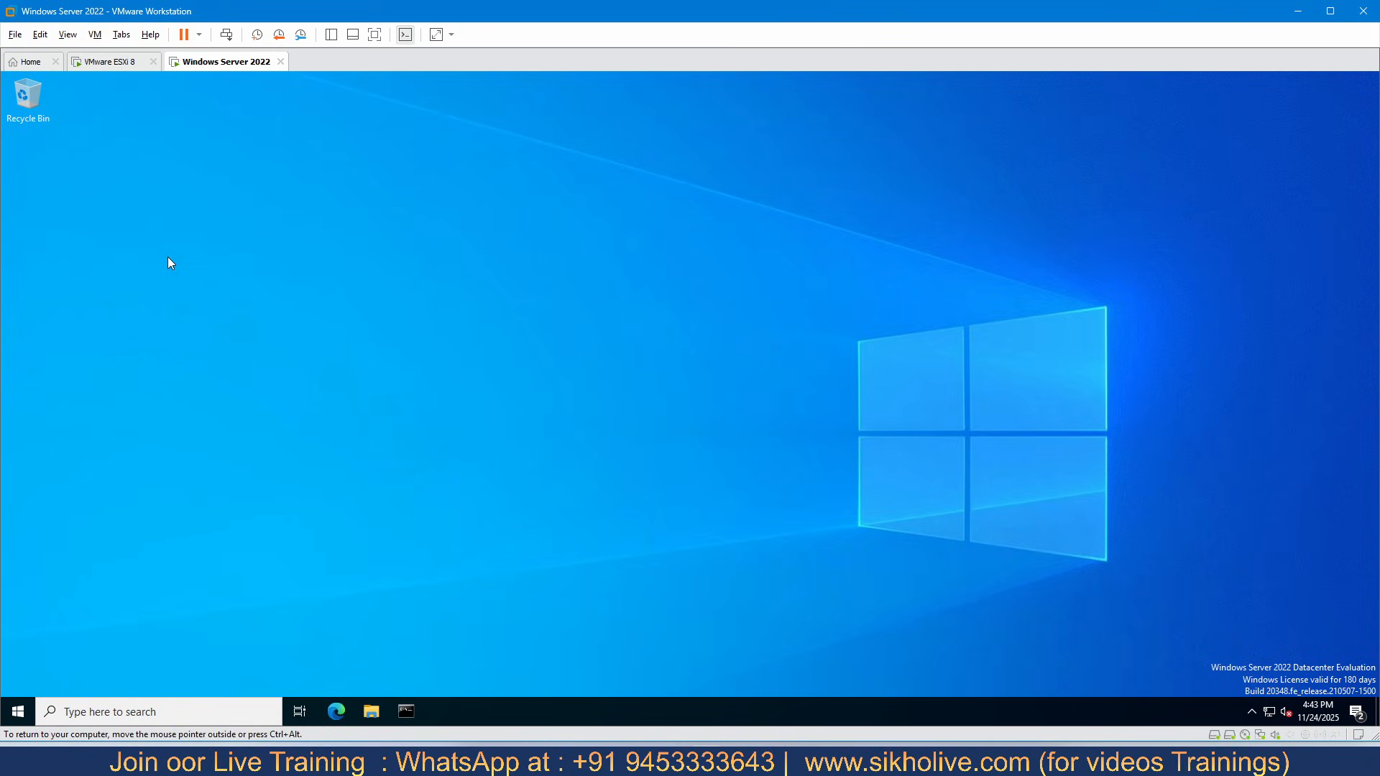
- Open Server Manager on the Windows Server 2022 machine and advance the Add Roles and Features wizard to the server roles
{"action": "left_click", "coordinate": [18, 711]}
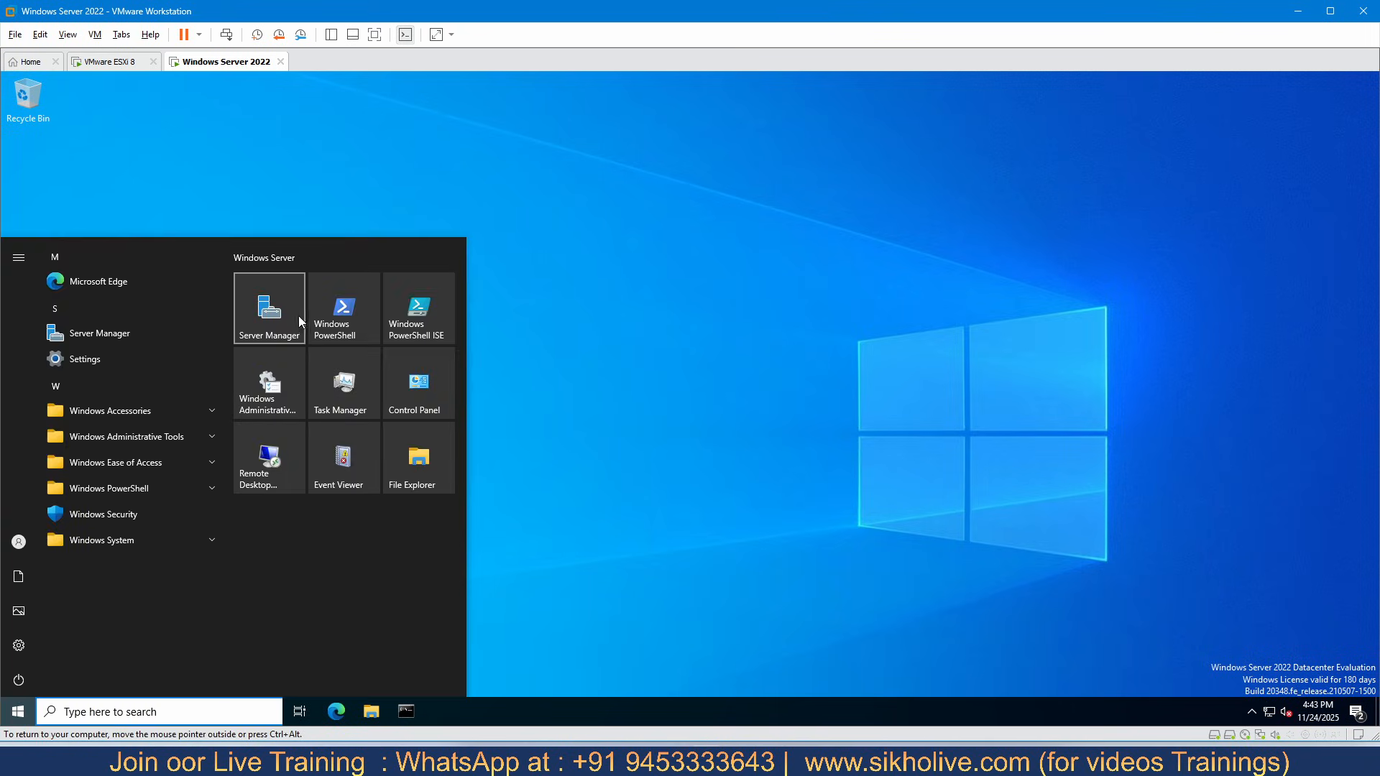
{"action": "left_click", "coordinate": [294, 318]}
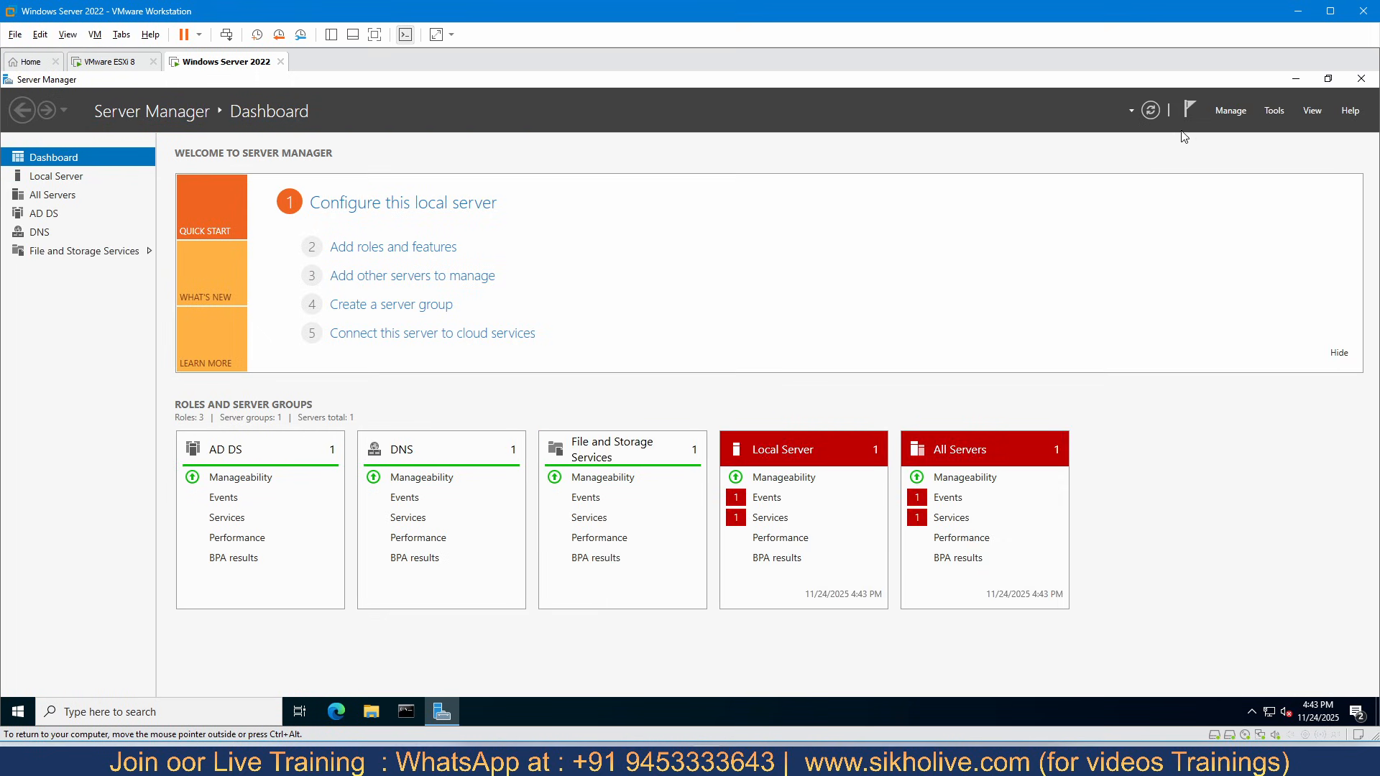
{"action": "left_click", "coordinate": [1230, 111]}
{"action": "left_click", "coordinate": [1230, 129]}
{"action": "left_click", "coordinate": [409, 478]}
{"action": "left_click", "coordinate": [410, 477]}
{"action": "left_click", "coordinate": [410, 477]}
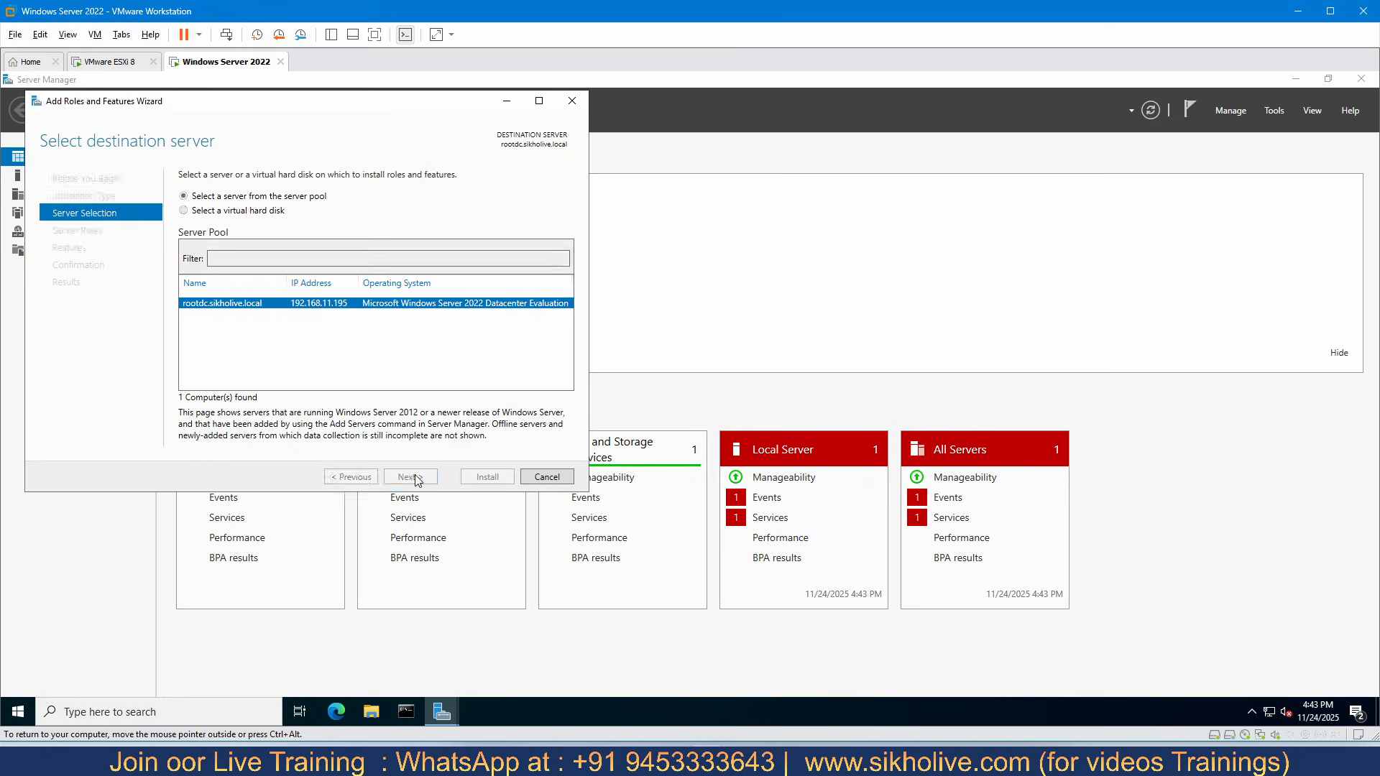
- Select the Server for NFS role under File and iSCSI Services, including its required management tools
{"action": "left_click", "coordinate": [186, 323]}
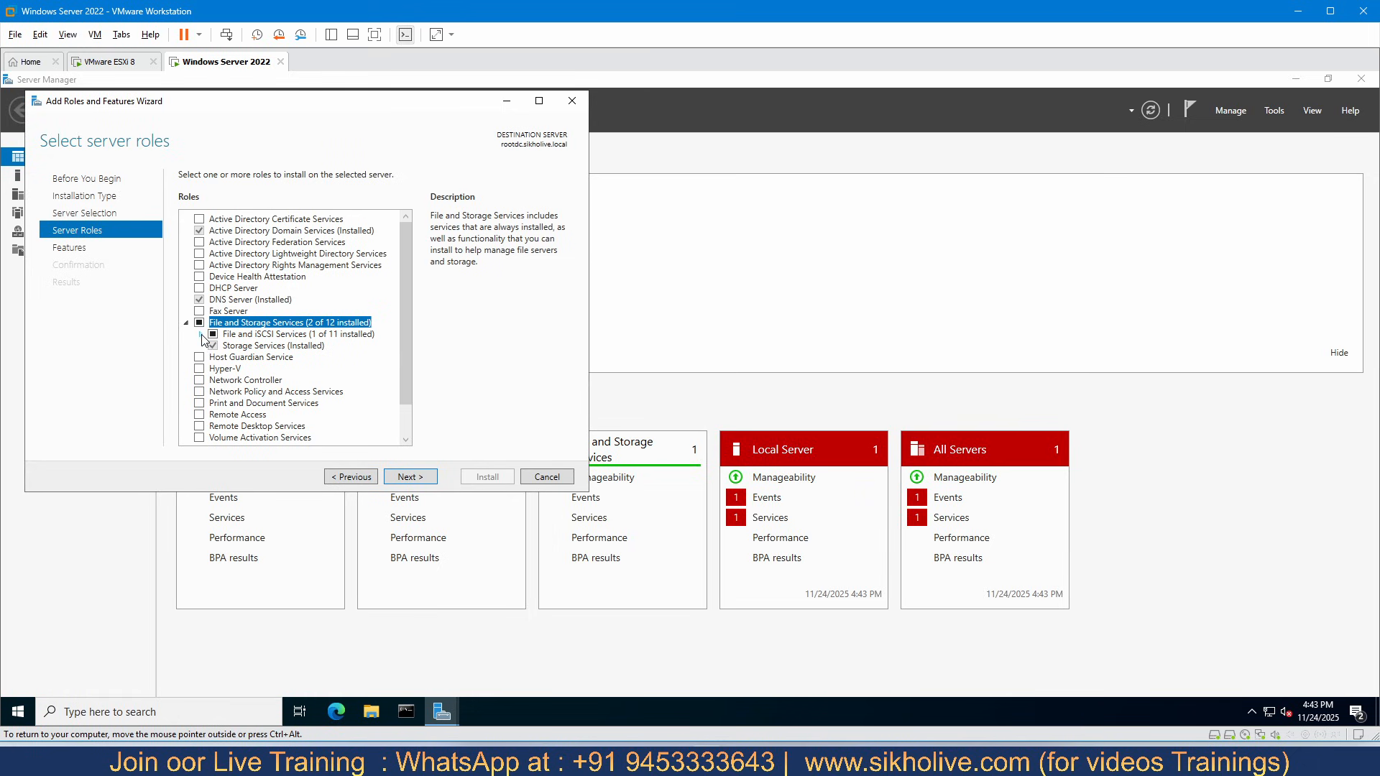
{"action": "left_click", "coordinate": [201, 335]}
{"action": "left_click_drag", "start_coordinate": [404, 266], "coordinate": [406, 318]}
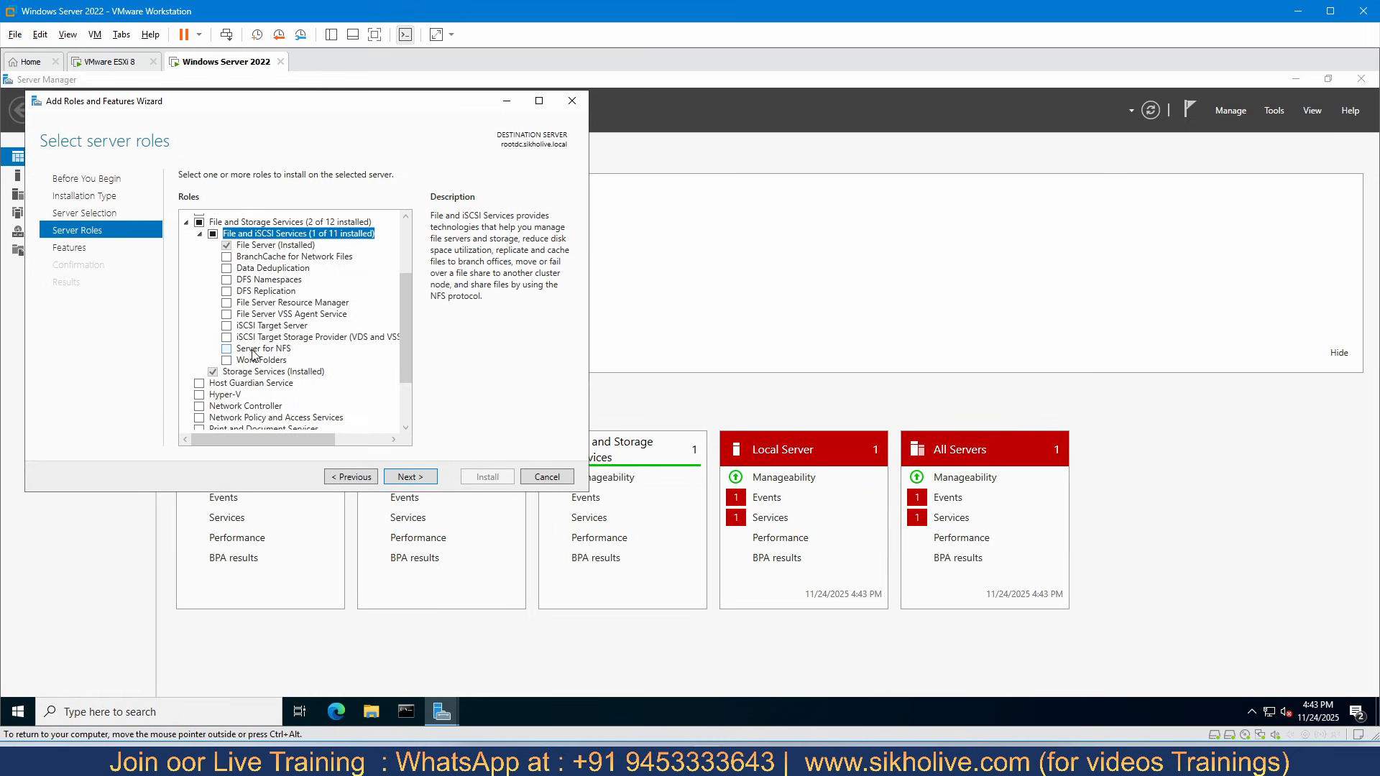
{"action": "left_click", "coordinate": [227, 350]}
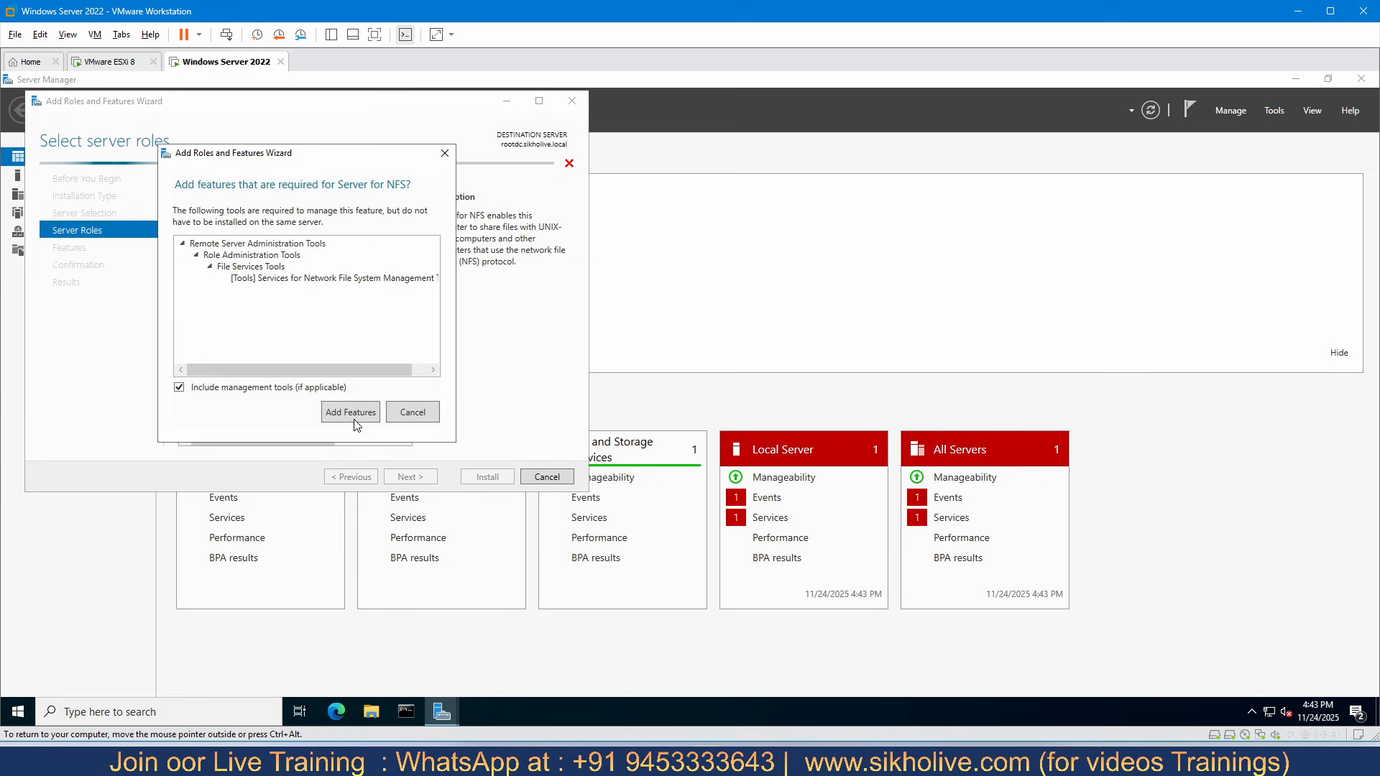
{"action": "left_click", "coordinate": [353, 411]}
- Install the selected role without extra features, allow automatic server restart if required, and close the wizard when finished
{"action": "left_click", "coordinate": [430, 480]}
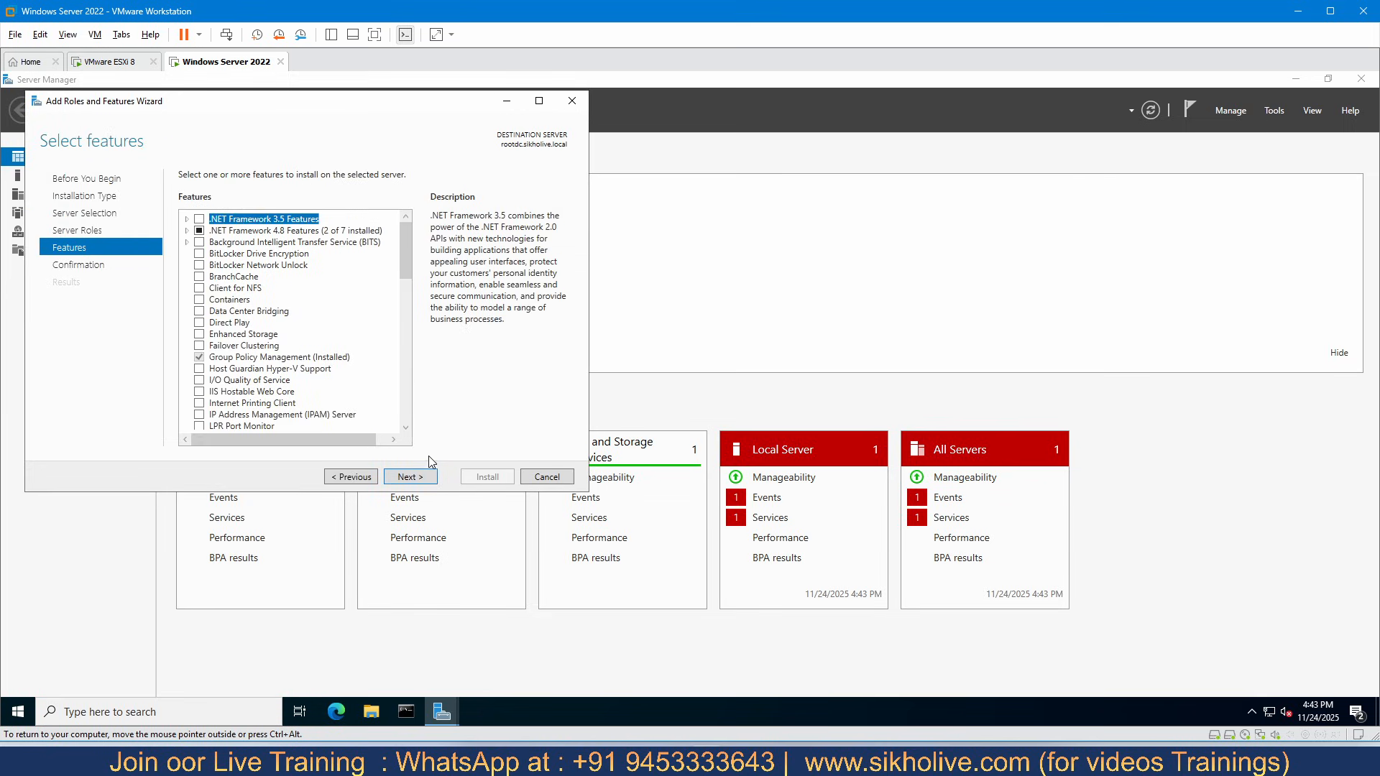
{"action": "left_click", "coordinate": [408, 477]}
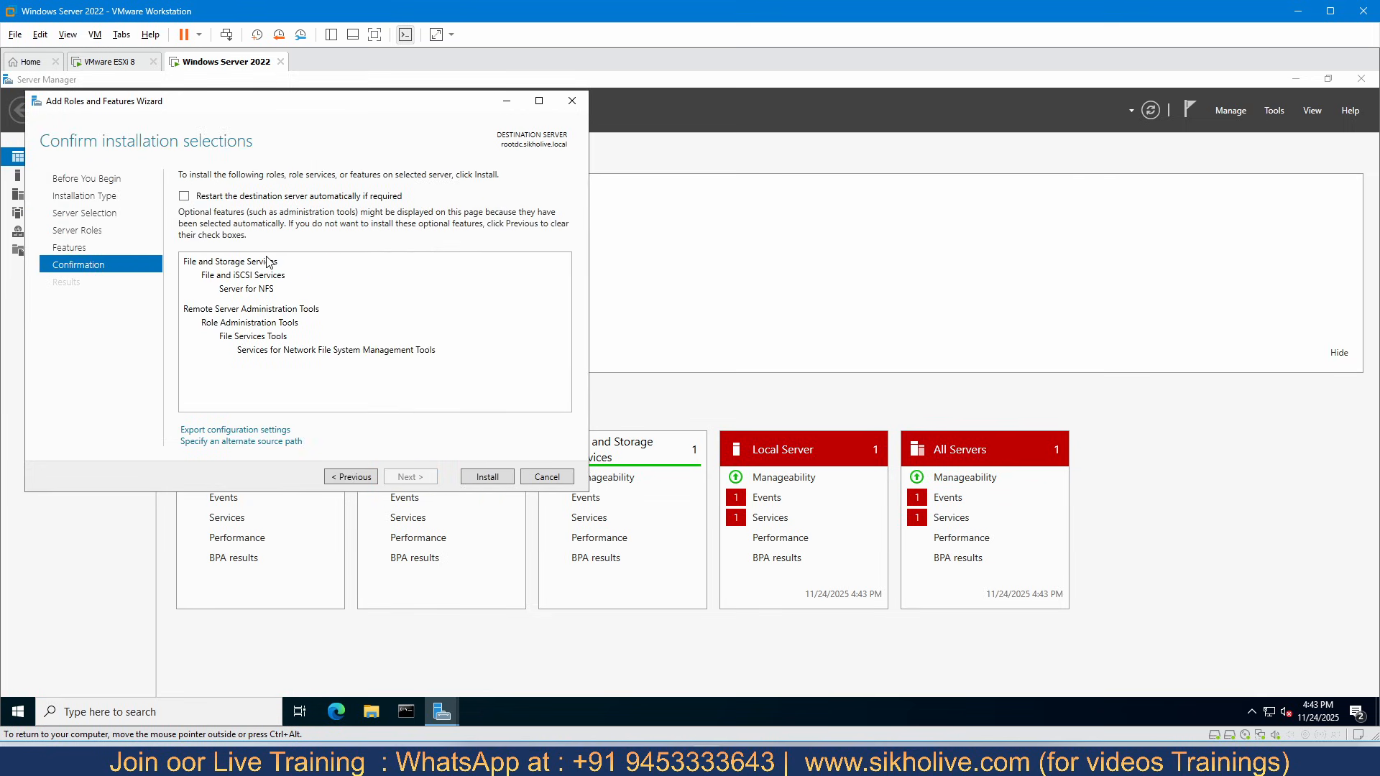
{"action": "left_click", "coordinate": [184, 196]}
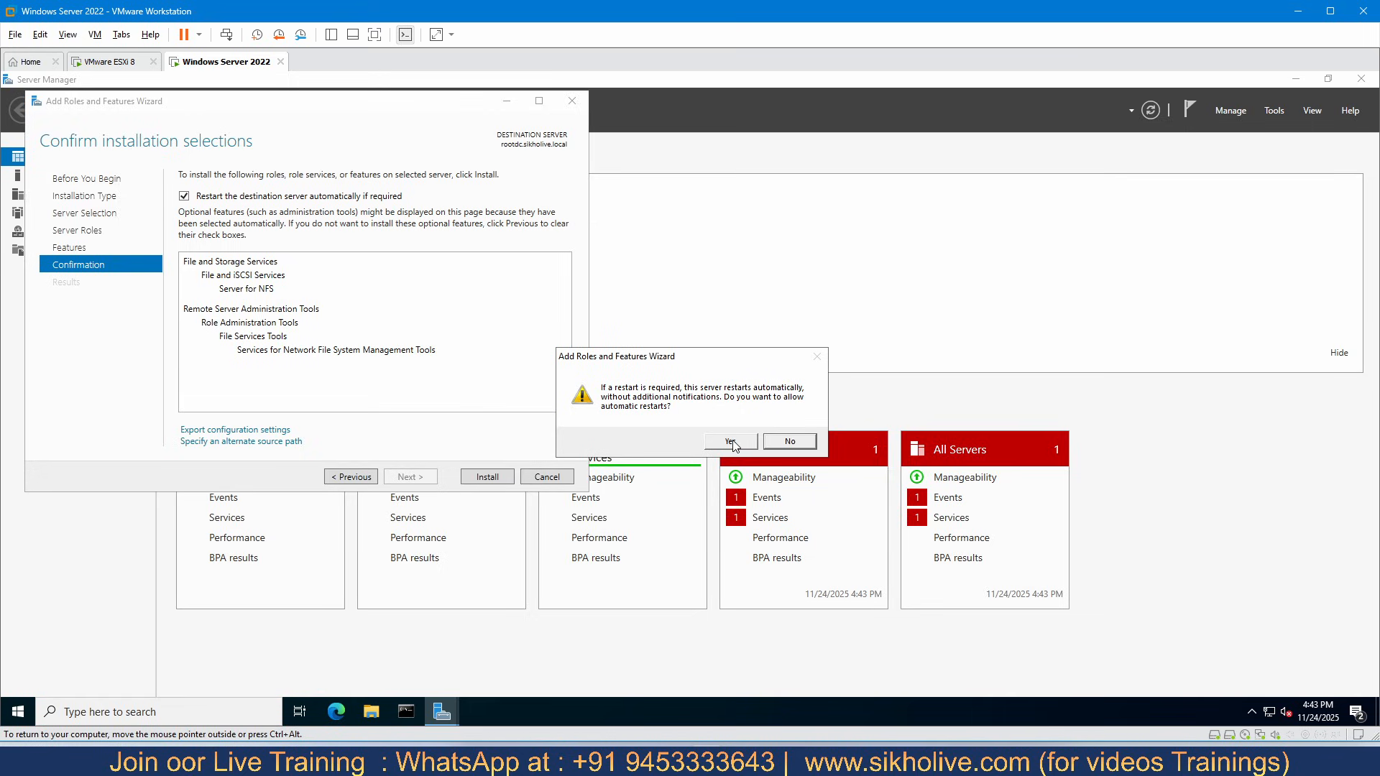
{"action": "left_click", "coordinate": [732, 441]}
{"action": "left_click", "coordinate": [486, 477]}
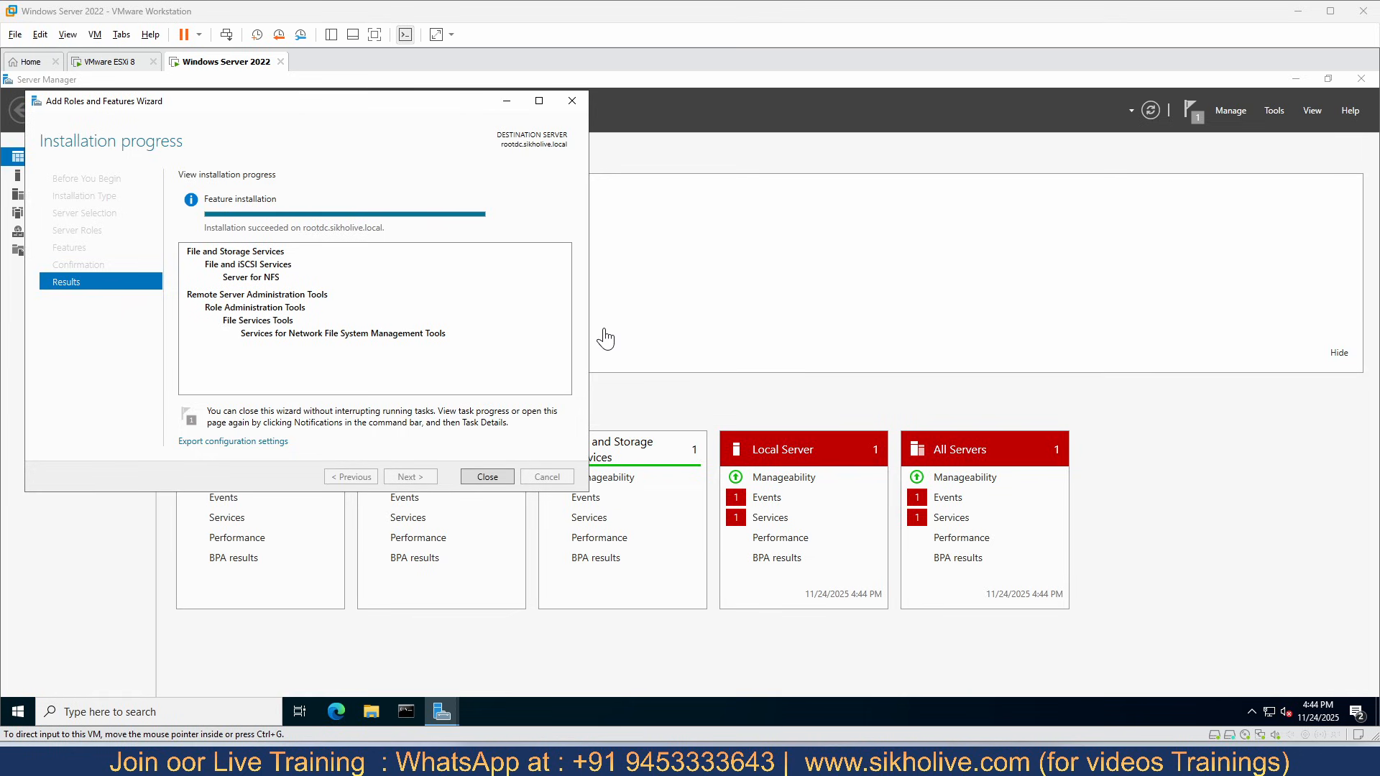
{"action": "left_click", "coordinate": [488, 477]}
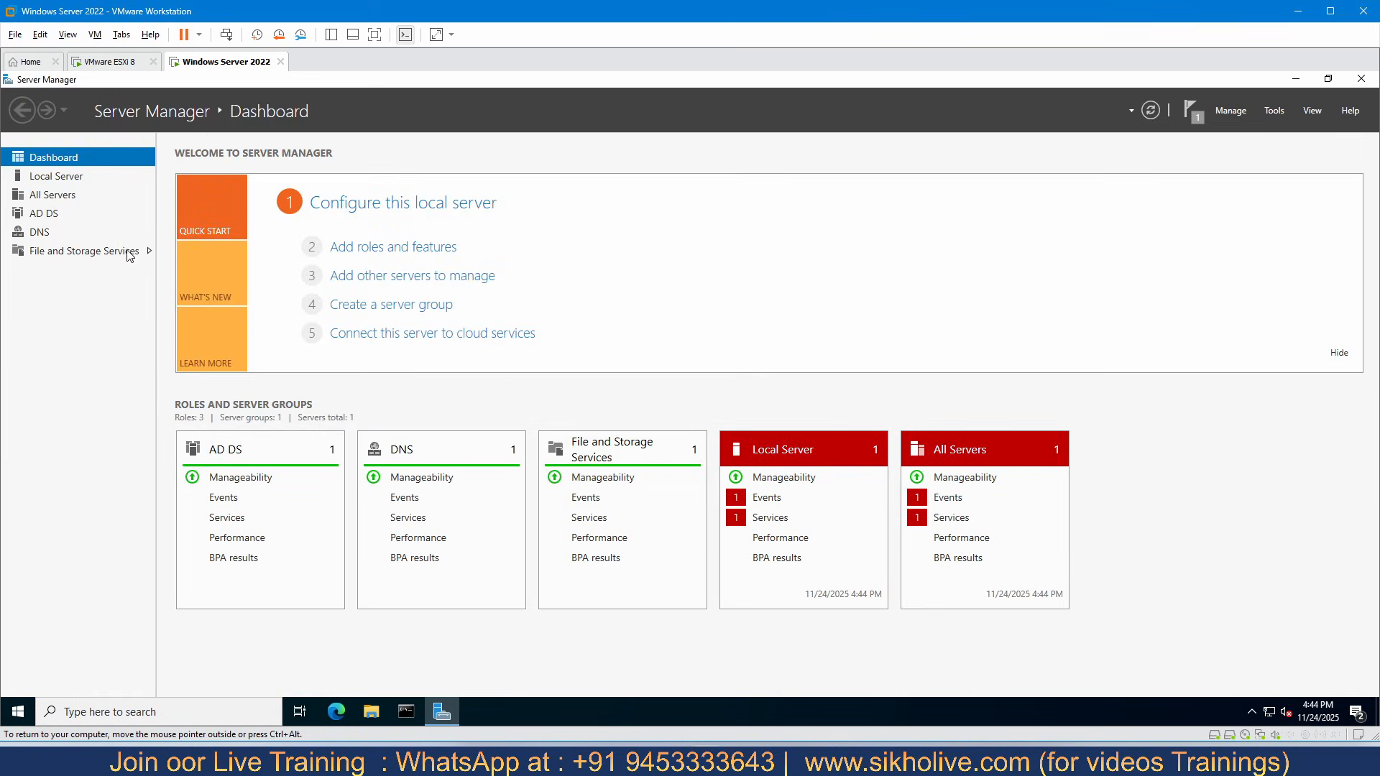
- Open This PC in File Explorer to check the server's available drives
{"action": "left_click", "coordinate": [371, 711]}
{"action": "left_click", "coordinate": [340, 424]}
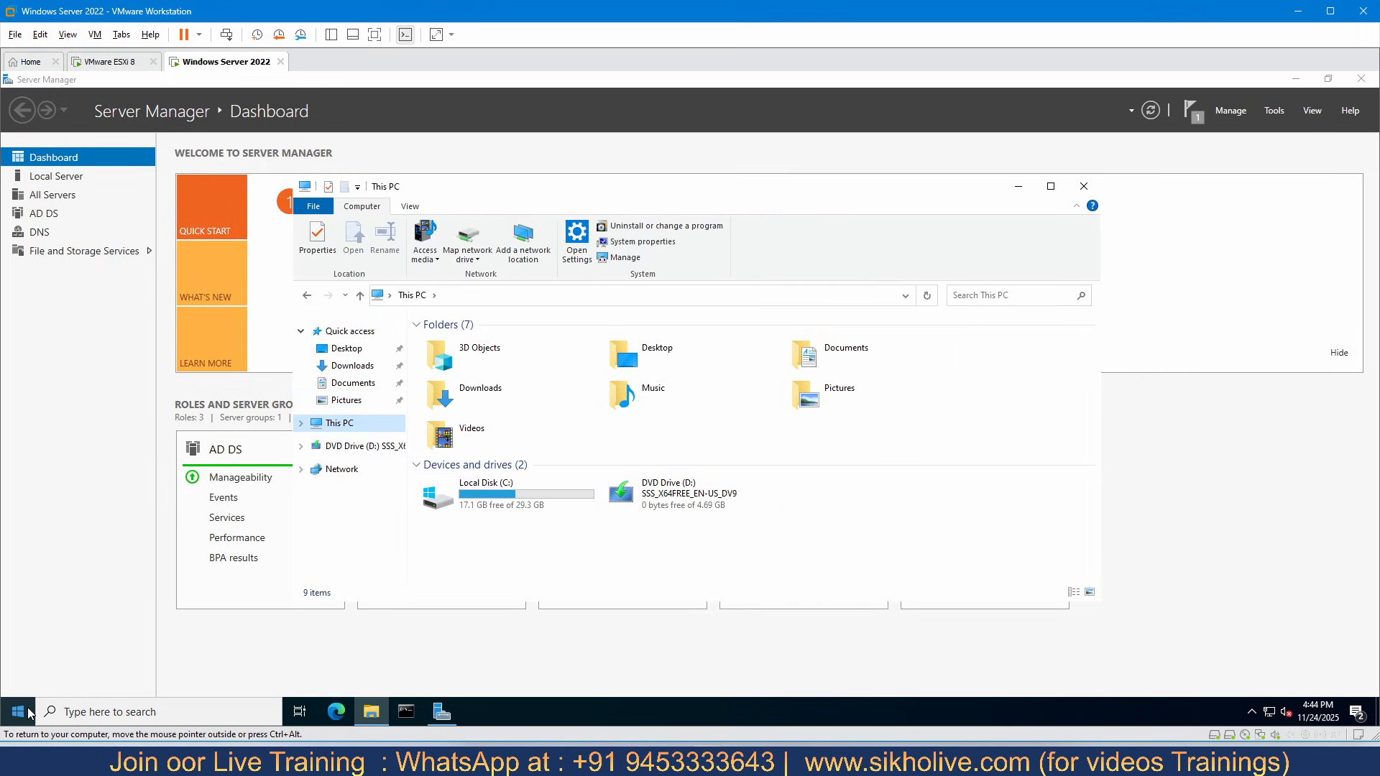
{"action": "left_click", "coordinate": [482, 710]}
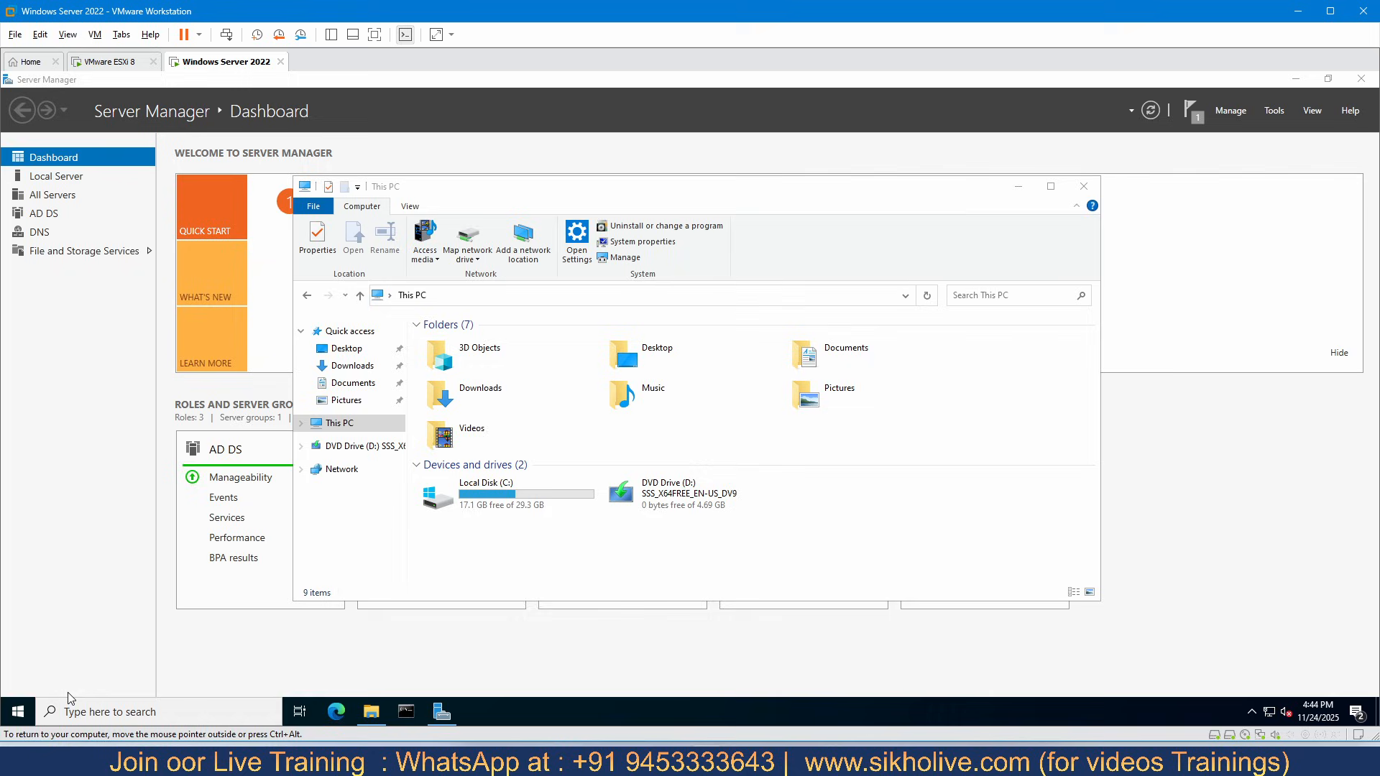
- Open Disk Management maximized and bring the offline Disk 0 online
{"action": "right_click", "coordinate": [21, 710]}
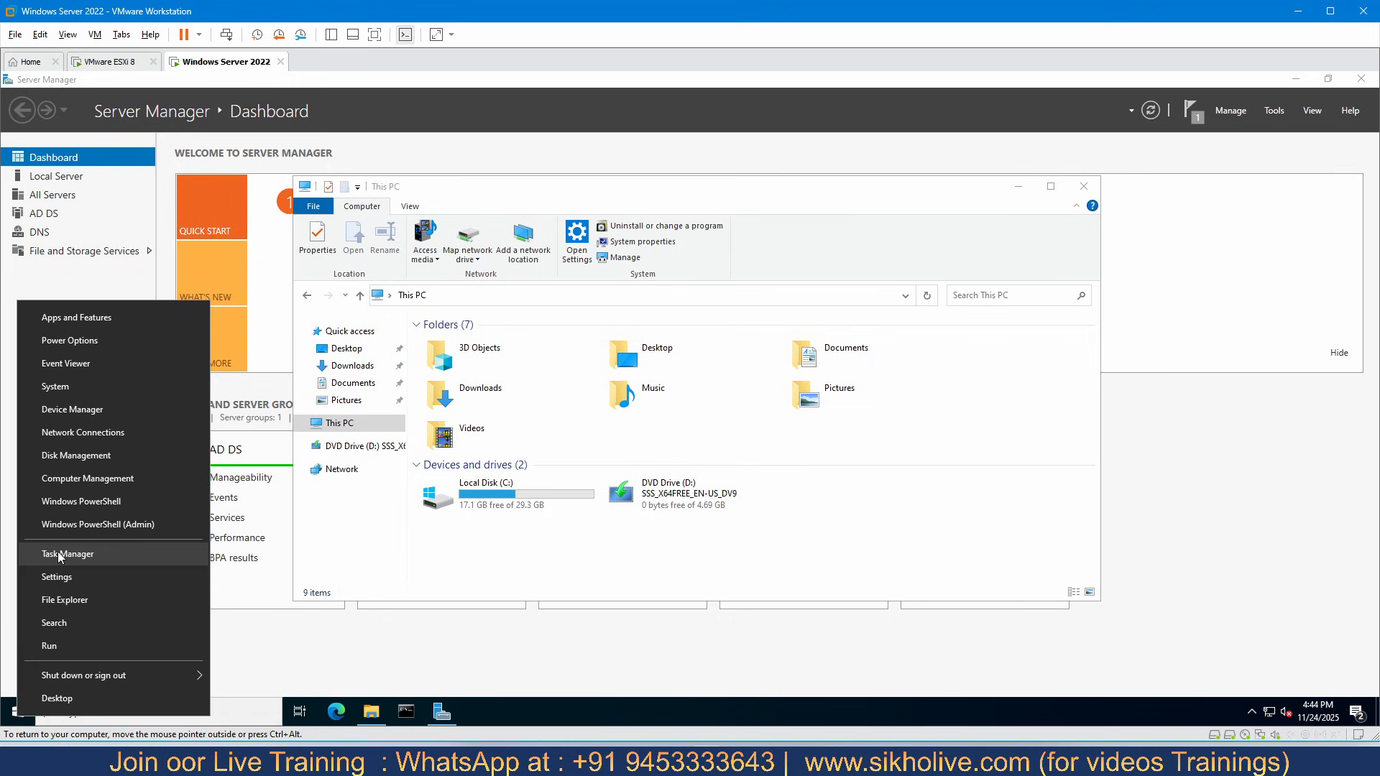
{"action": "left_click", "coordinate": [65, 456]}
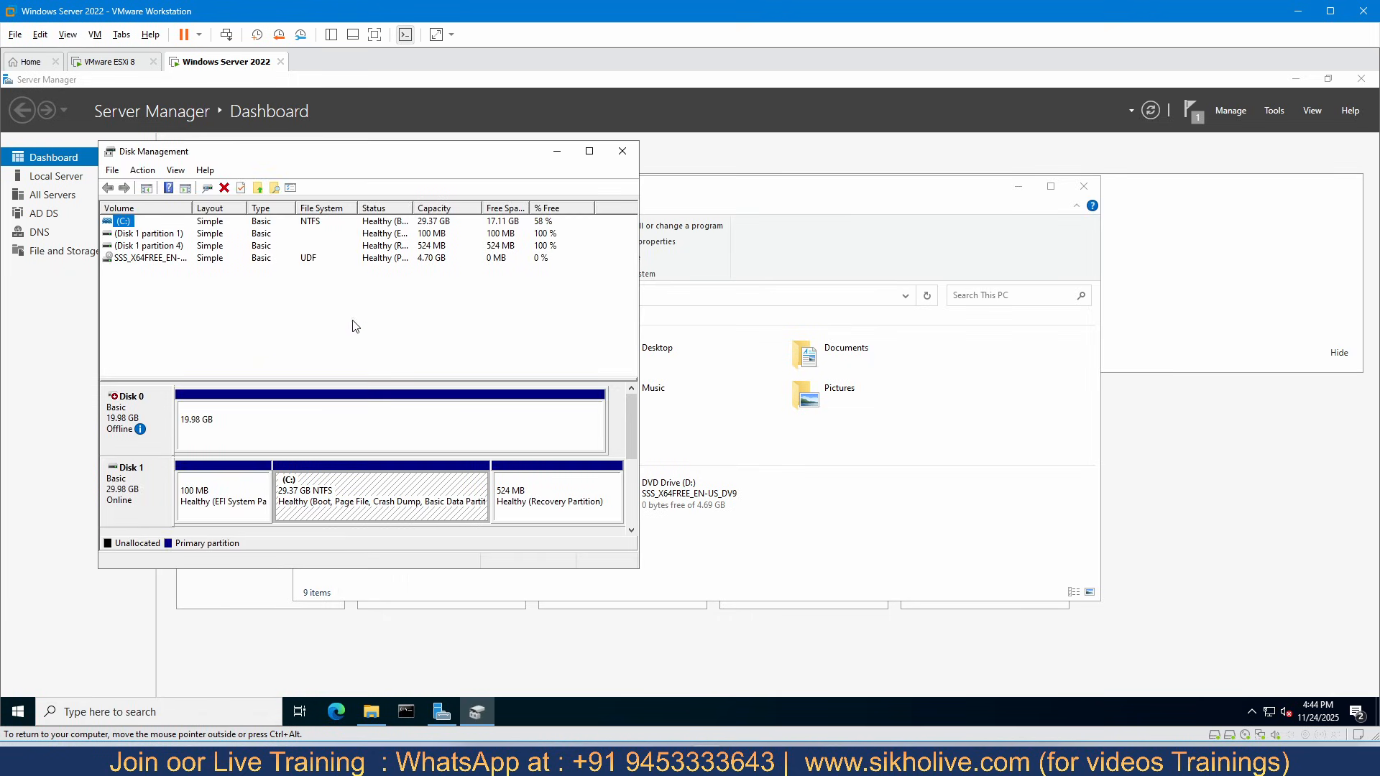
{"action": "left_click", "coordinate": [589, 151]}
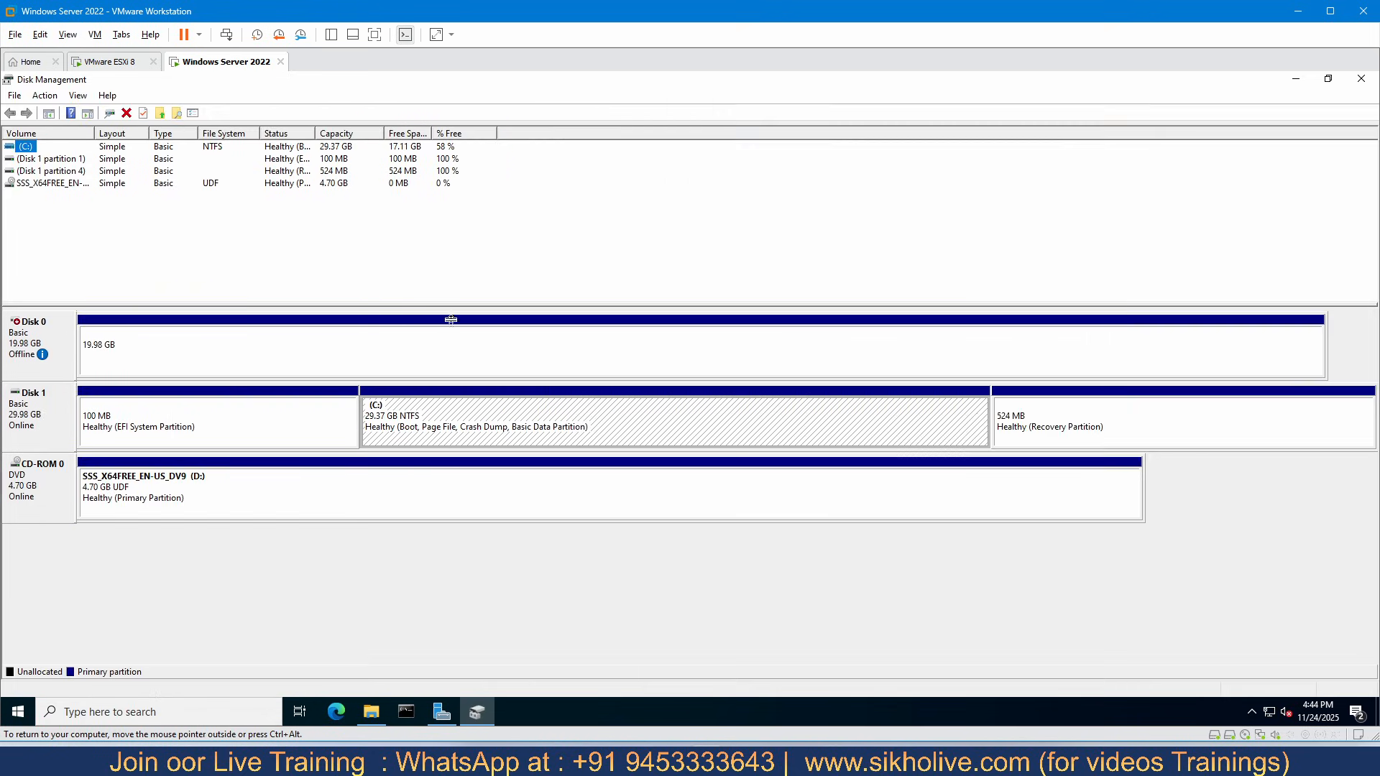
{"action": "right_click", "coordinate": [36, 342]}
{"action": "left_click", "coordinate": [79, 344]}
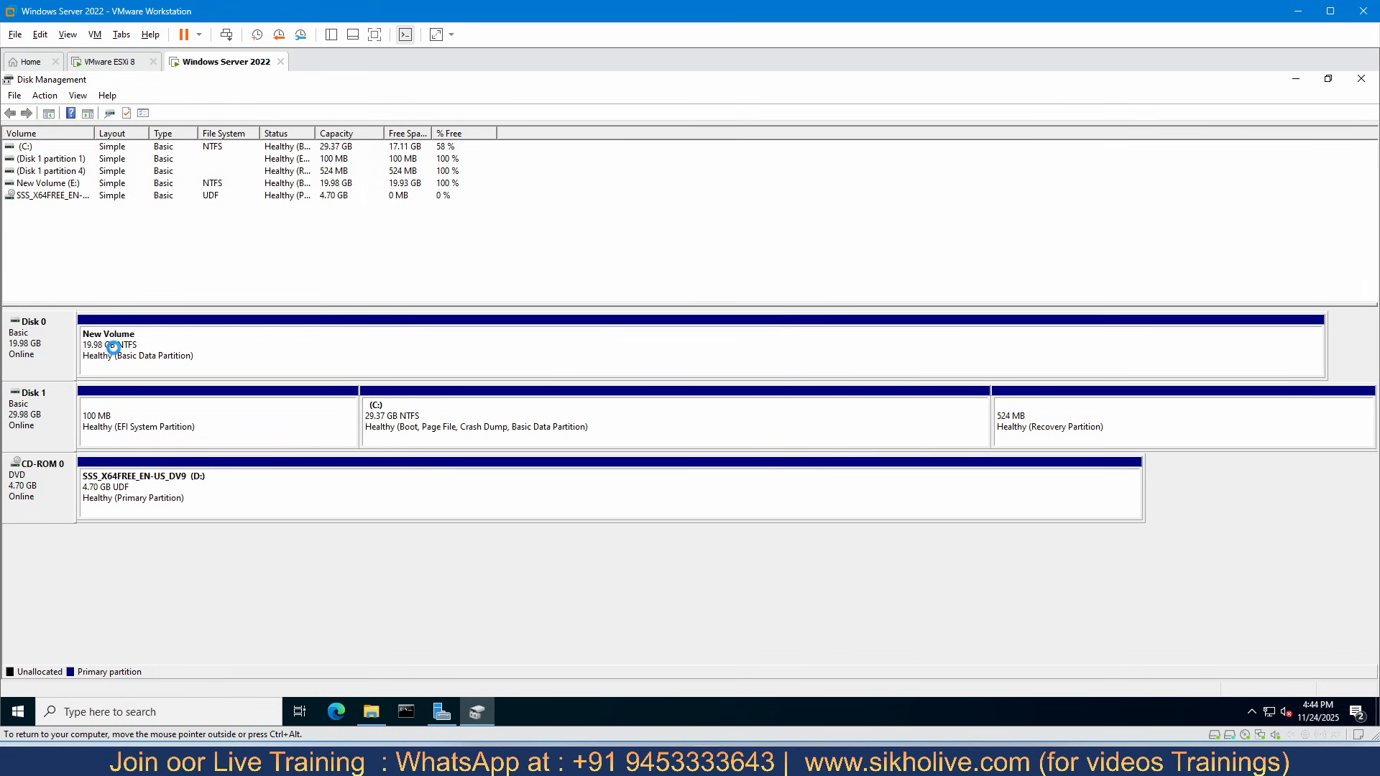
- Select the New Volume (E:) partition on Disk 0 to check it, keep the virtual machines running, and close Disk Management
{"action": "left_click", "coordinate": [153, 350]}
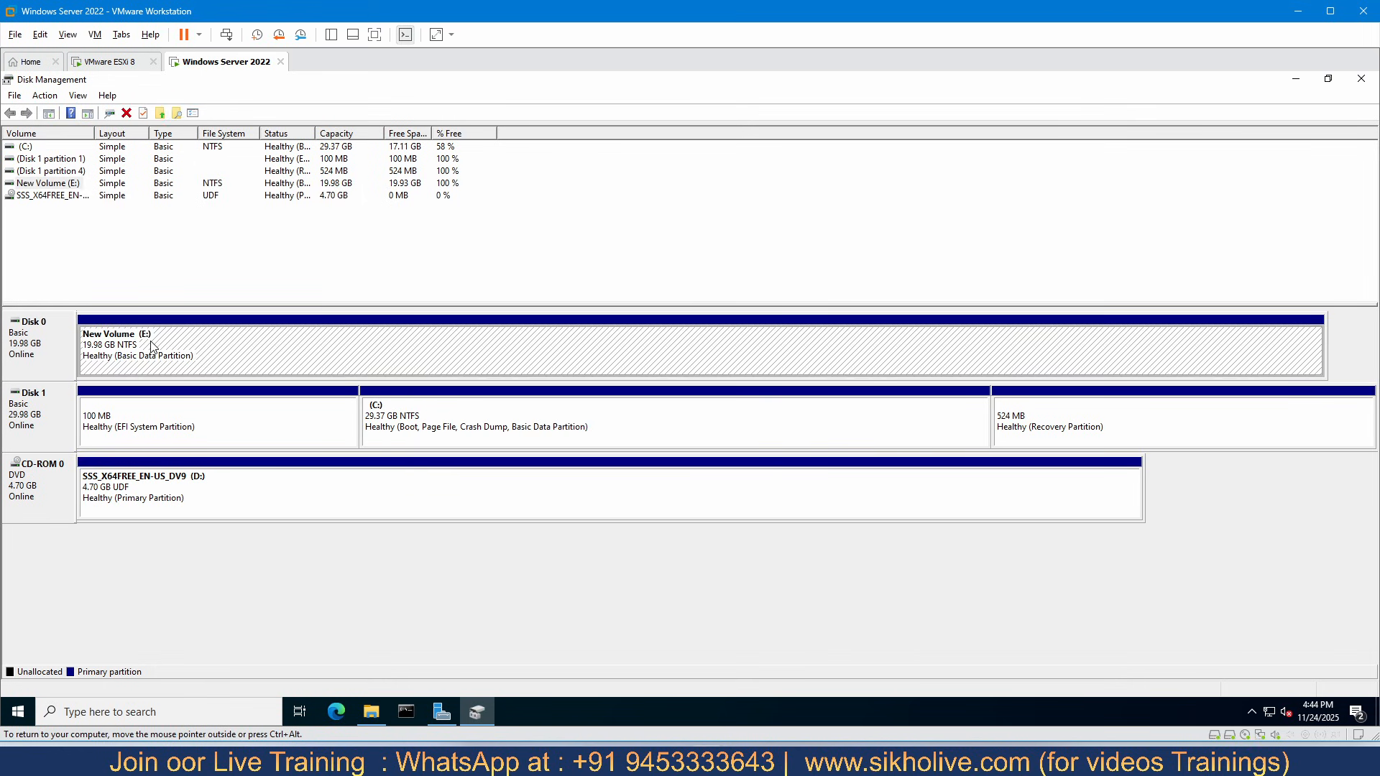
{"action": "left_click", "coordinate": [1362, 10]}
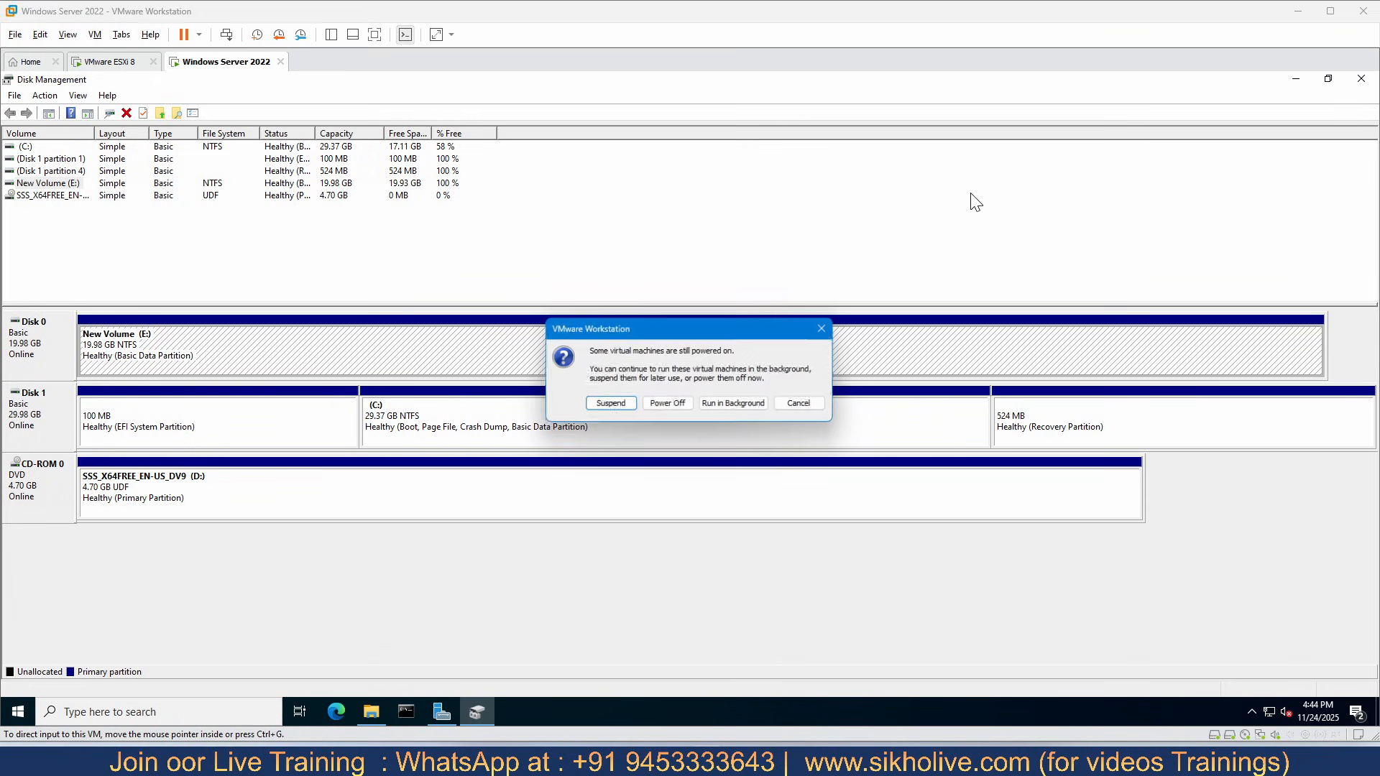
{"action": "left_click", "coordinate": [802, 404]}
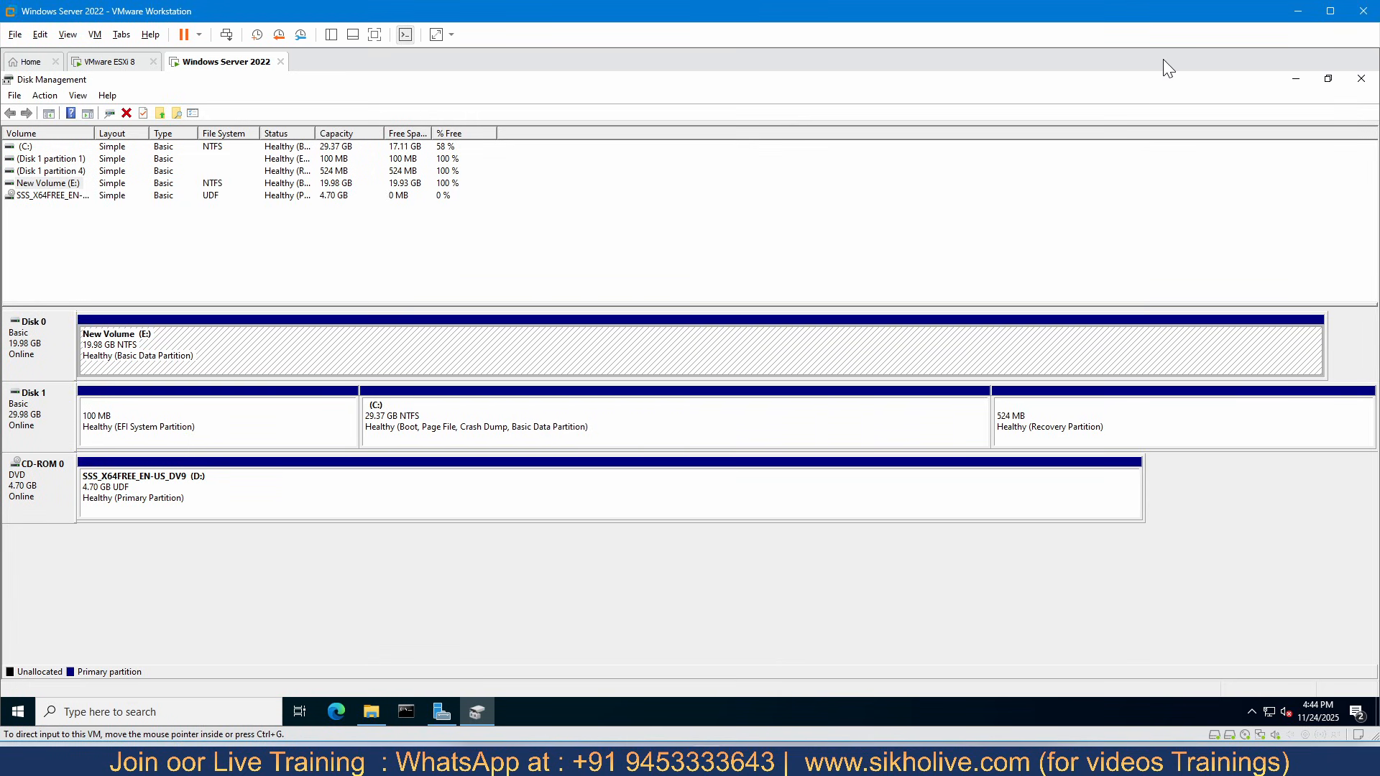
{"action": "left_click", "coordinate": [1360, 79]}
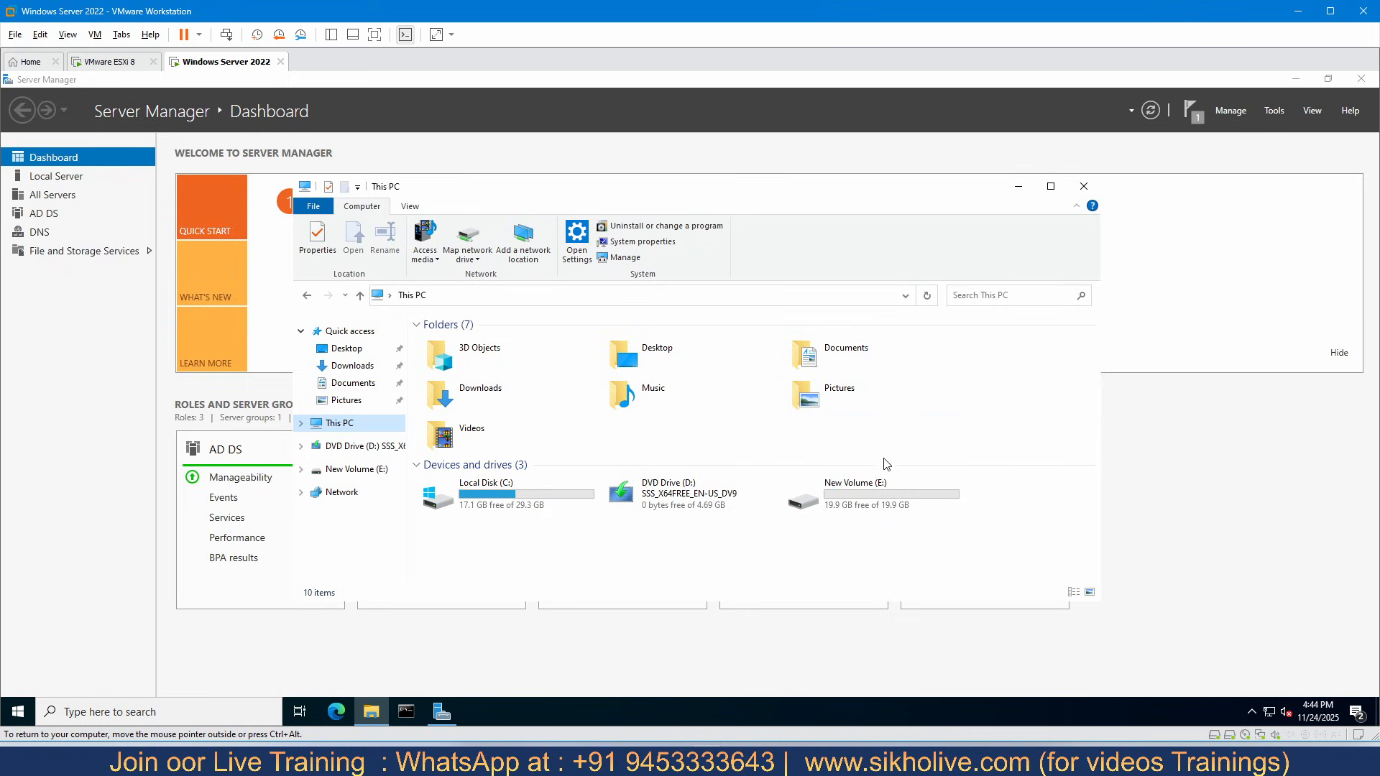
- Create a folder named NSFDatabase on New Volume (E:)
{"action": "double_click", "coordinate": [856, 493]}
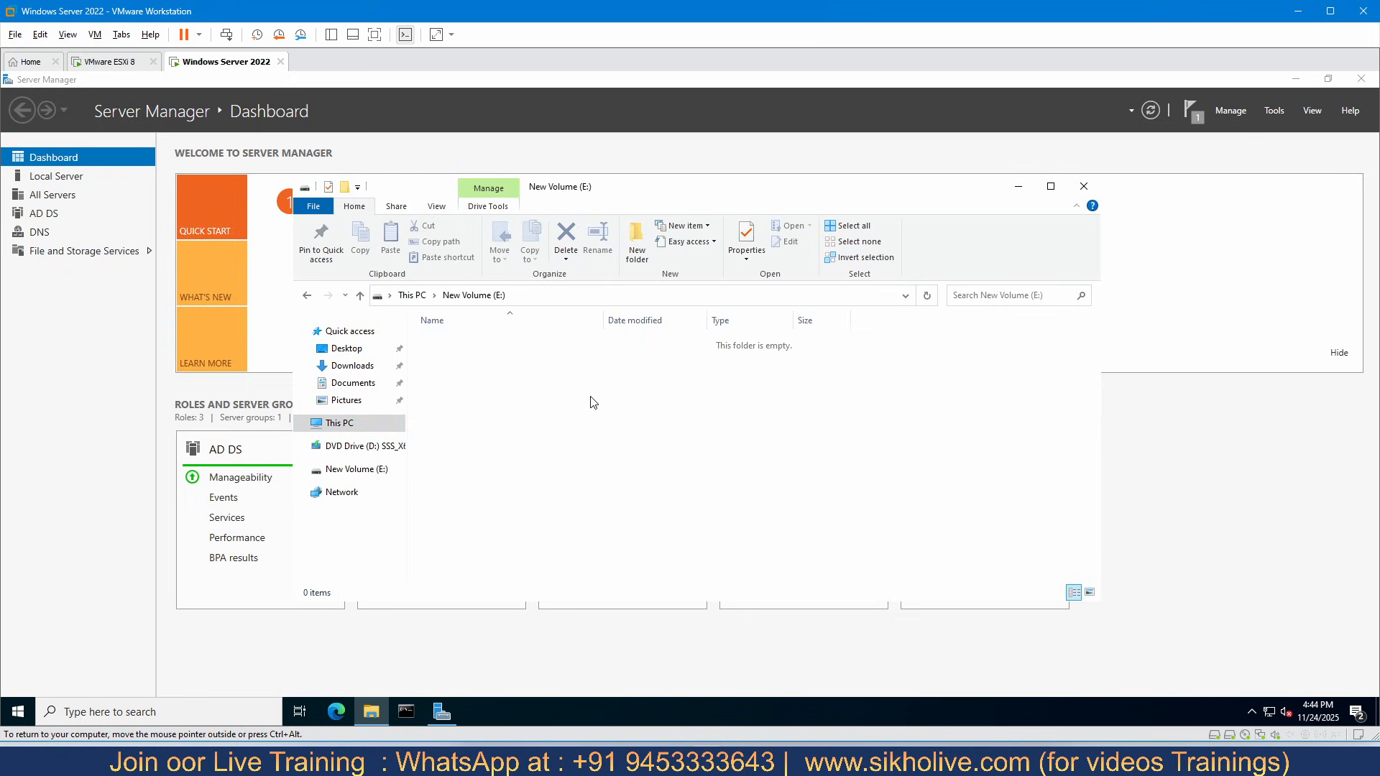
{"action": "key", "text": "ctrl+shift+n"}
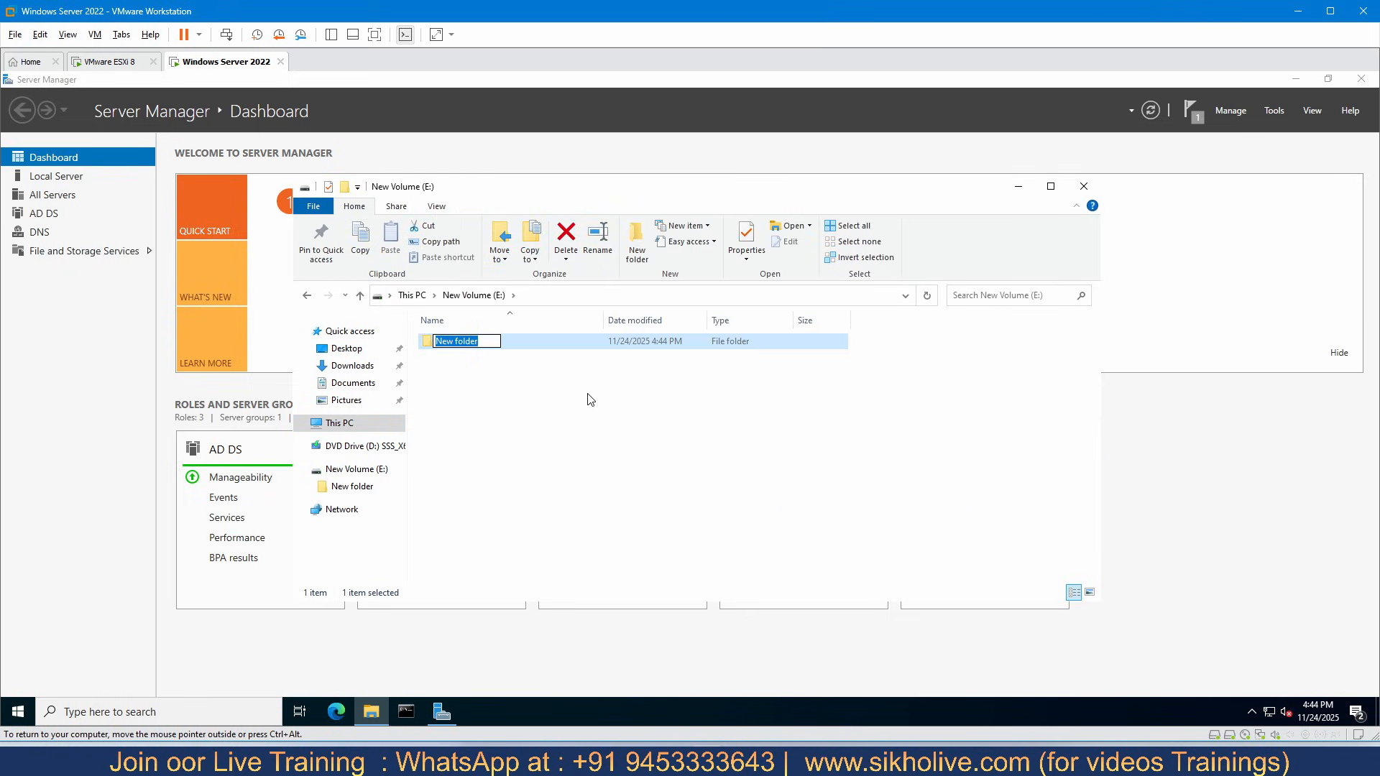
{"action": "type", "text": "NSFDatabase"}
{"action": "left_click", "coordinate": [567, 434]}
{"action": "left_click", "coordinate": [461, 341]}
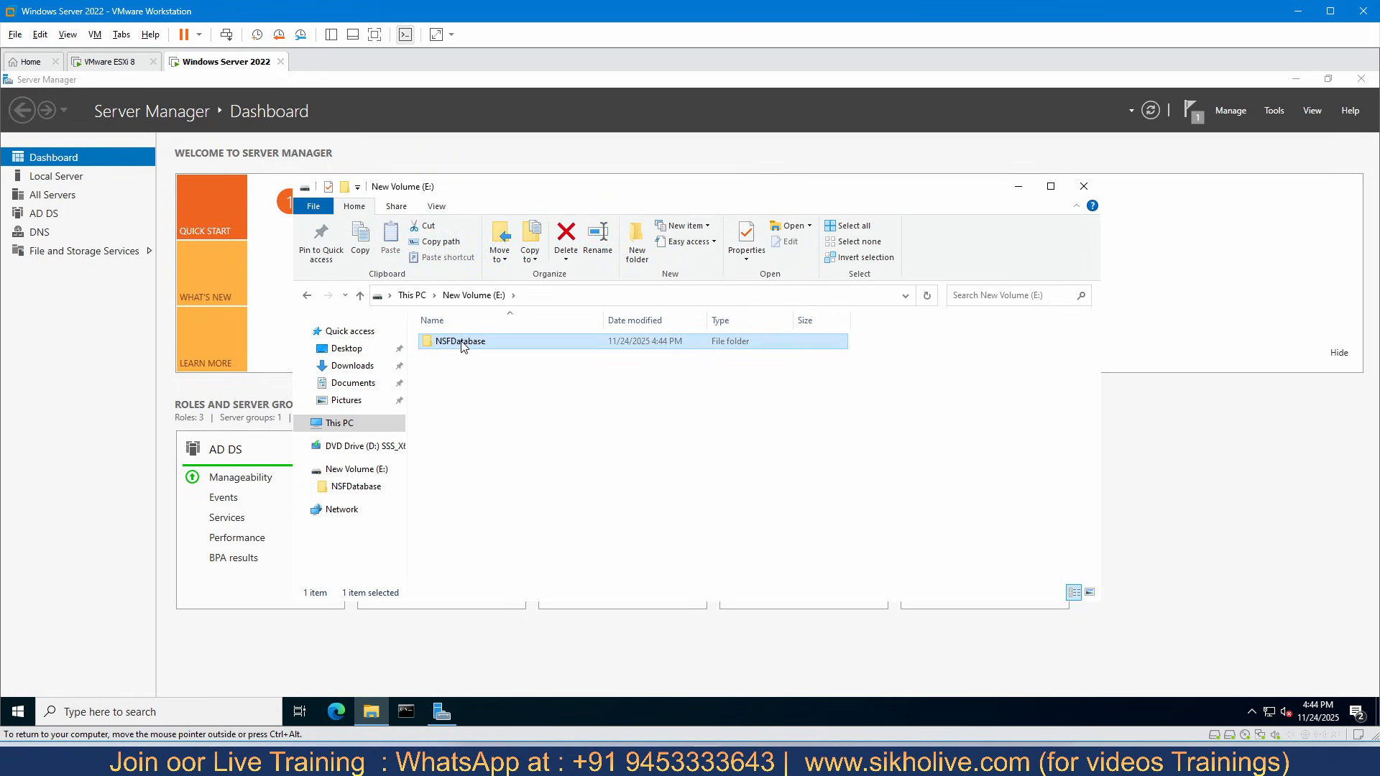
- Enable NFS sharing for the NSFDatabase folder in its properties, using the share name NSFDatabase
{"action": "right_click", "coordinate": [462, 342]}
{"action": "left_click", "coordinate": [500, 584]}
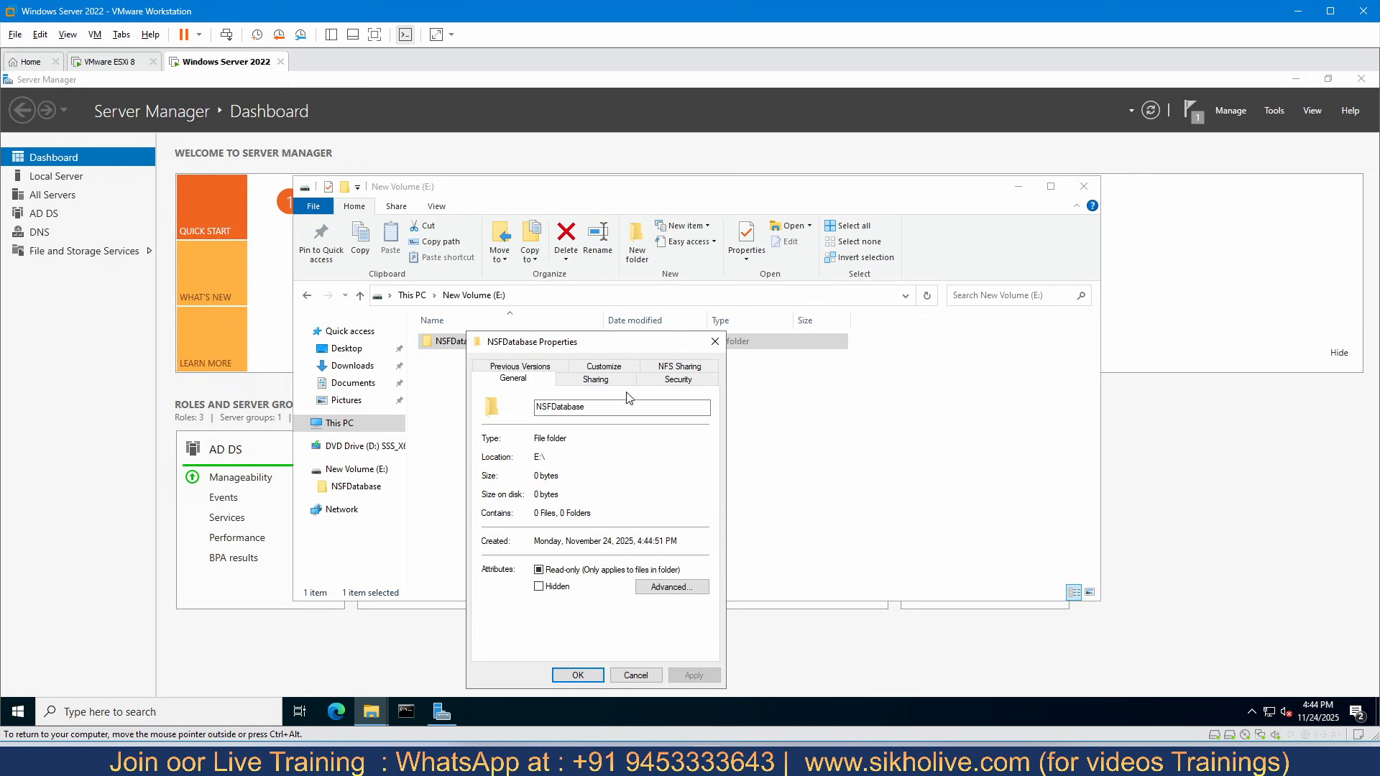
{"action": "left_click_drag", "start_coordinate": [727, 256], "coordinate": [723, 218]}
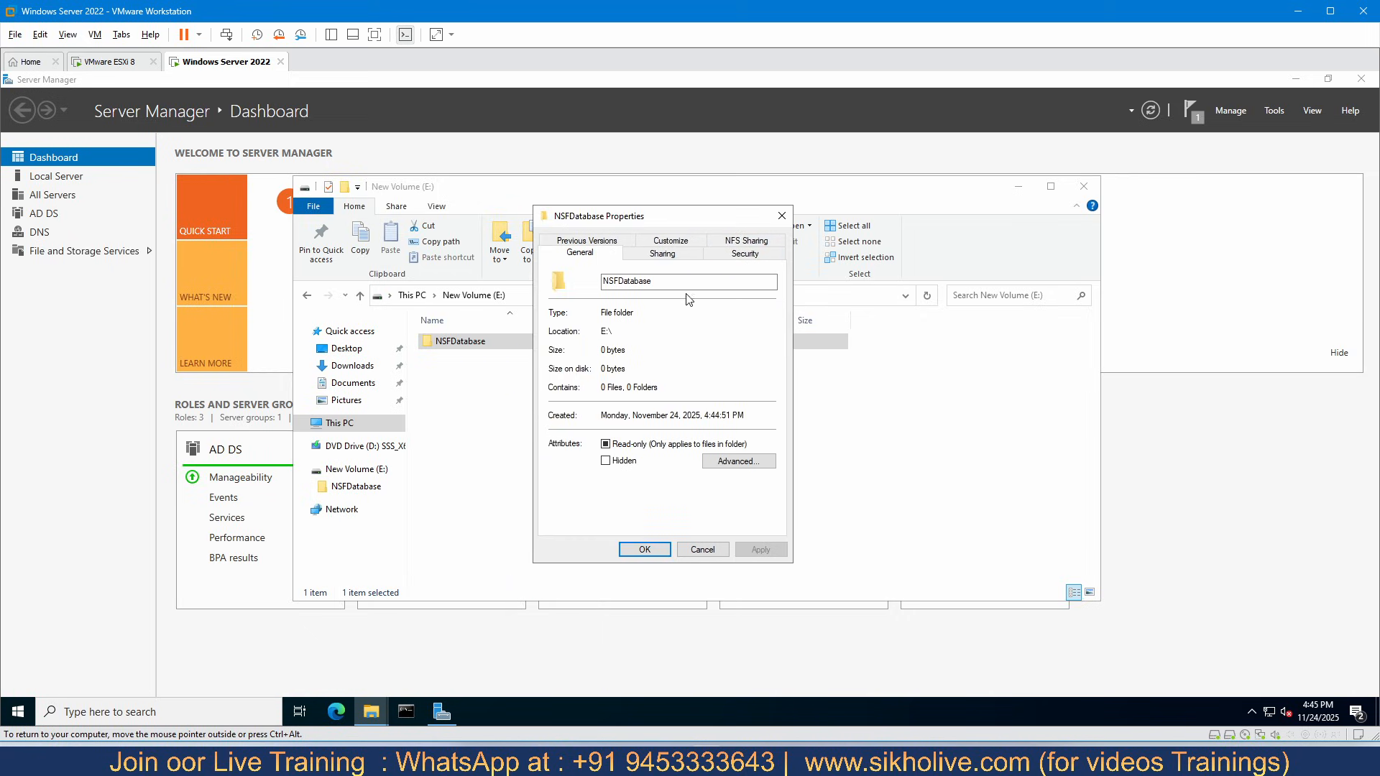
{"action": "left_click", "coordinate": [736, 242]}
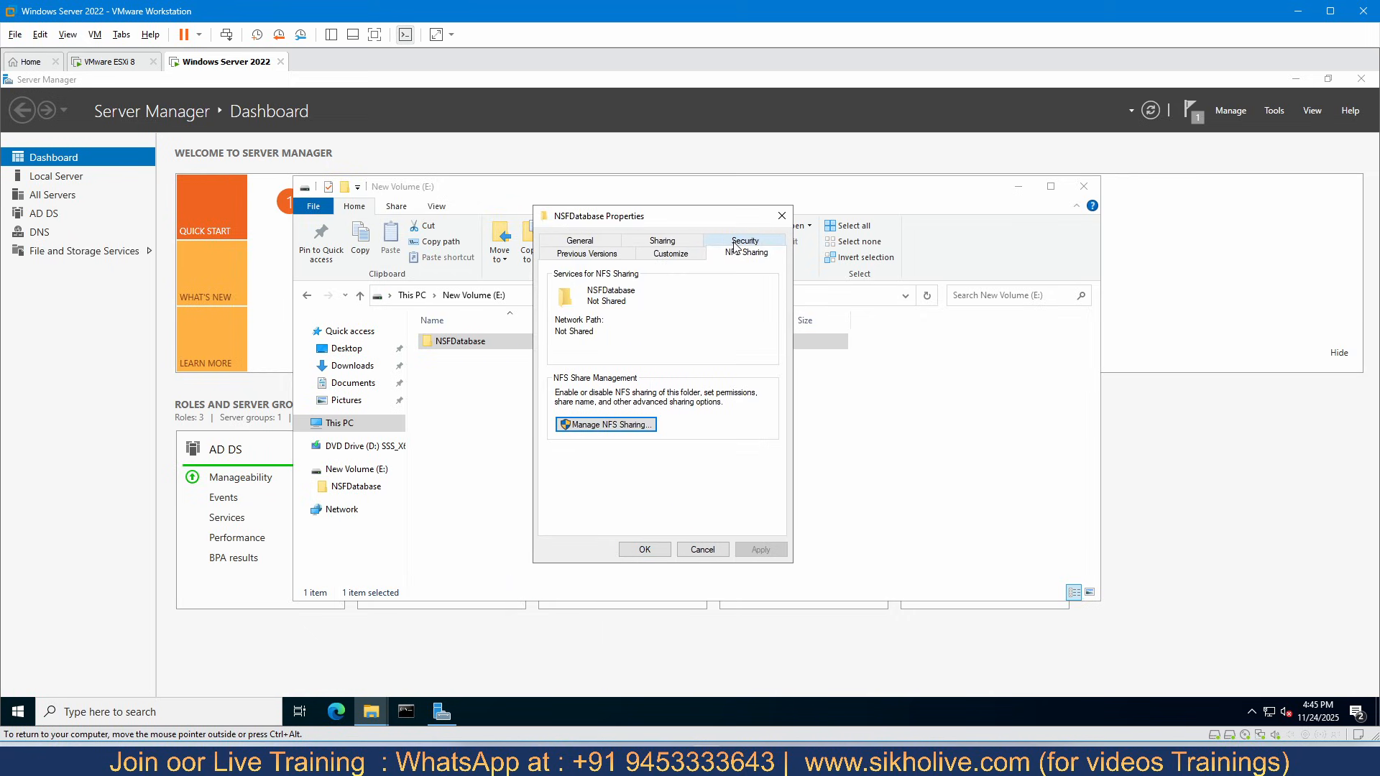
{"action": "left_click", "coordinate": [596, 425]}
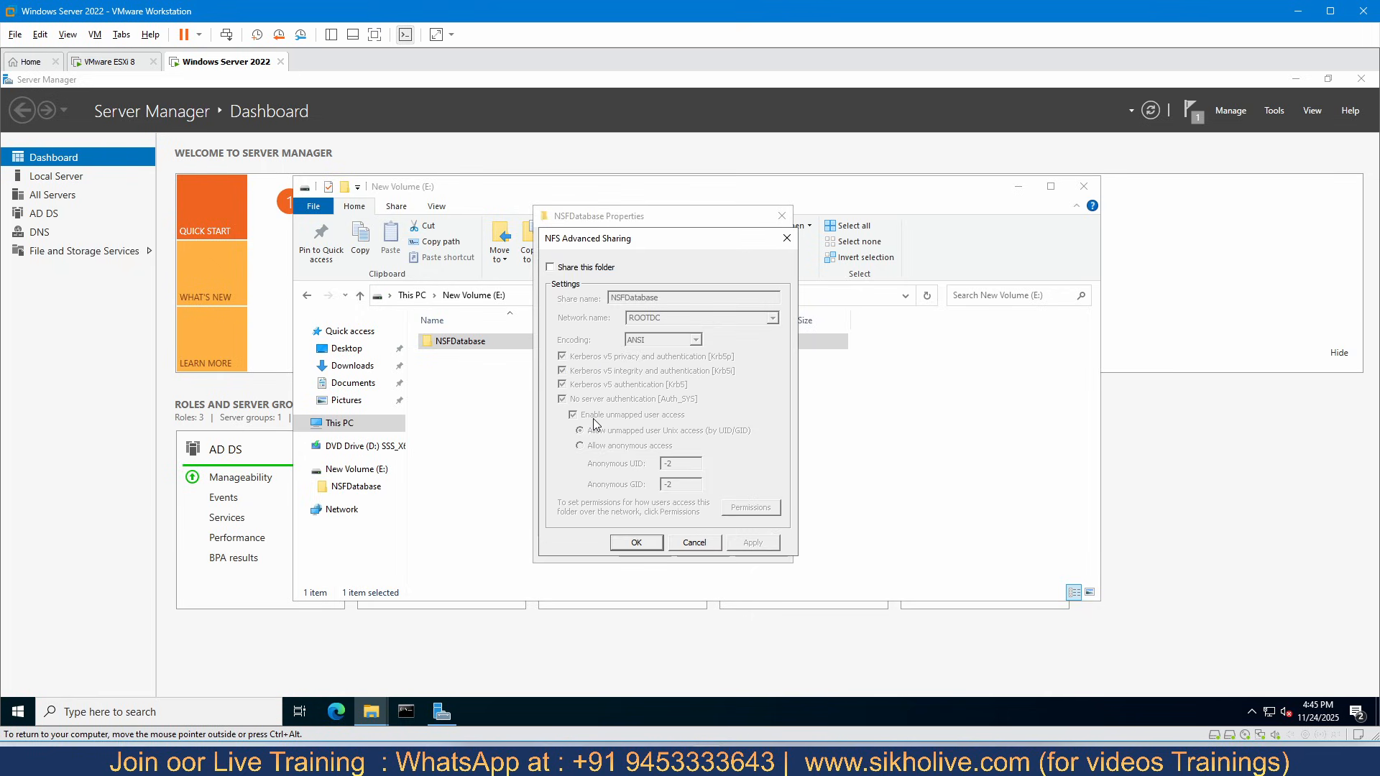
{"action": "left_click", "coordinate": [551, 267]}
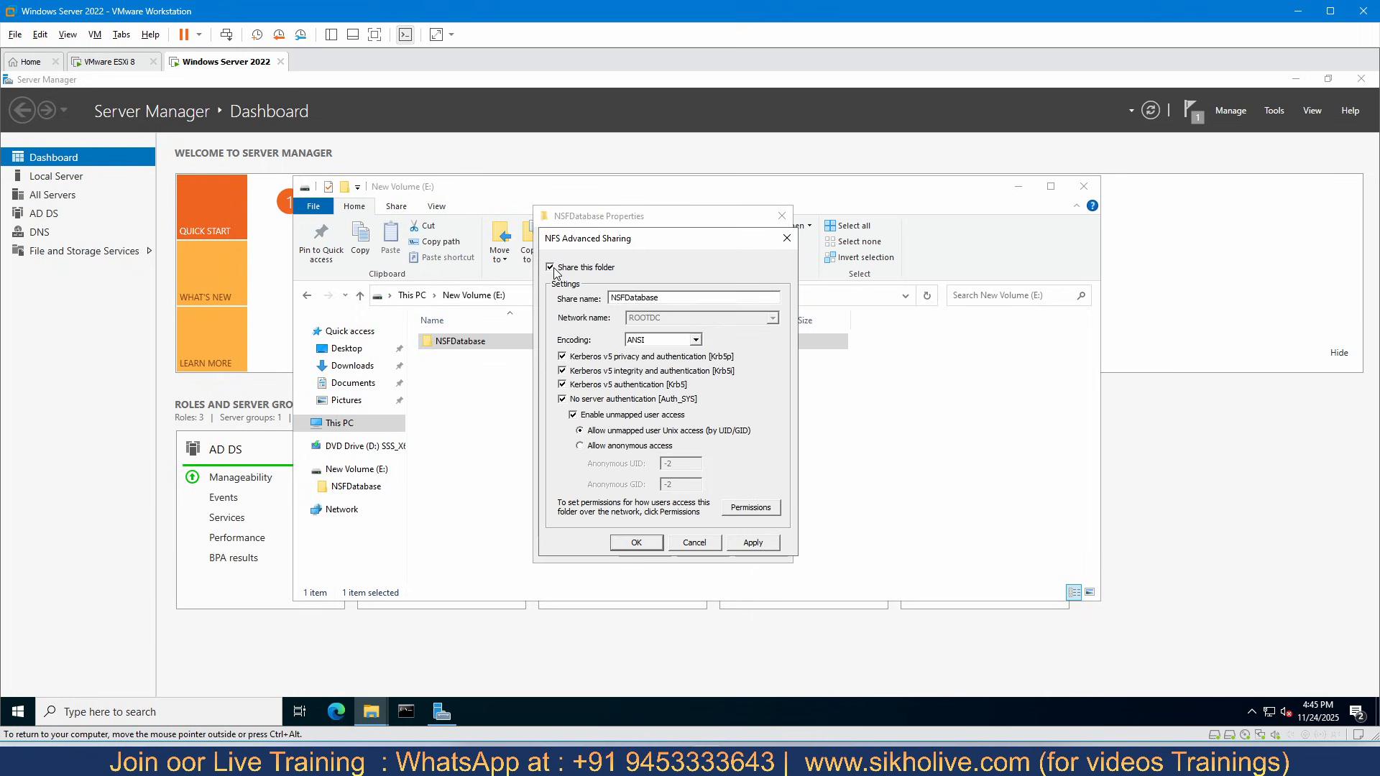
{"action": "left_click_drag", "start_coordinate": [680, 297], "coordinate": [607, 299]}
- Set the NFS share permissions for ALL MACHINES to Read-Write with root access allowed
{"action": "left_click", "coordinate": [749, 512]}
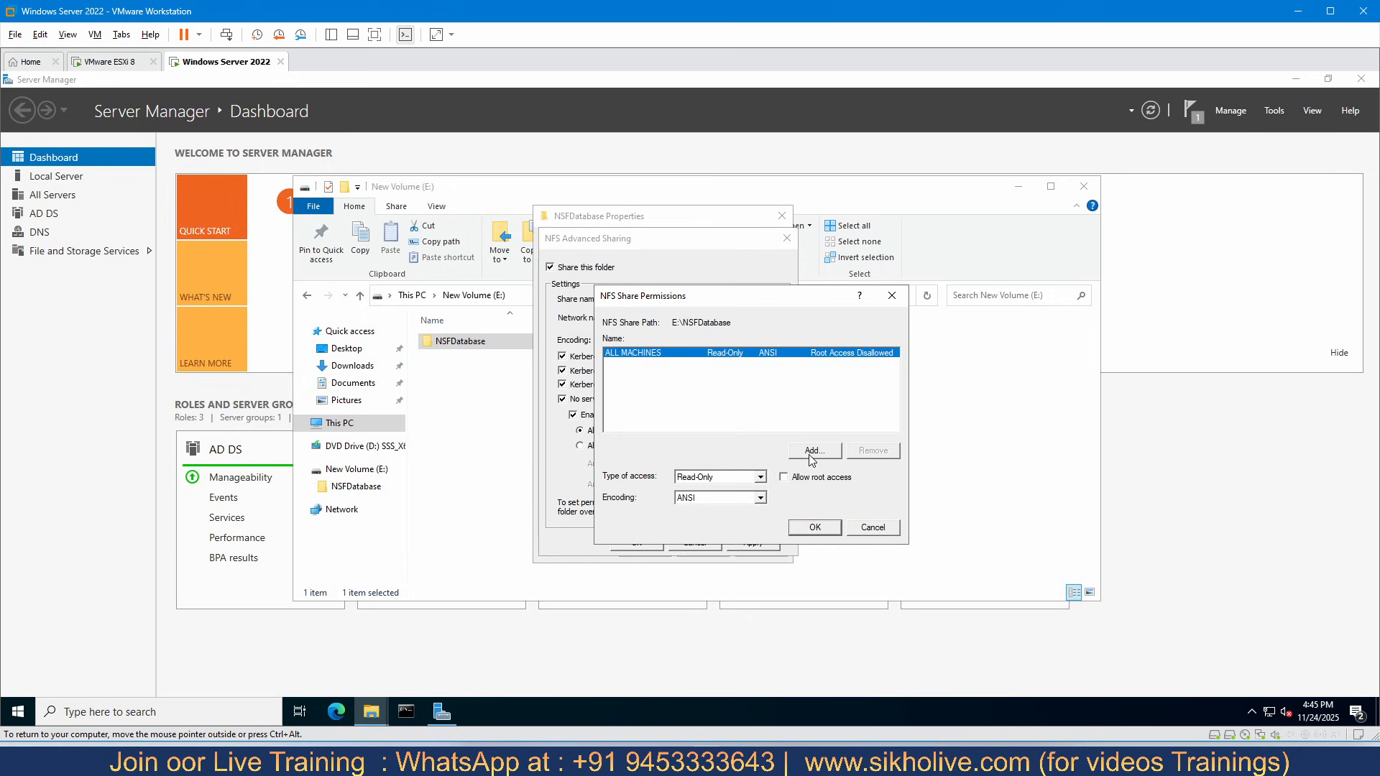
{"action": "left_click", "coordinate": [761, 478]}
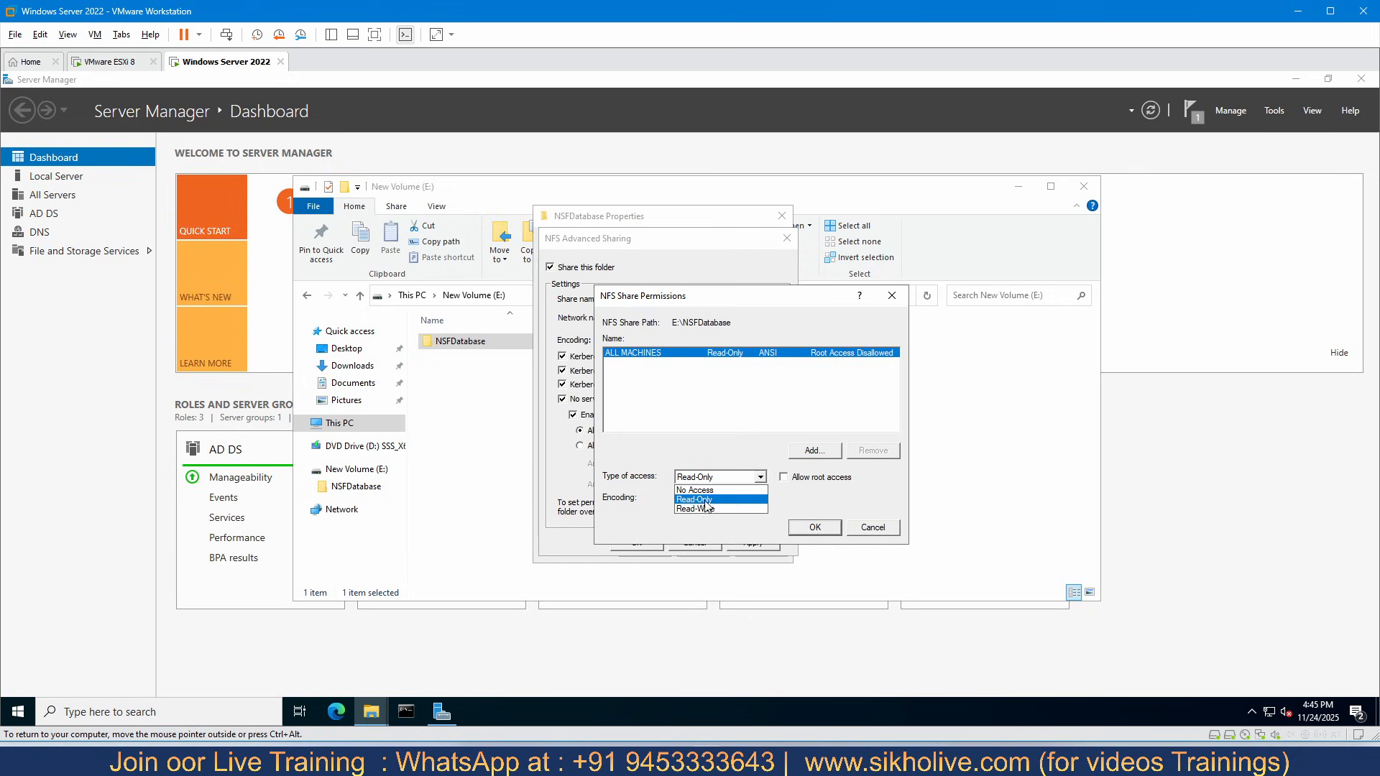
{"action": "left_click", "coordinate": [706, 508]}
{"action": "left_click", "coordinate": [785, 478]}
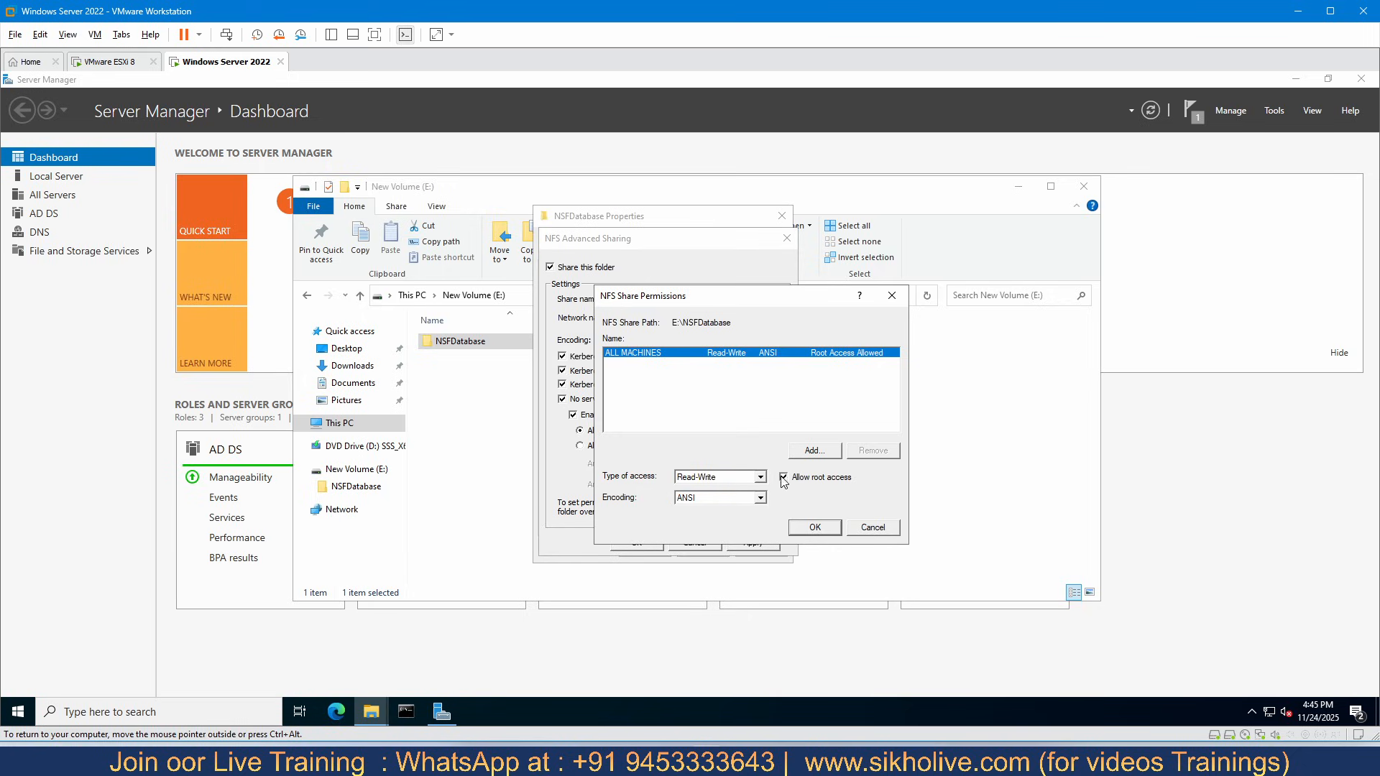
- Start adding a client to the share permissions, then run ipconfig in Command Prompt and copy the server's IPv4 address
{"action": "left_click", "coordinate": [811, 452]}
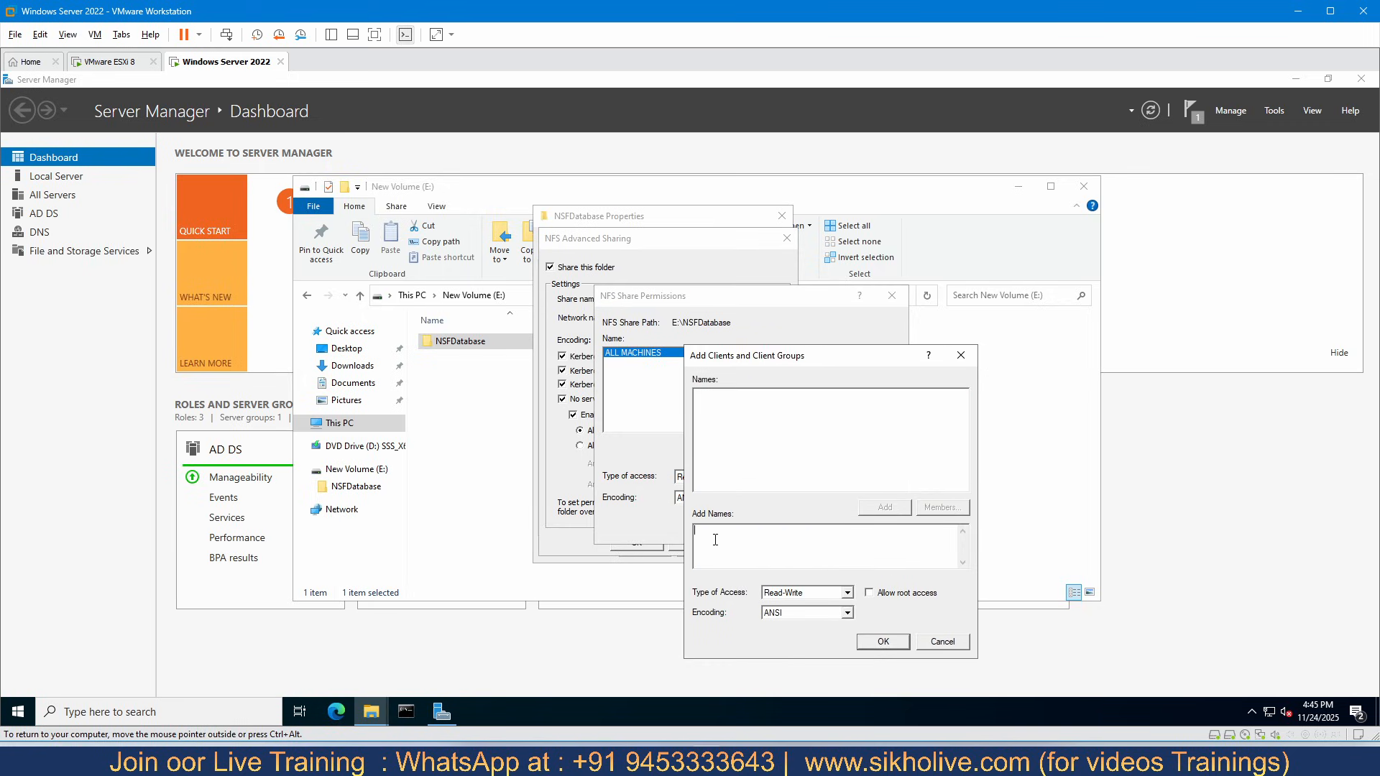
{"action": "left_click", "coordinate": [715, 539]}
{"action": "left_click", "coordinate": [406, 711]}
{"action": "type", "text": "i"}
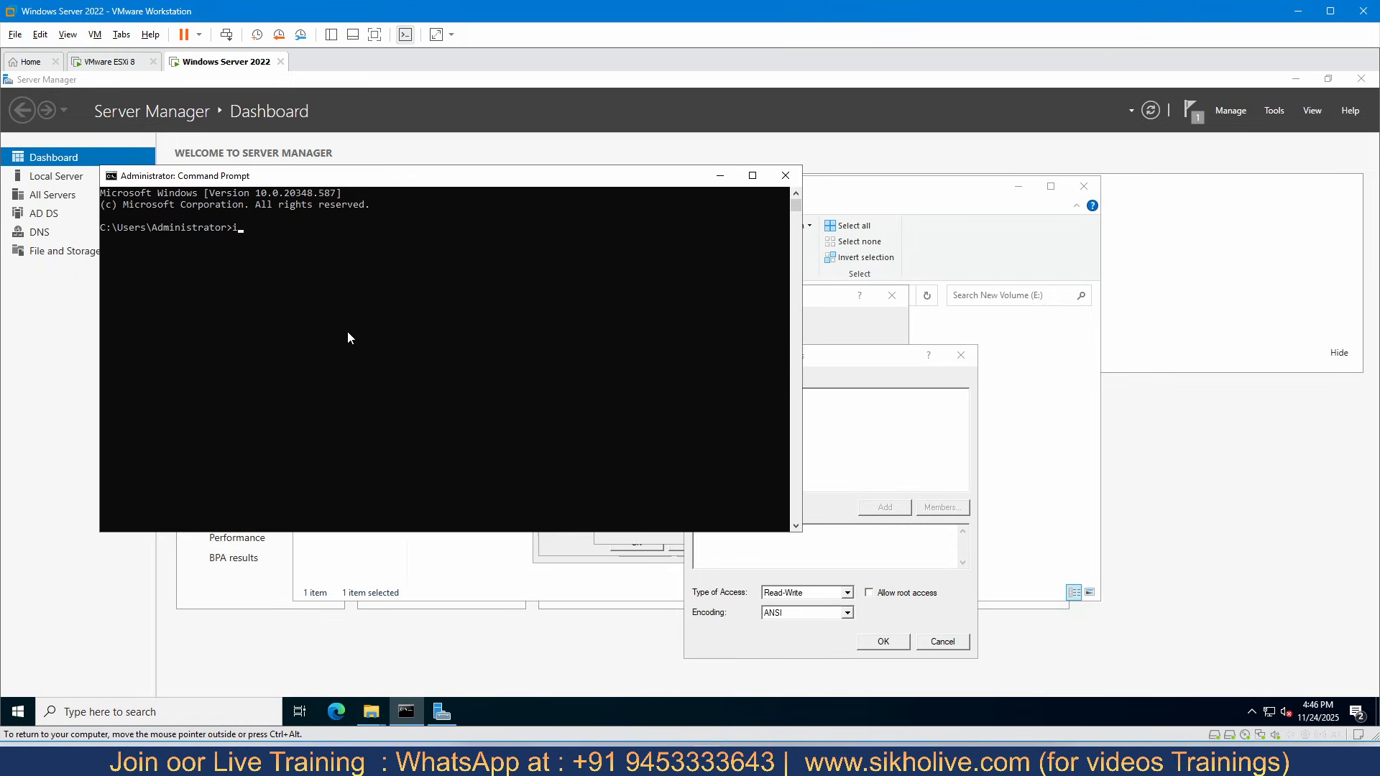
{"action": "type", "text": "pconfig"}
{"action": "key", "text": "Return"}
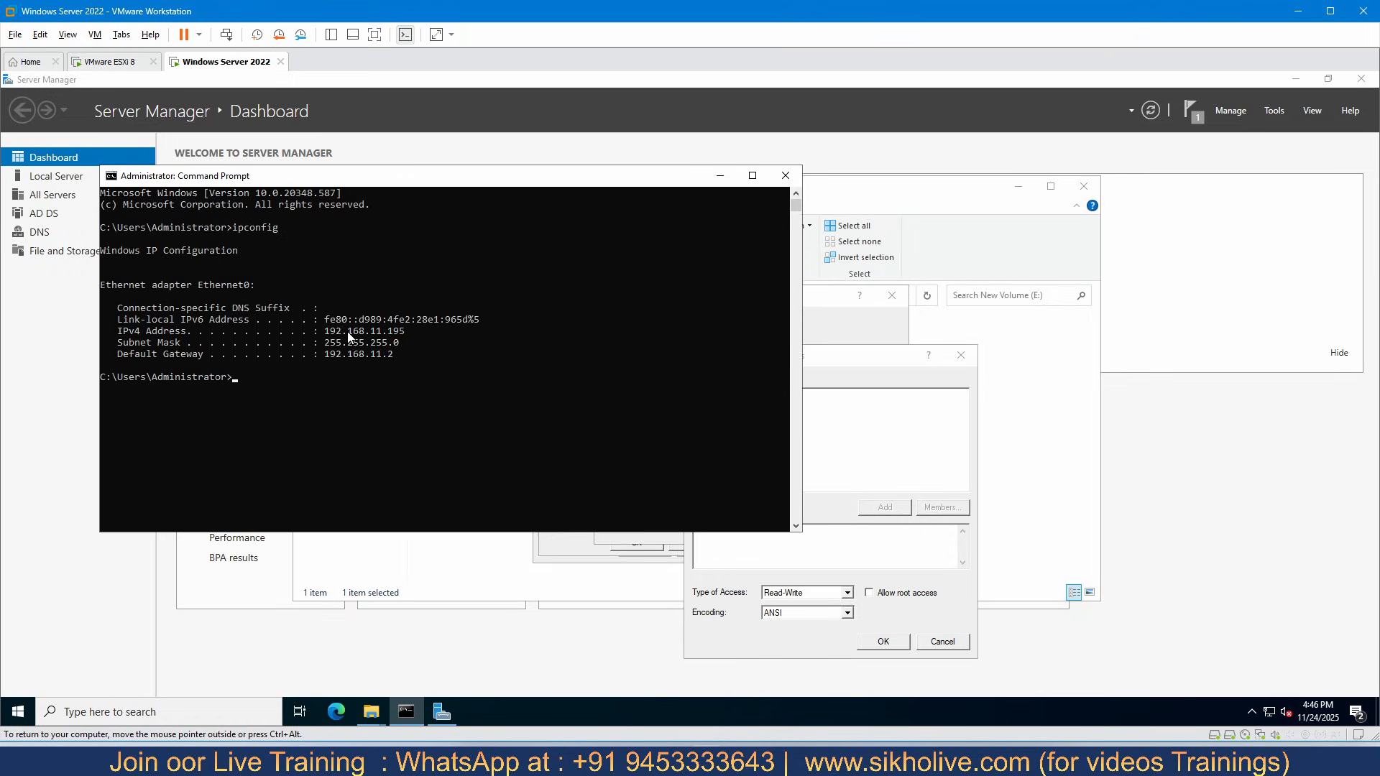
{"action": "left_click_drag", "start_coordinate": [357, 334], "coordinate": [417, 336]}
{"action": "left_click_drag", "start_coordinate": [319, 332], "coordinate": [401, 336]}
{"action": "key", "text": "ctrl+c"}
- Try to add client 192.168.11.195 with Read-Write access and root access allowed, and accept the share permissions
{"action": "right_click", "coordinate": [852, 560]}
{"action": "left_click", "coordinate": [855, 404]}
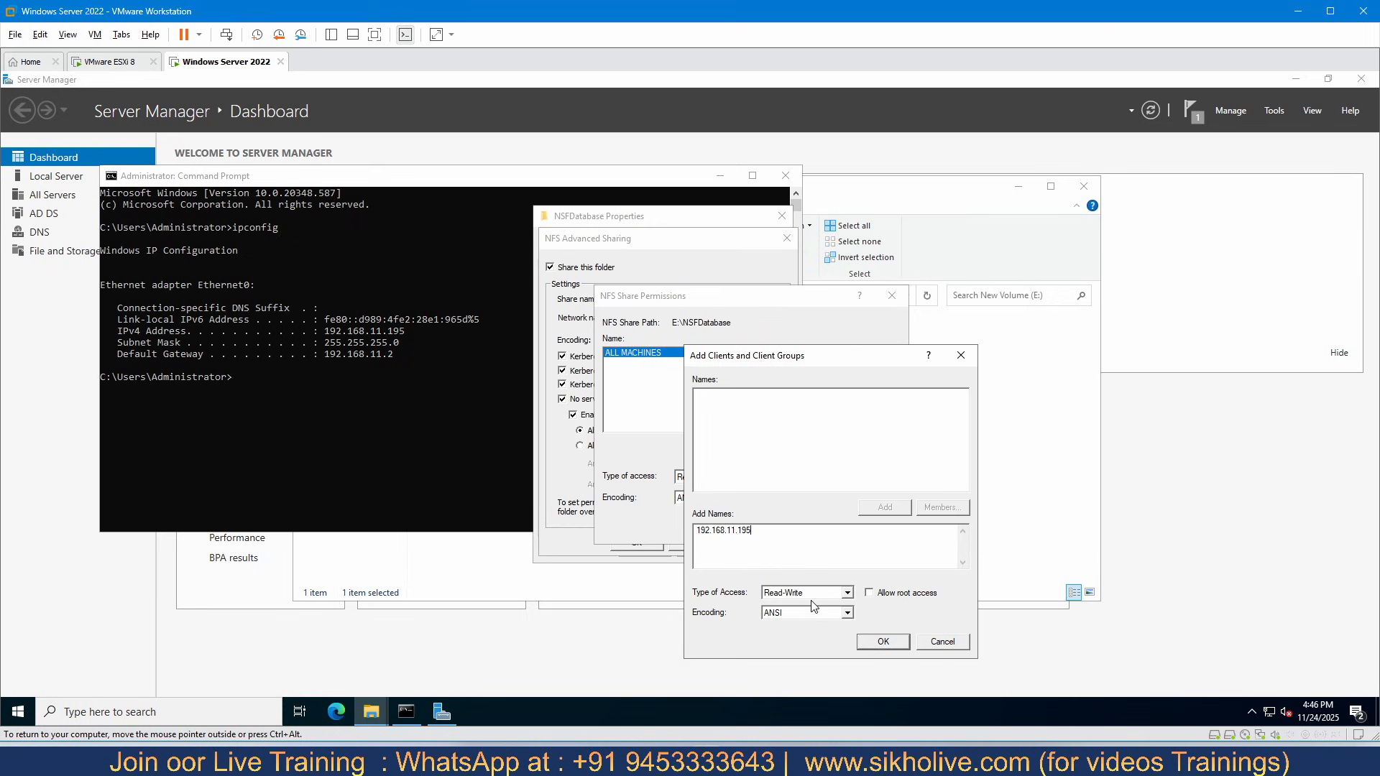
{"action": "left_click", "coordinate": [869, 592]}
{"action": "left_click", "coordinate": [882, 641]}
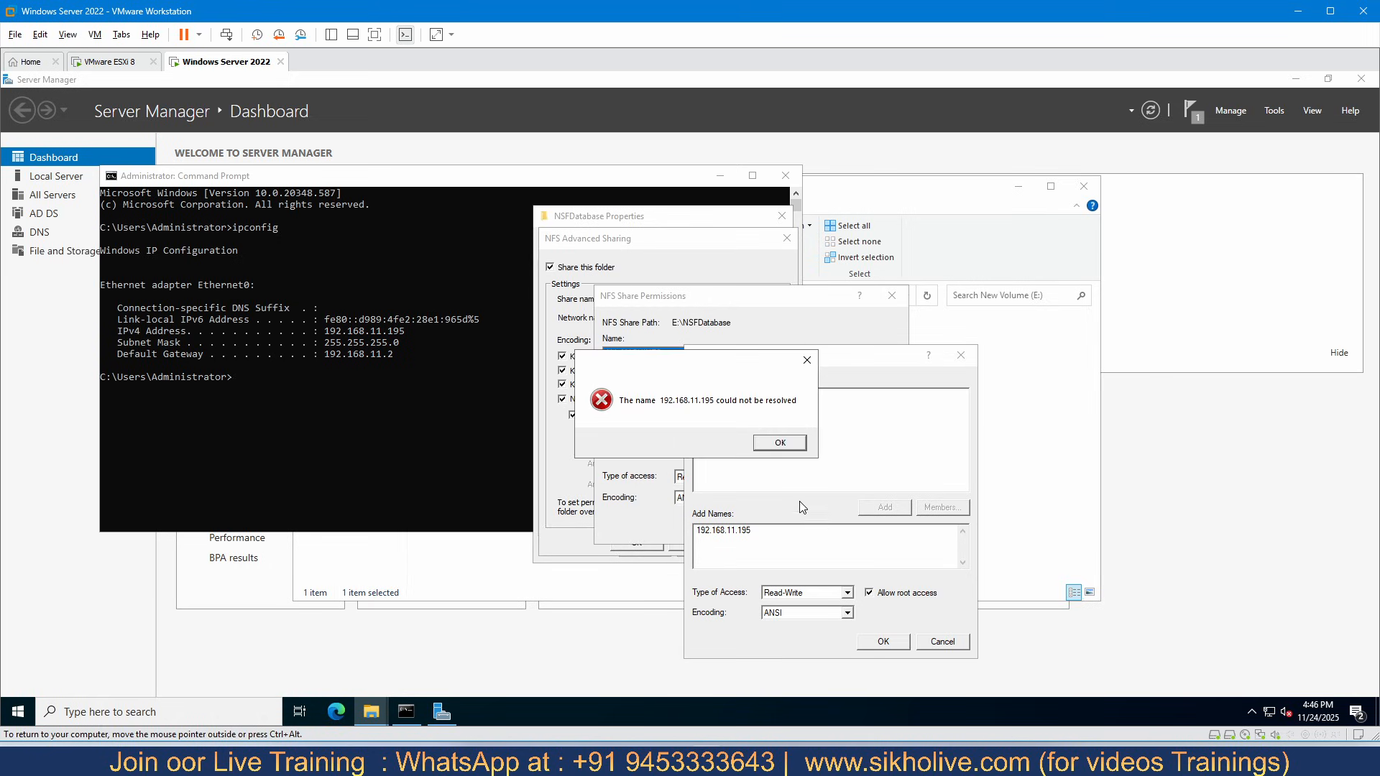
{"action": "left_click", "coordinate": [776, 444]}
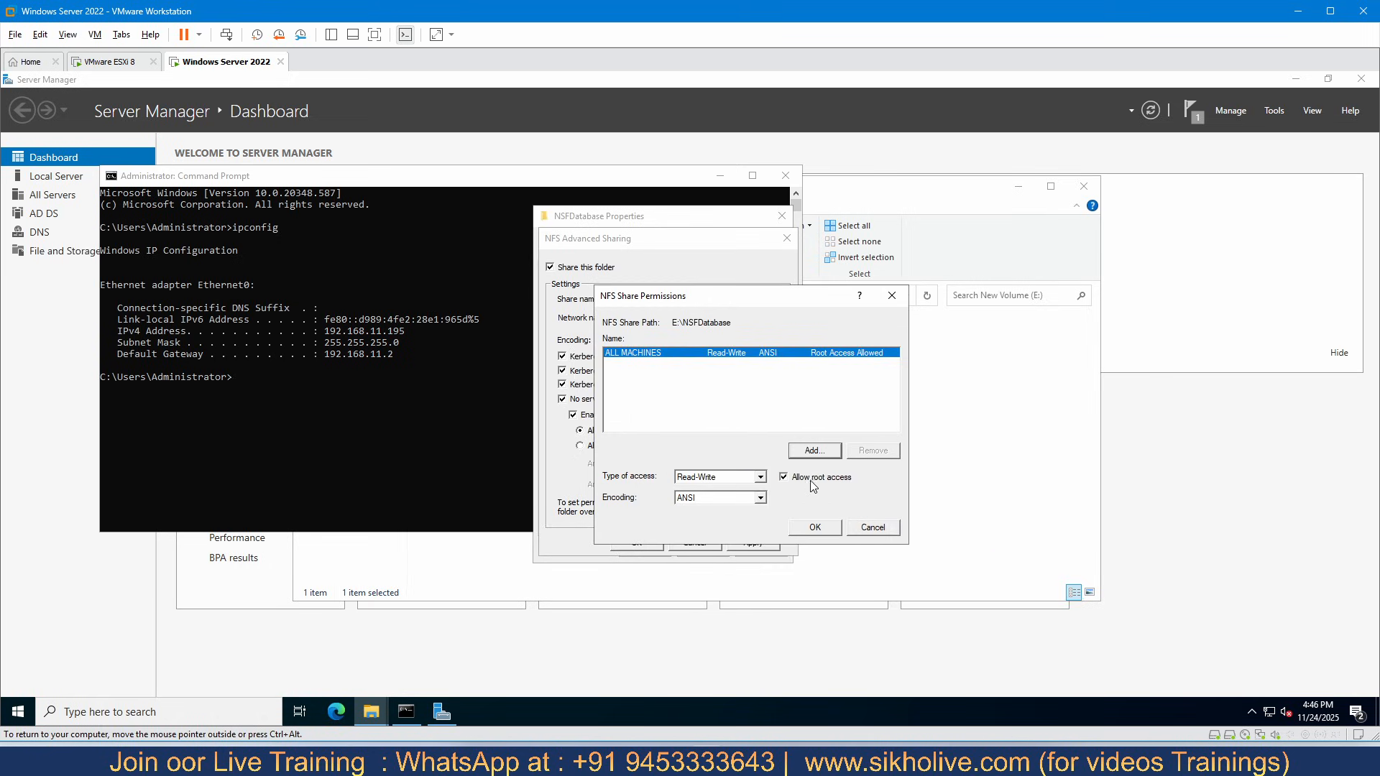
{"action": "left_click", "coordinate": [816, 528]}
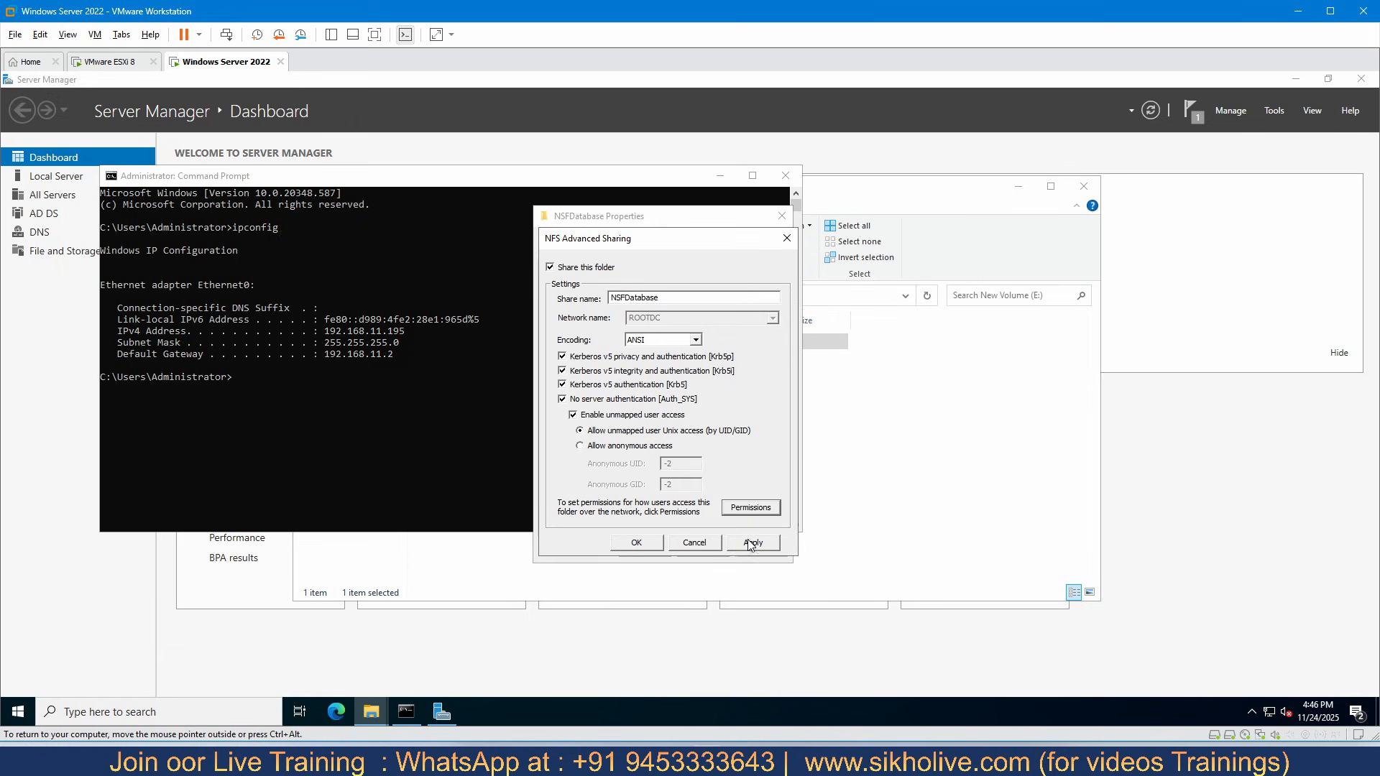
- Reopen the NFS share permissions and add client 192.168.11.195 with Read-Write access and root access allowed
{"action": "left_click", "coordinate": [750, 508]}
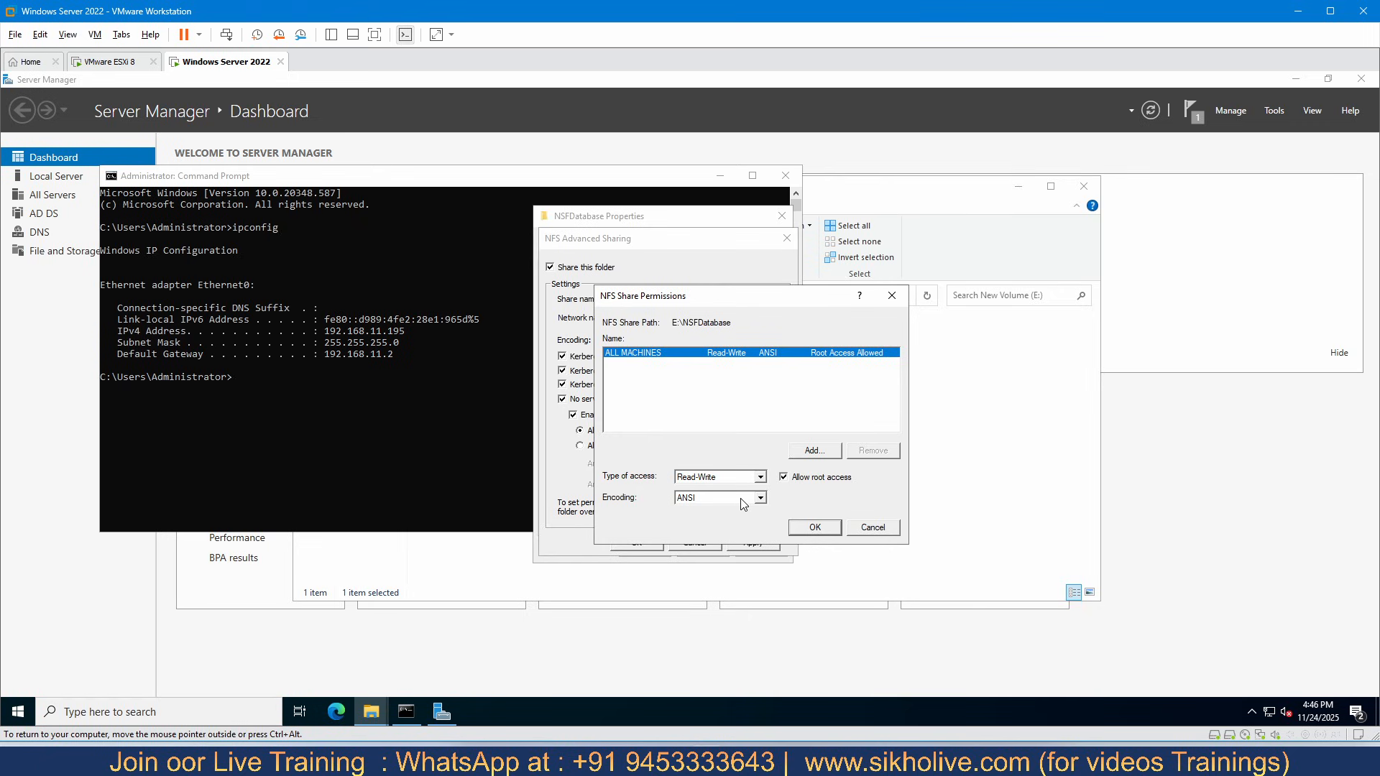
{"action": "left_click", "coordinate": [808, 451]}
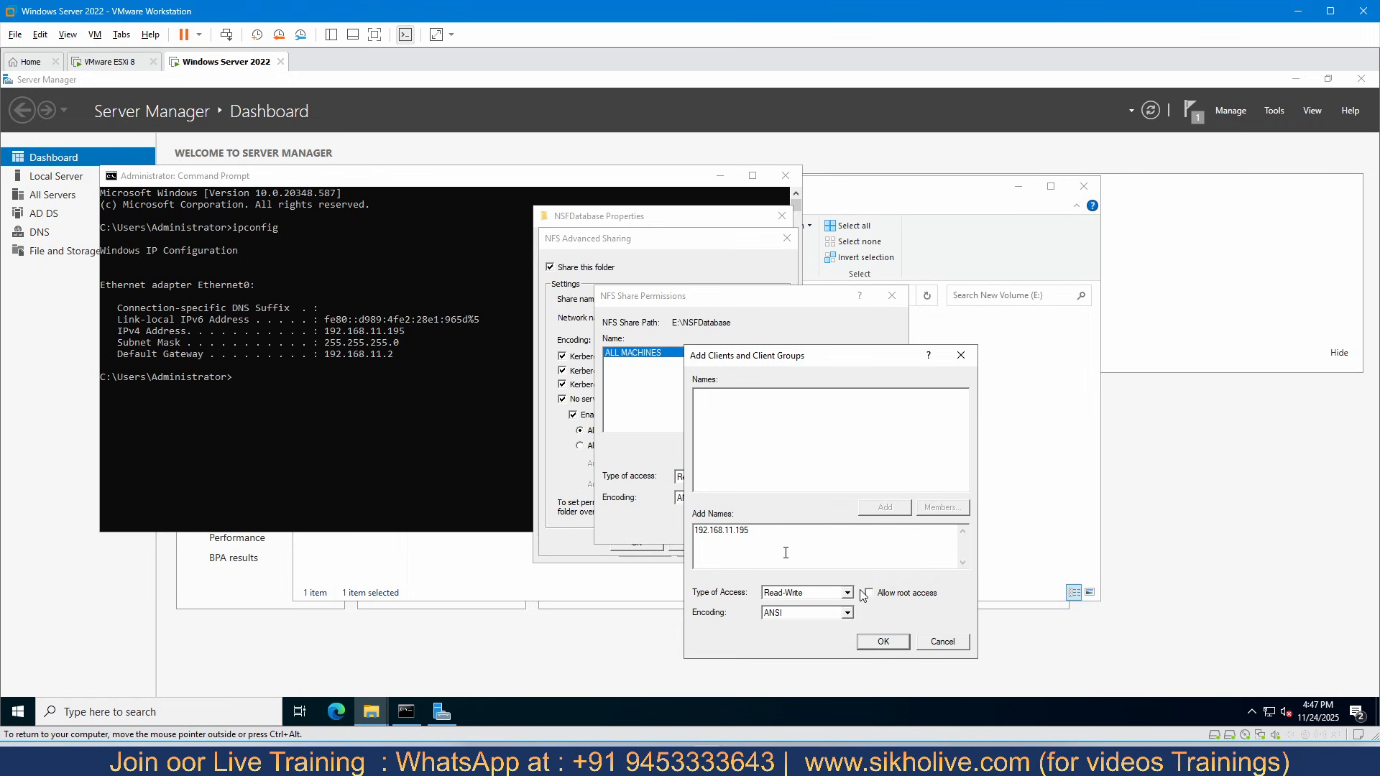
{"action": "left_click", "coordinate": [820, 592]}
{"action": "left_click", "coordinate": [794, 608]}
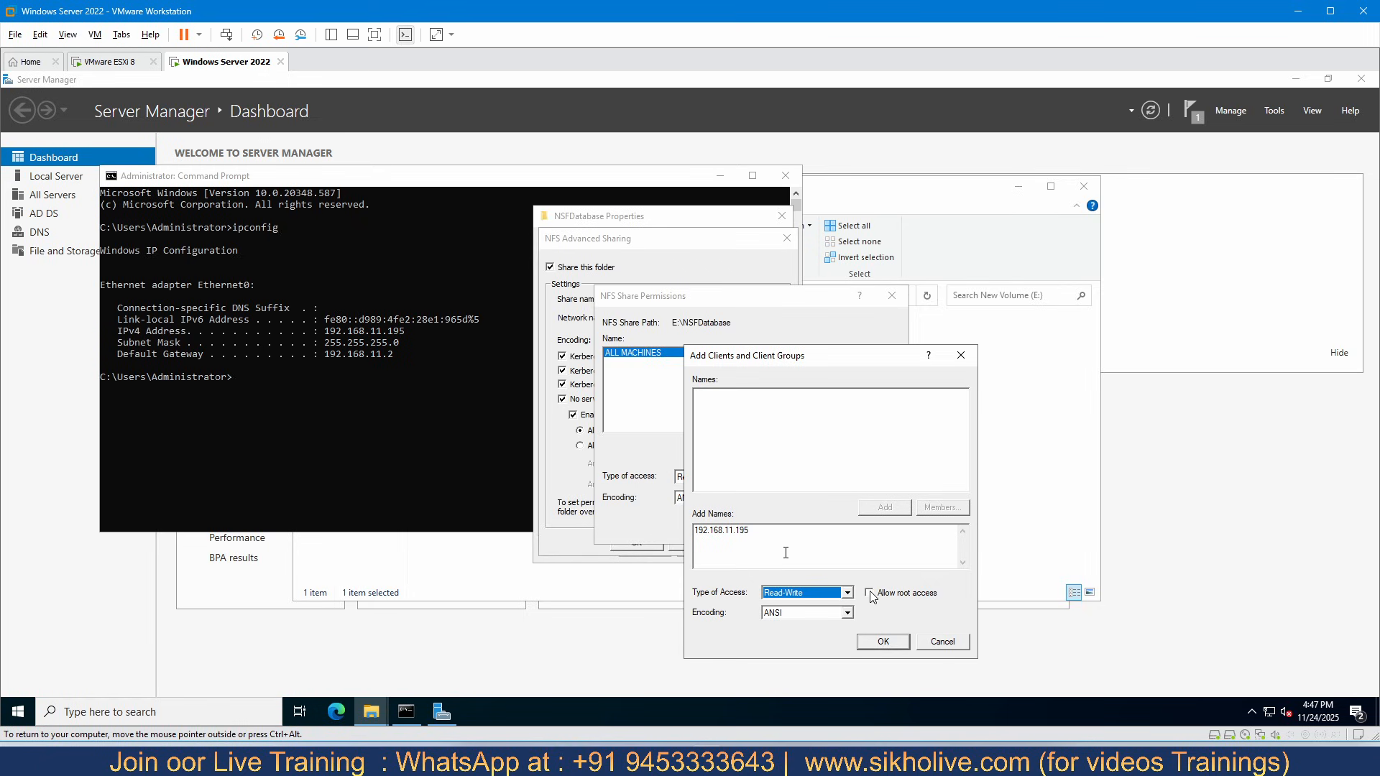
{"action": "left_click", "coordinate": [871, 593]}
{"action": "left_click", "coordinate": [883, 642]}
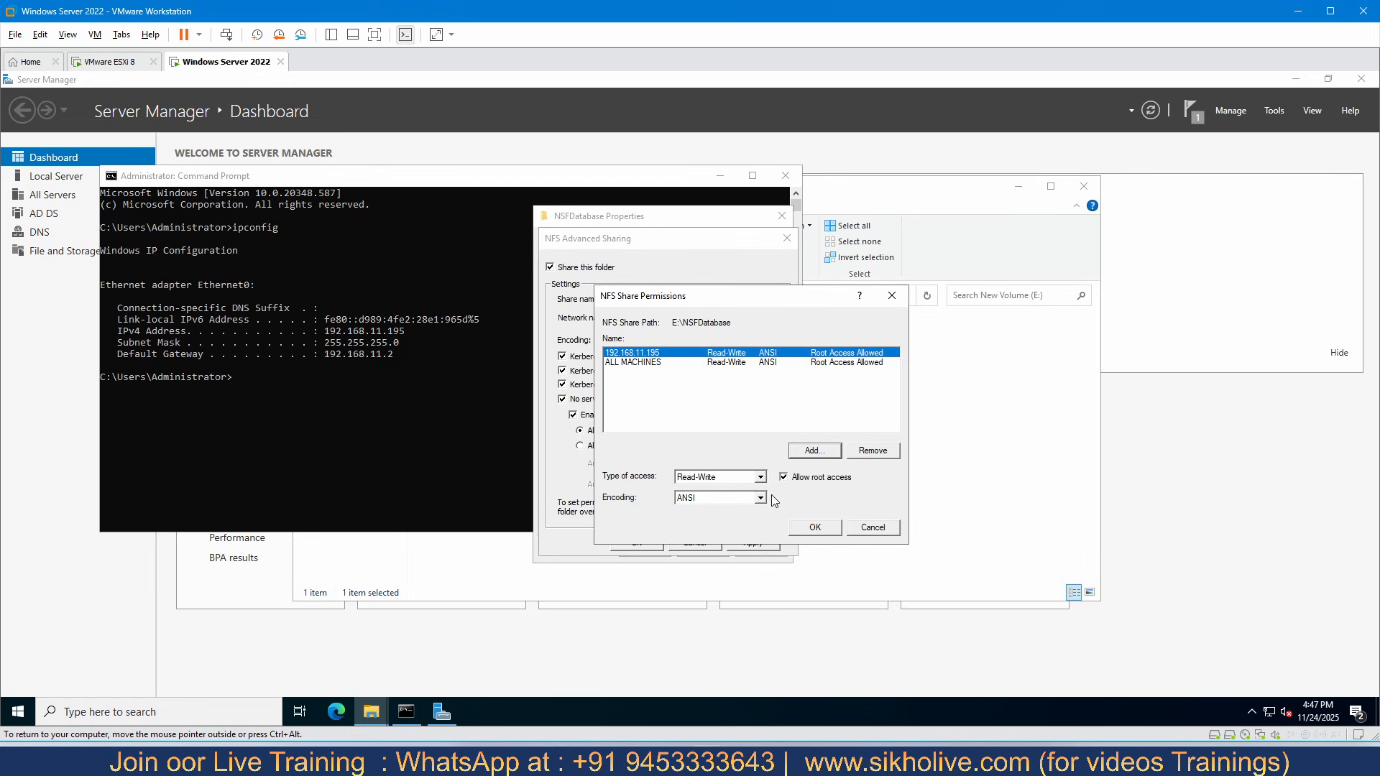
- Accept the share permissions alongside the global permission, apply the NFS sharing settings, check the network path, and close the folder properties
{"action": "left_click", "coordinate": [820, 528]}
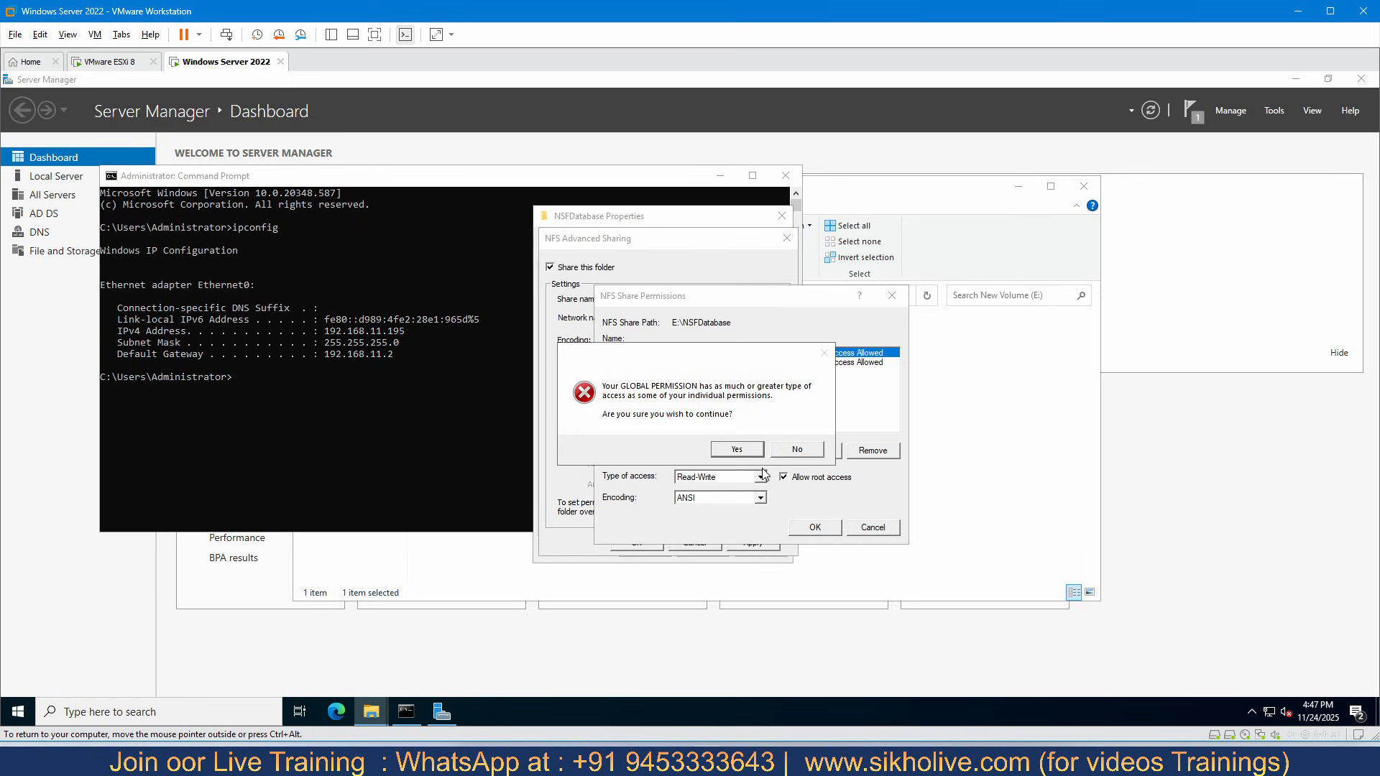
{"action": "left_click", "coordinate": [736, 449]}
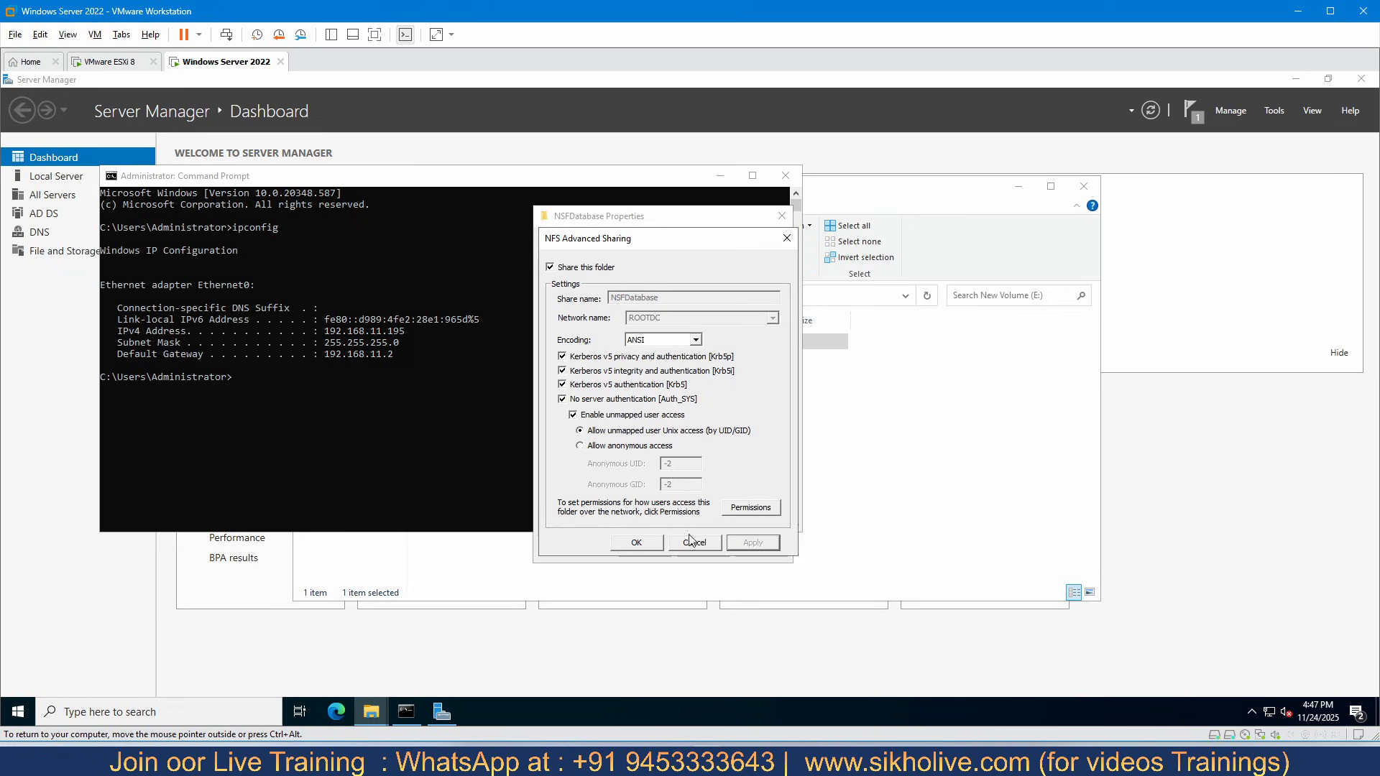
{"action": "left_click", "coordinate": [636, 544]}
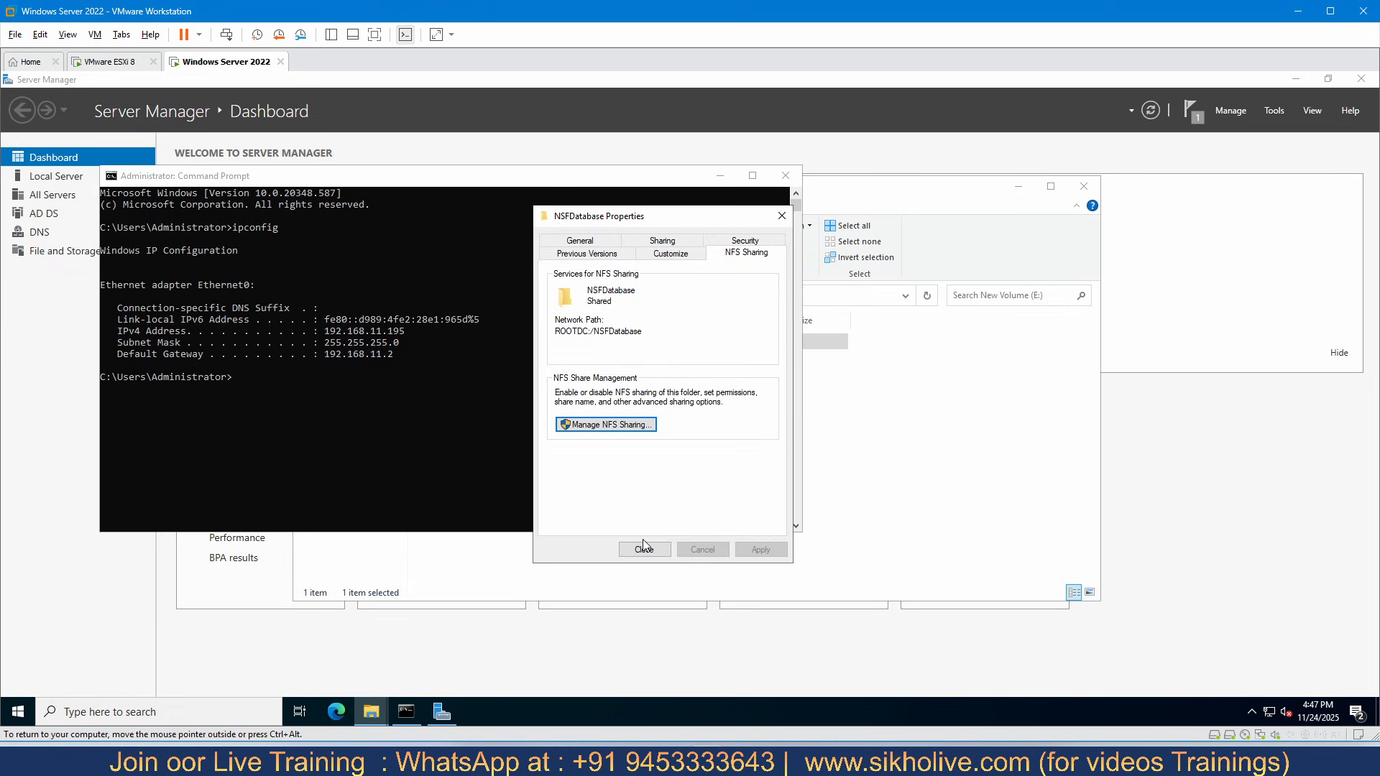
{"action": "left_click_drag", "start_coordinate": [572, 331], "coordinate": [618, 336]}
{"action": "left_click", "coordinate": [580, 332]}
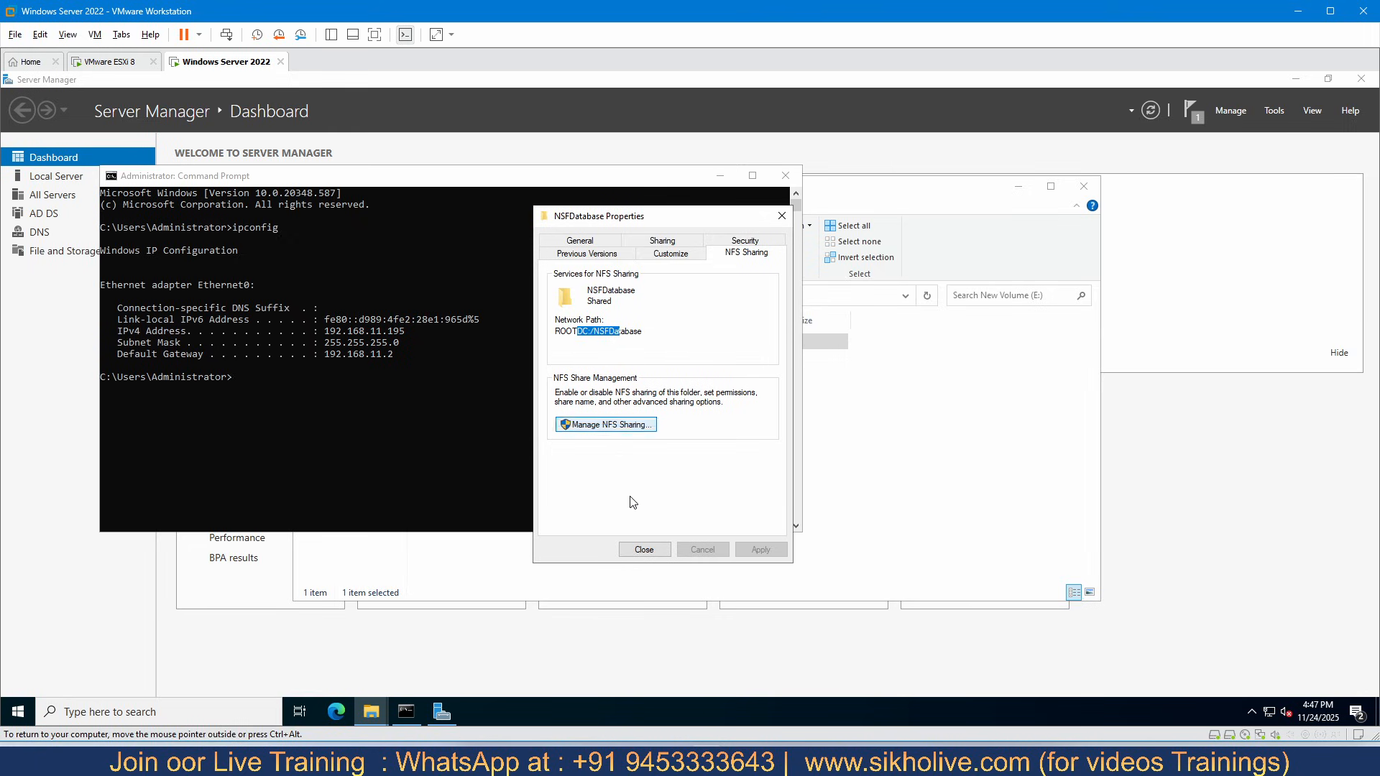
{"action": "left_click", "coordinate": [642, 550]}
- Open the NSFDatabase folder on drive E: and display its full path in the address bar
{"action": "left_click", "coordinate": [832, 404]}
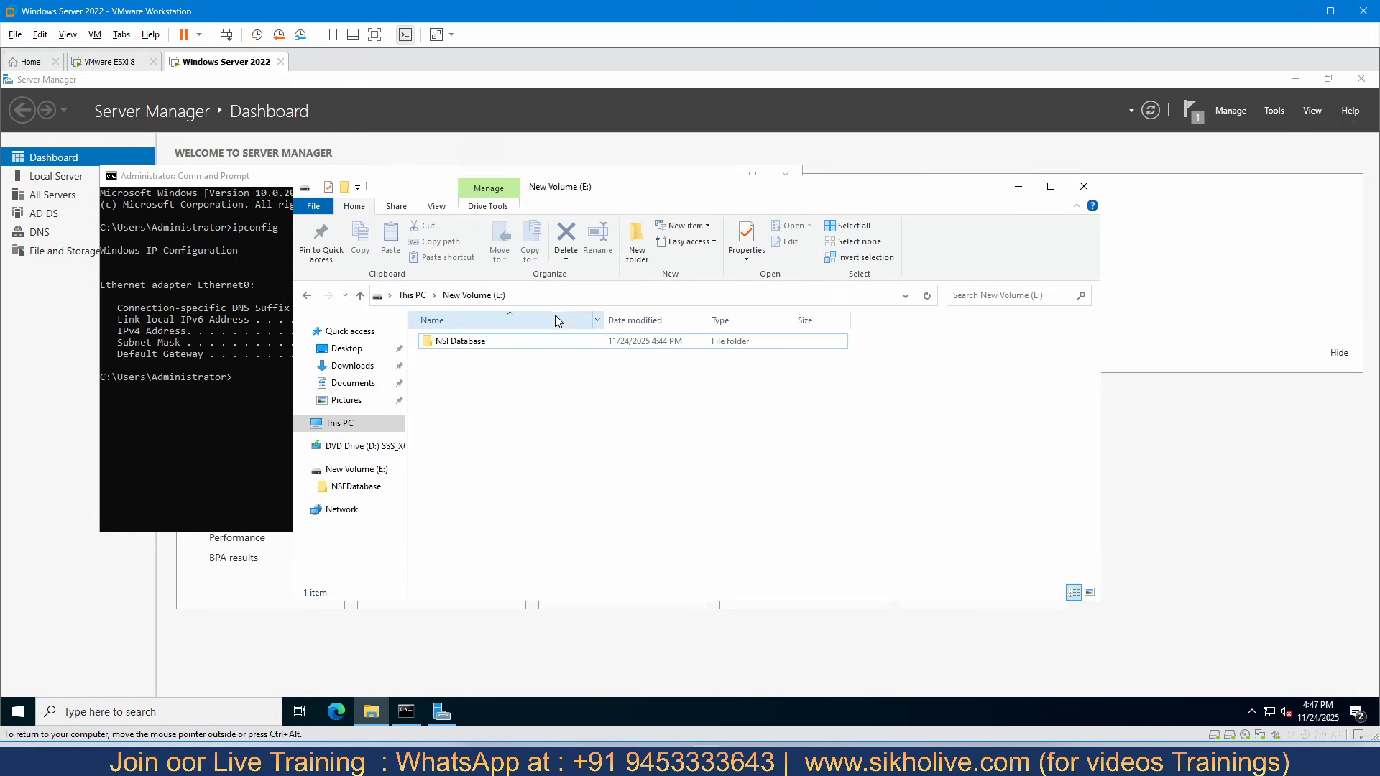
{"action": "double_click", "coordinate": [463, 342]}
{"action": "left_click", "coordinate": [594, 301]}
{"action": "left_click_drag", "start_coordinate": [377, 295], "coordinate": [496, 298]}
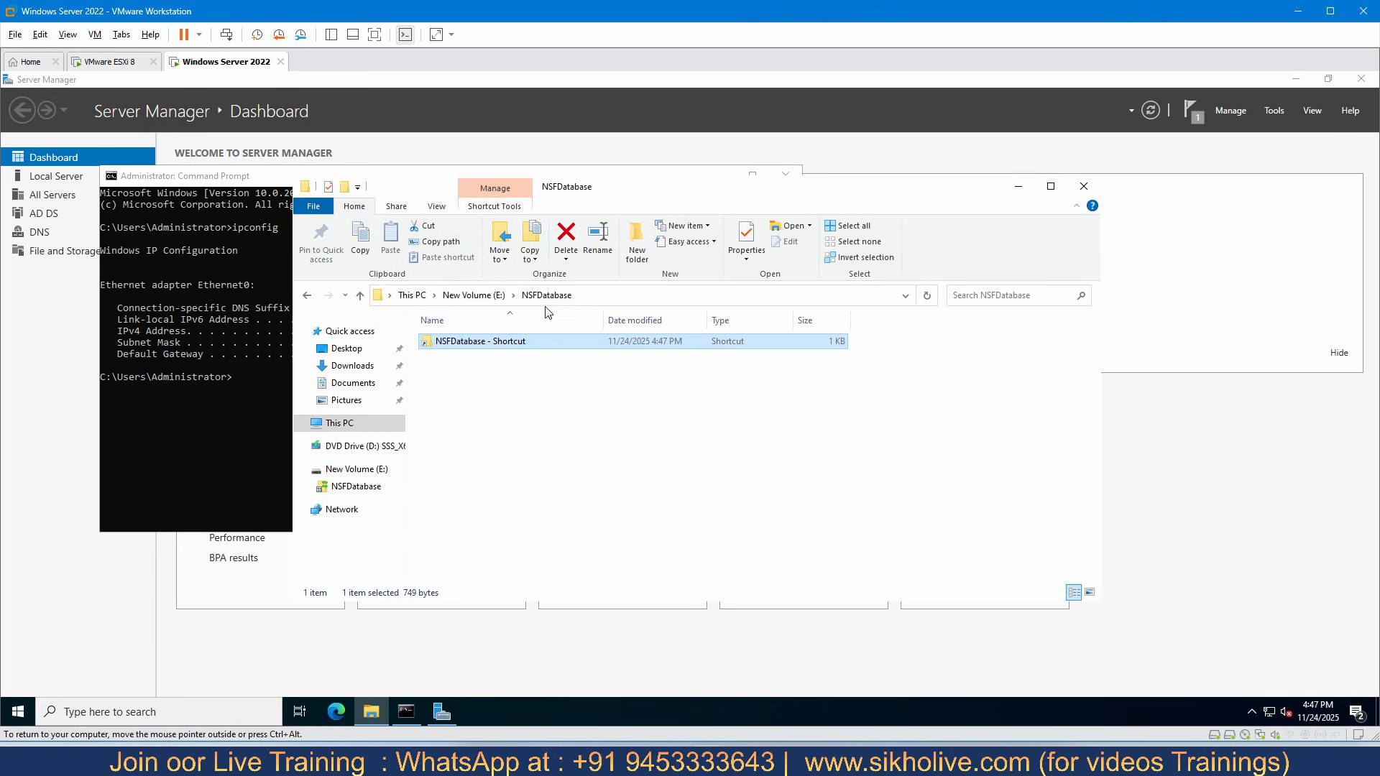
{"action": "left_click", "coordinate": [584, 295]}
{"action": "left_click", "coordinate": [478, 295]}
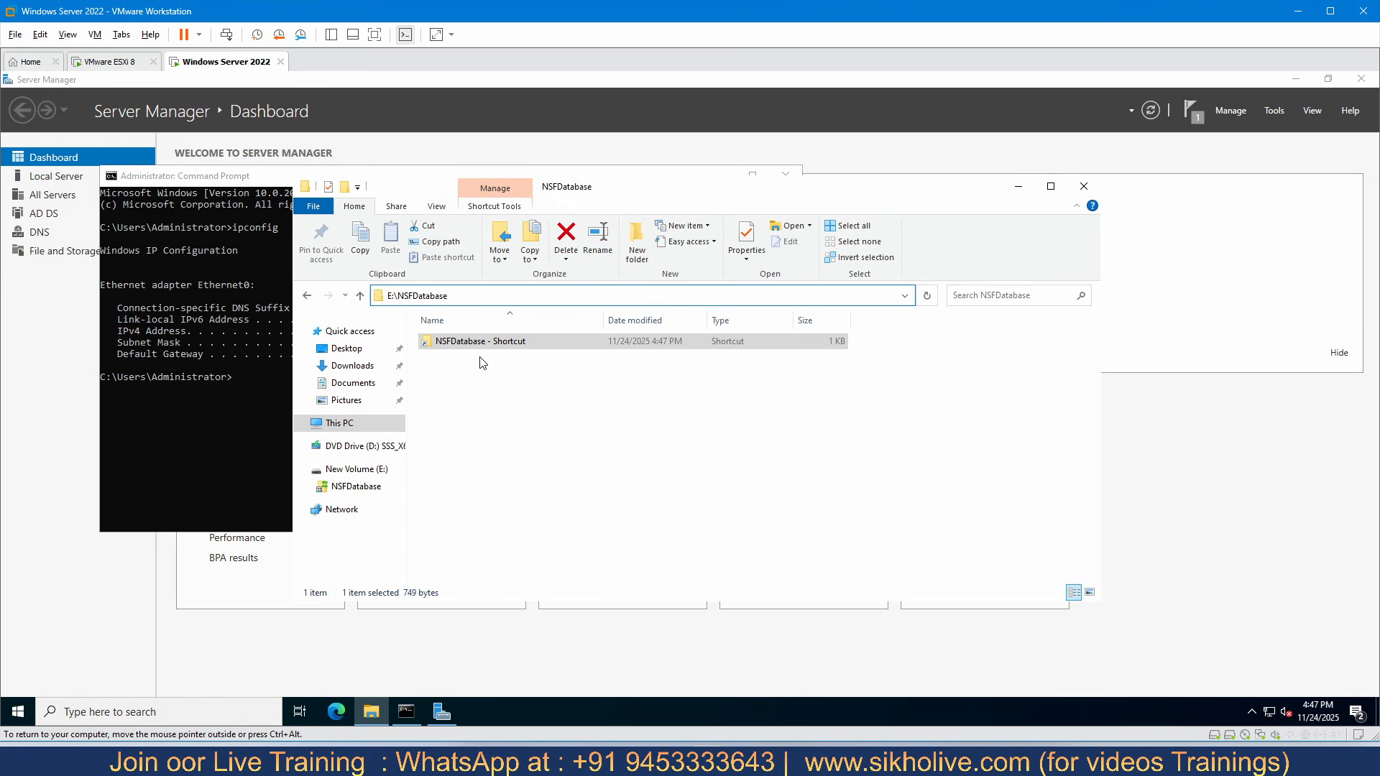
{"action": "left_click", "coordinate": [491, 380]}
- Return to New Volume (E:) through This PC and select the NSFDatabase folder
{"action": "left_click", "coordinate": [354, 433]}
{"action": "double_click", "coordinate": [853, 492]}
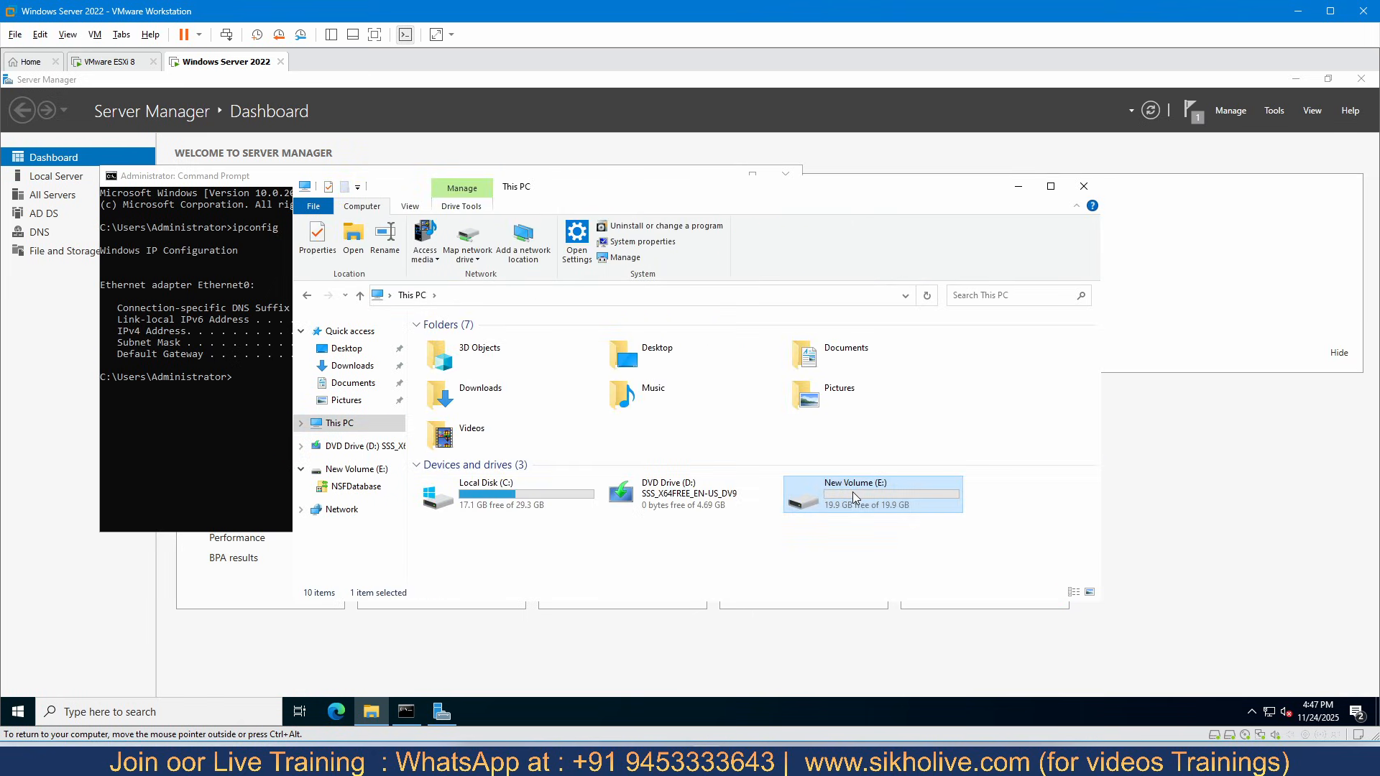
{"action": "left_click", "coordinate": [463, 349]}
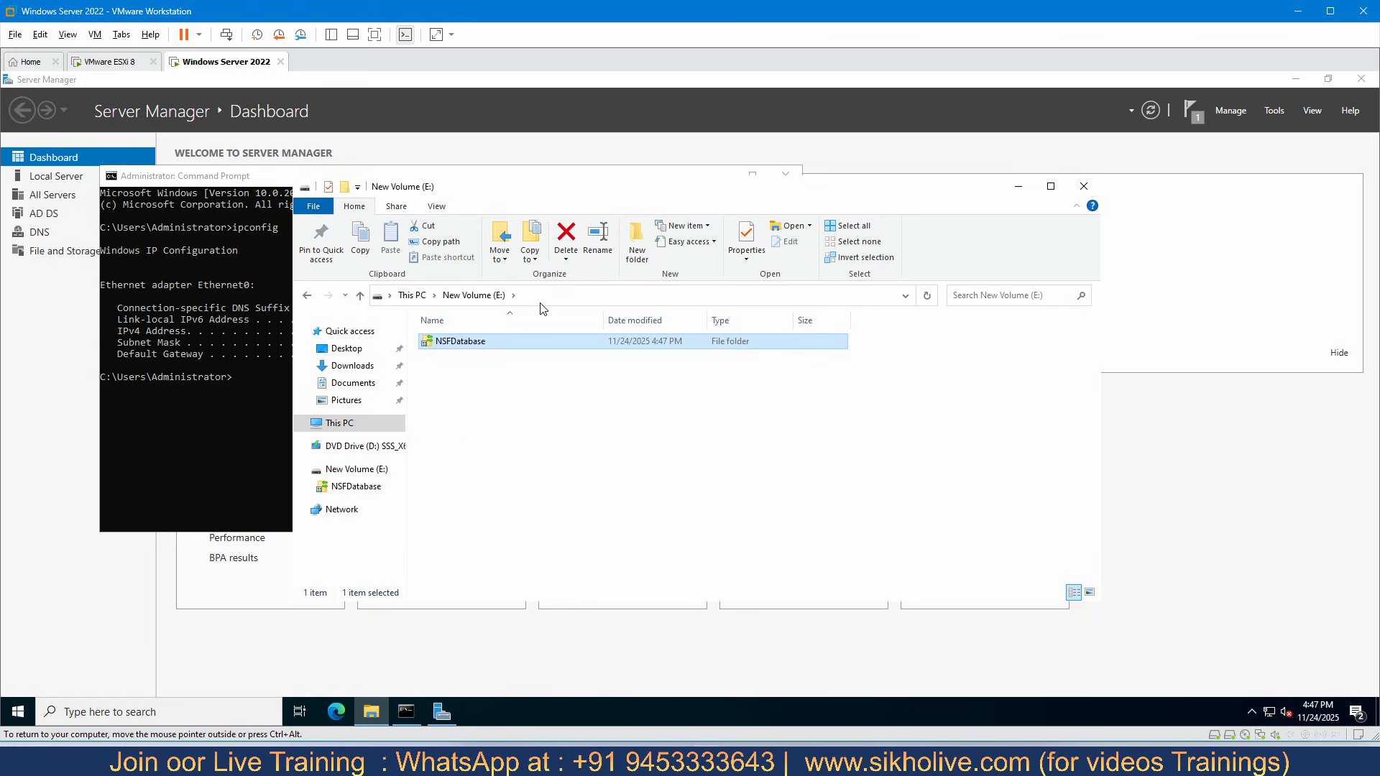
- Open the NSFDatabase folder on drive E: and rename the shortcut inside it to NSFDatabase
{"action": "left_click", "coordinate": [552, 302]}
{"action": "double_click", "coordinate": [481, 349]}
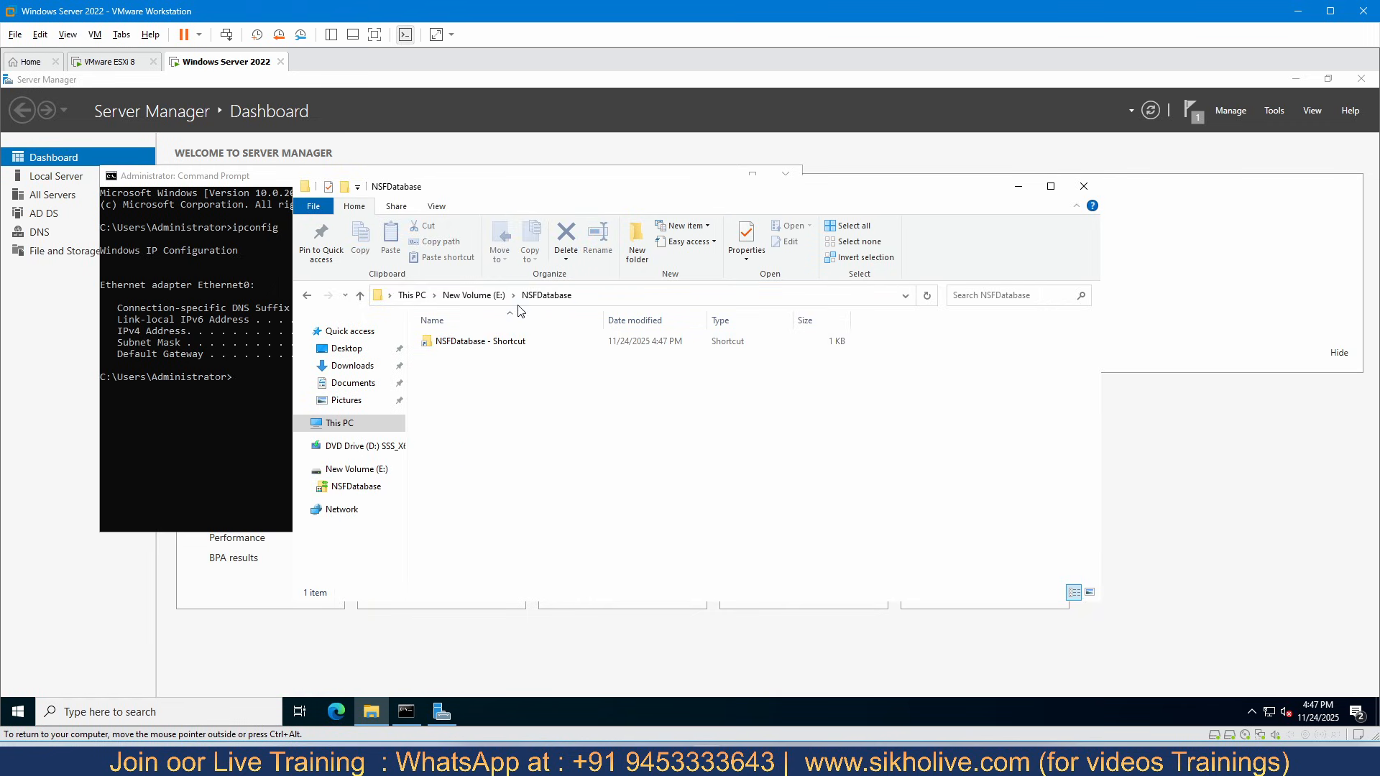
{"action": "left_click", "coordinate": [587, 299]}
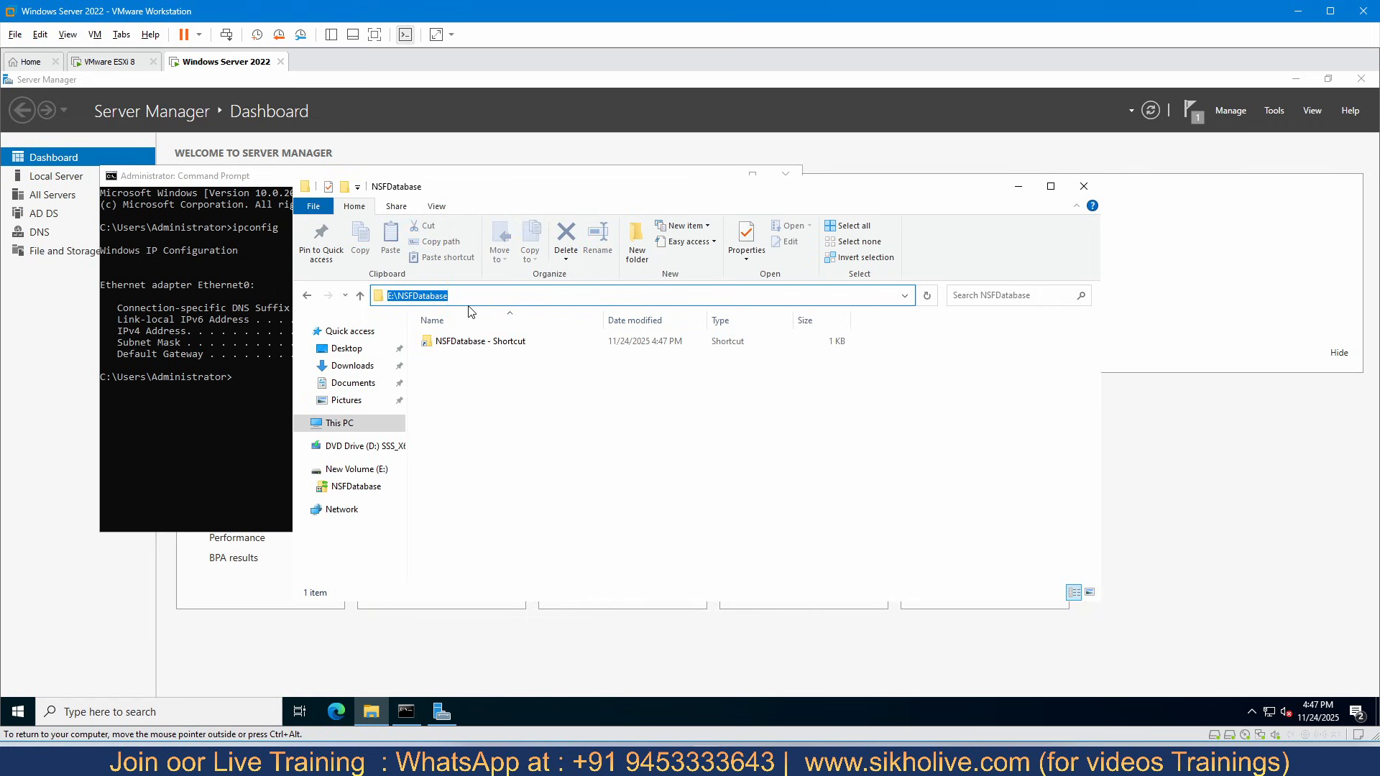
{"action": "left_click", "coordinate": [513, 344]}
{"action": "right_click", "coordinate": [513, 343]}
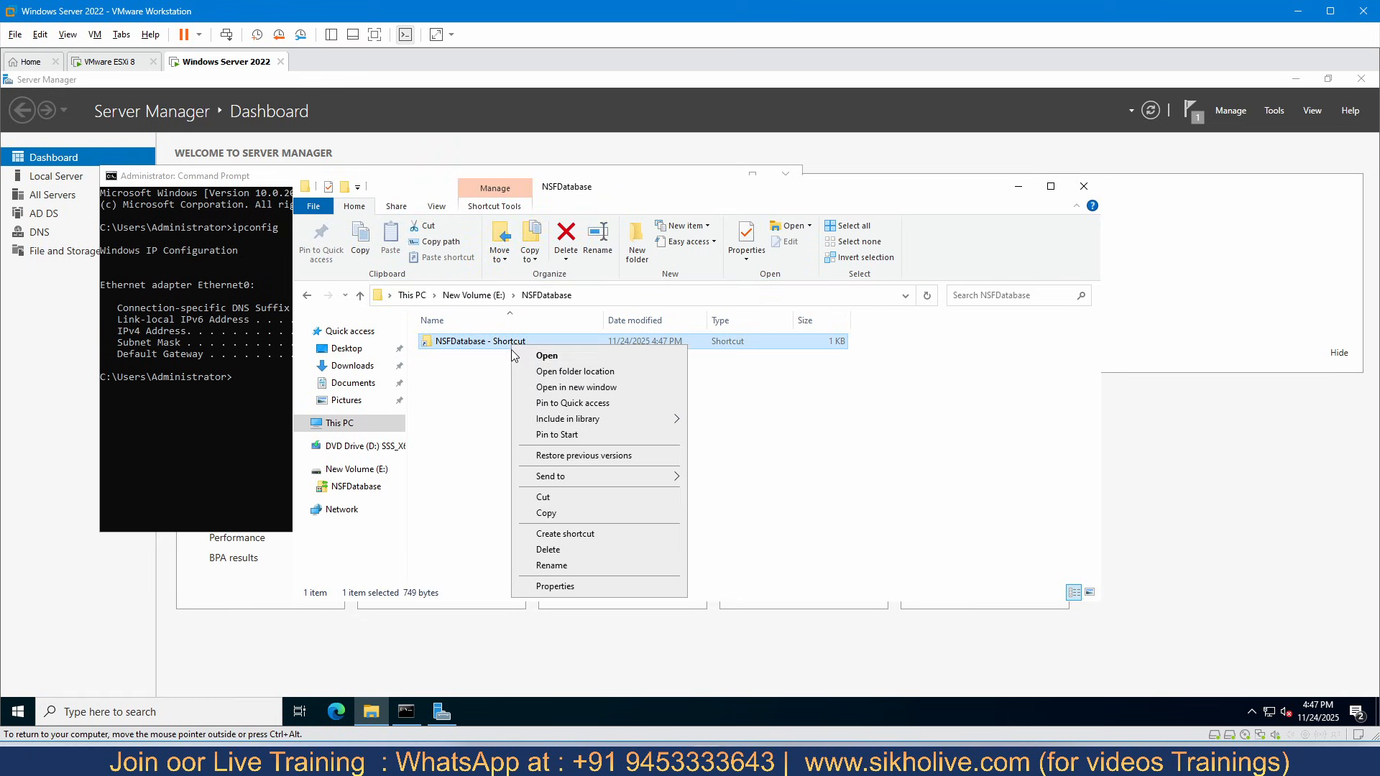
{"action": "left_click", "coordinate": [551, 565]}
{"action": "left_click", "coordinate": [530, 343]}
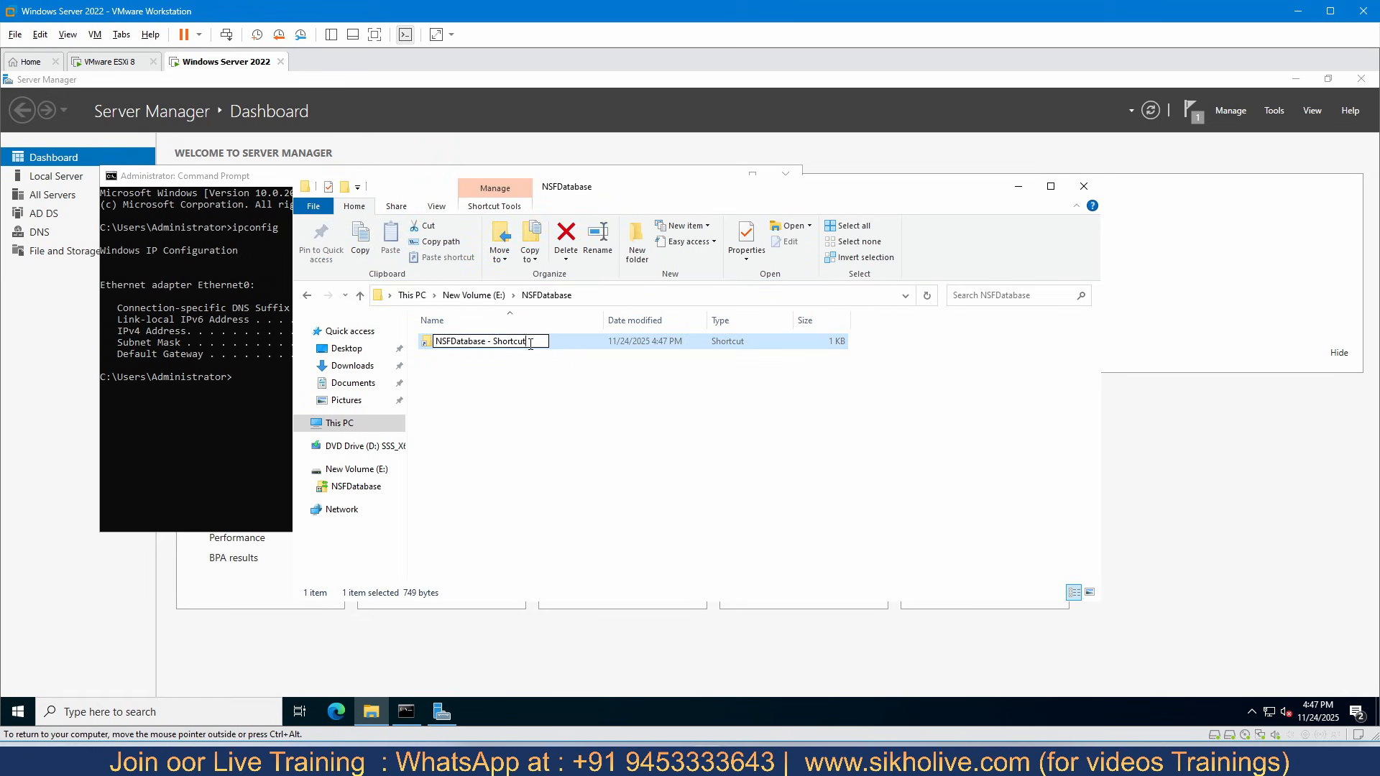
{"action": "key", "text": "BackSpace"}
{"action": "key", "text": "BackSpace"}
{"action": "key", "text": "BackSpace"}
{"action": "key", "text": "BackSpace"}
{"action": "key", "text": "BackSpace"}
{"action": "key", "text": "BackSpace"}
{"action": "key", "text": "BackSpace"}
{"action": "key", "text": "BackSpace"}
{"action": "key", "text": "BackSpace"}
{"action": "key", "text": "BackSpace"}
{"action": "key", "text": "BackSpace"}
{"action": "key", "text": "Return"}
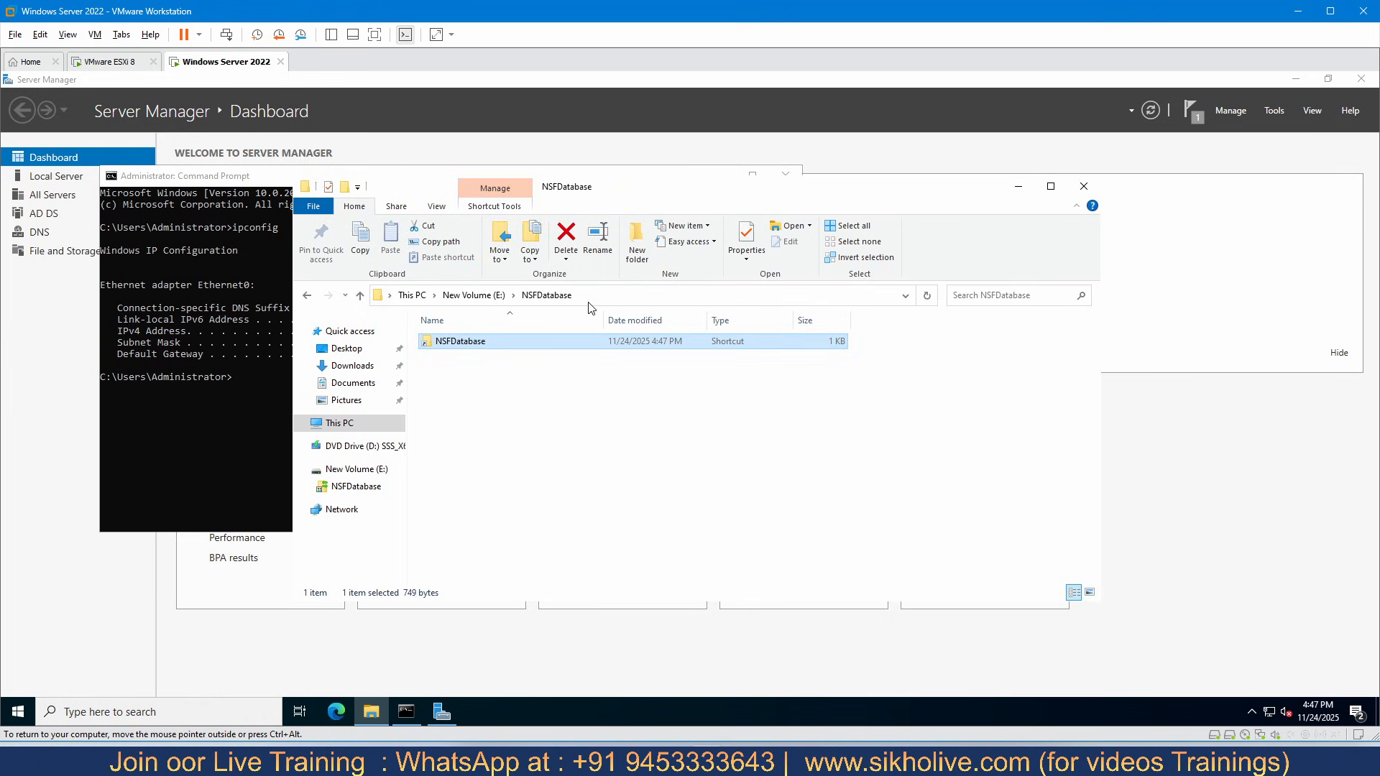
- Select the NSFDatabase folder's full path, E:\NSFDatabase, and close File Explorer and the Command Prompt
{"action": "left_click", "coordinate": [511, 352]}
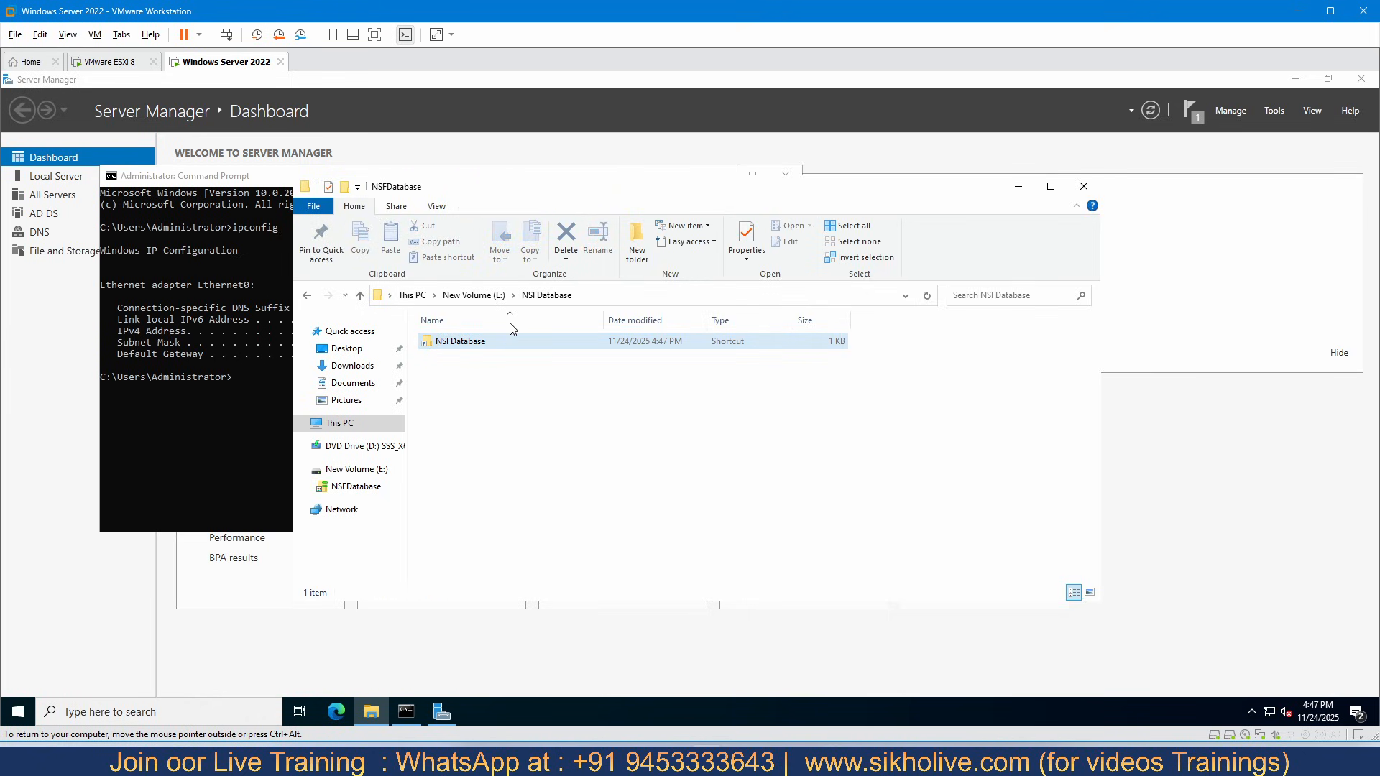
{"action": "left_click", "coordinate": [590, 298]}
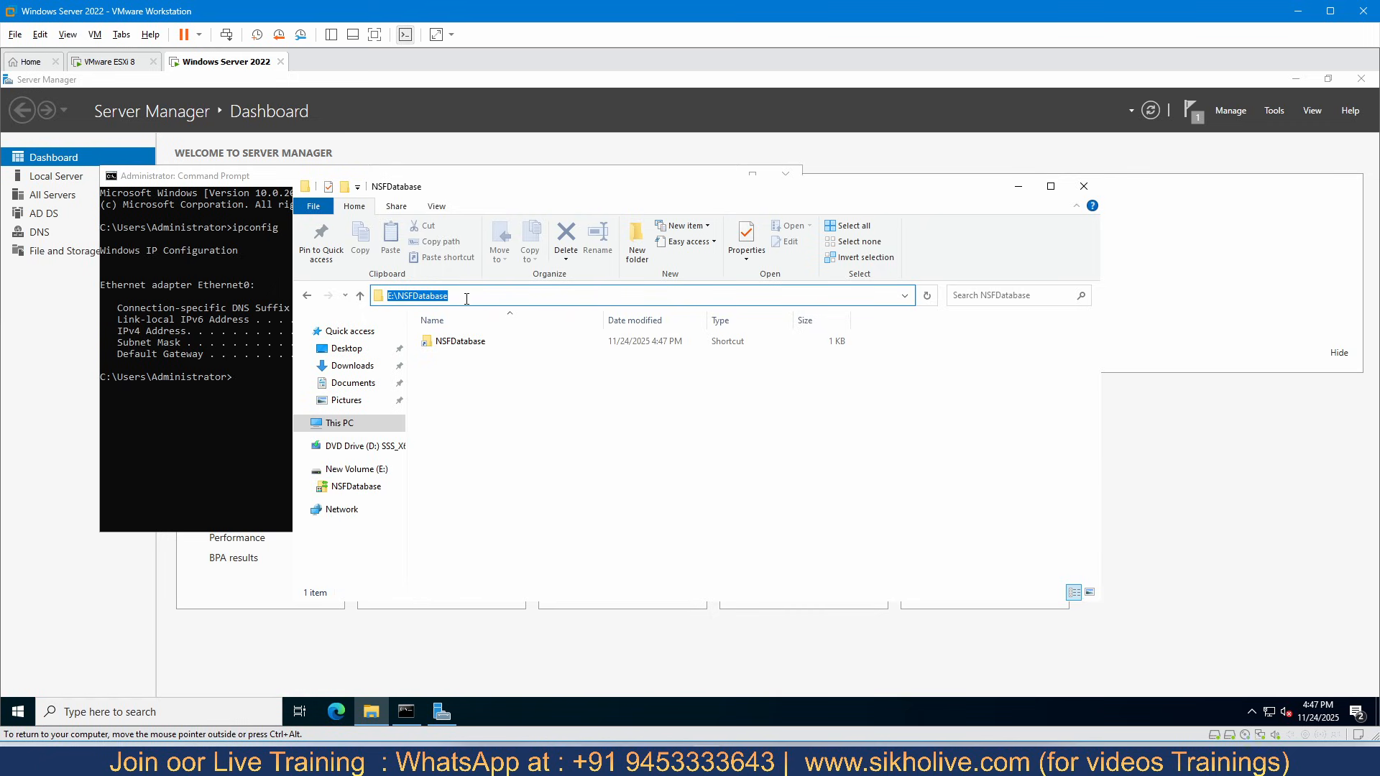
{"action": "left_click", "coordinate": [466, 299]}
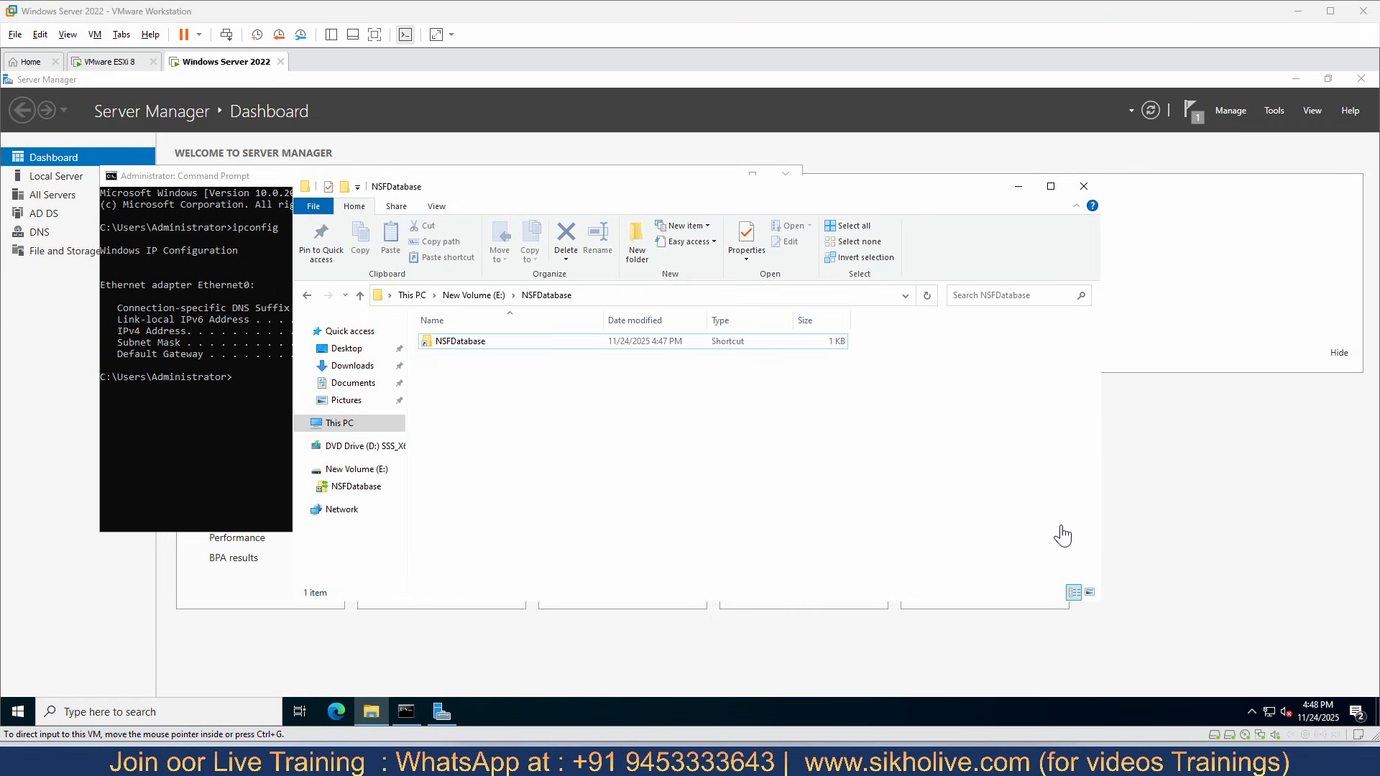
{"action": "left_click", "coordinate": [694, 380]}
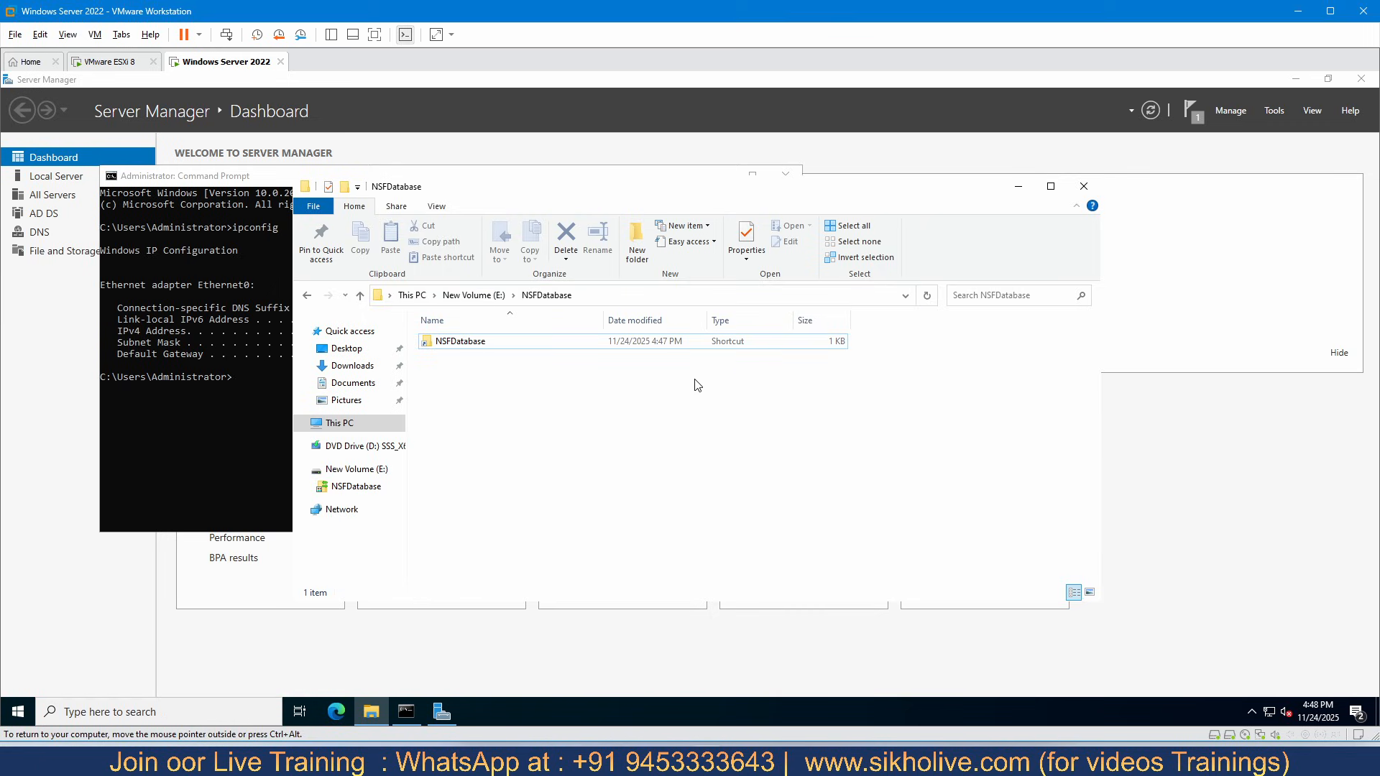
{"action": "left_click", "coordinate": [559, 297]}
{"action": "key", "text": "ctrl+c"}
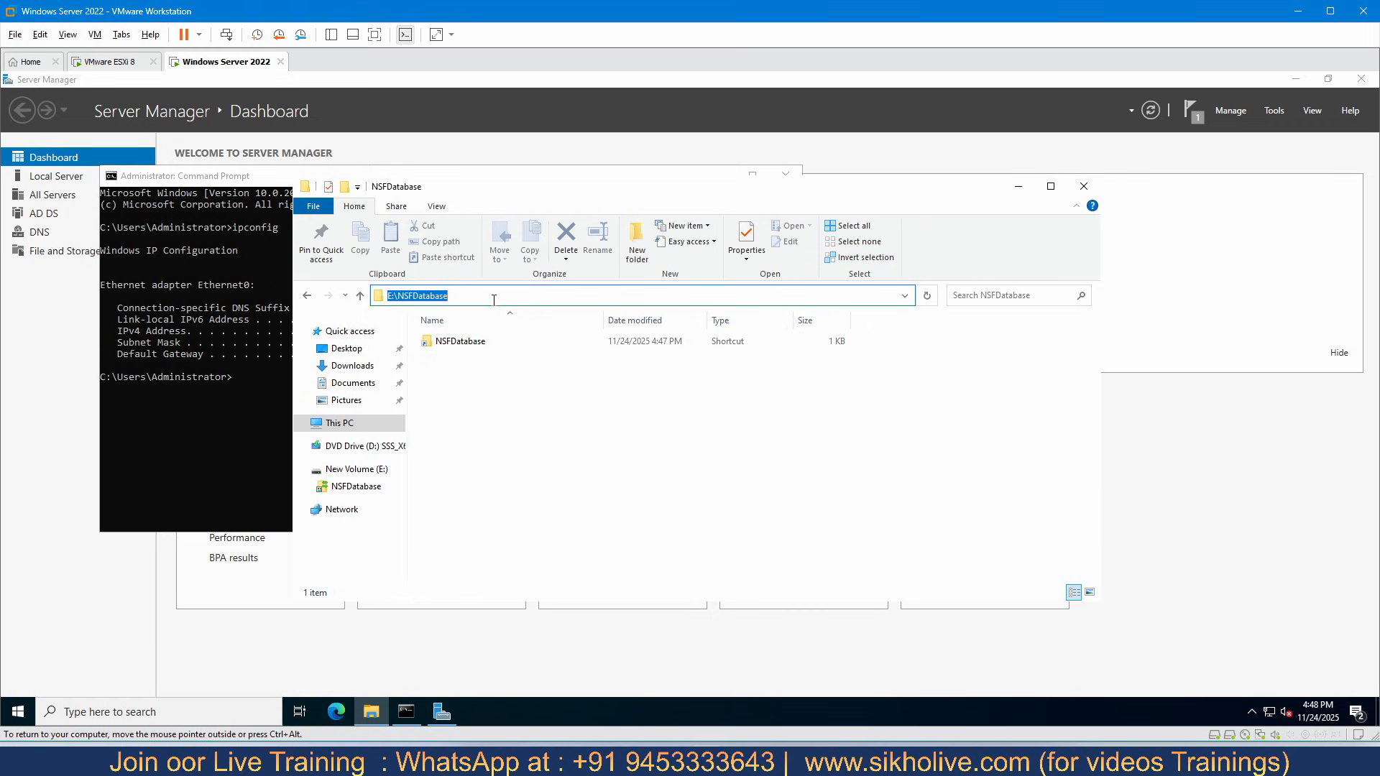
{"action": "left_click", "coordinate": [1083, 186]}
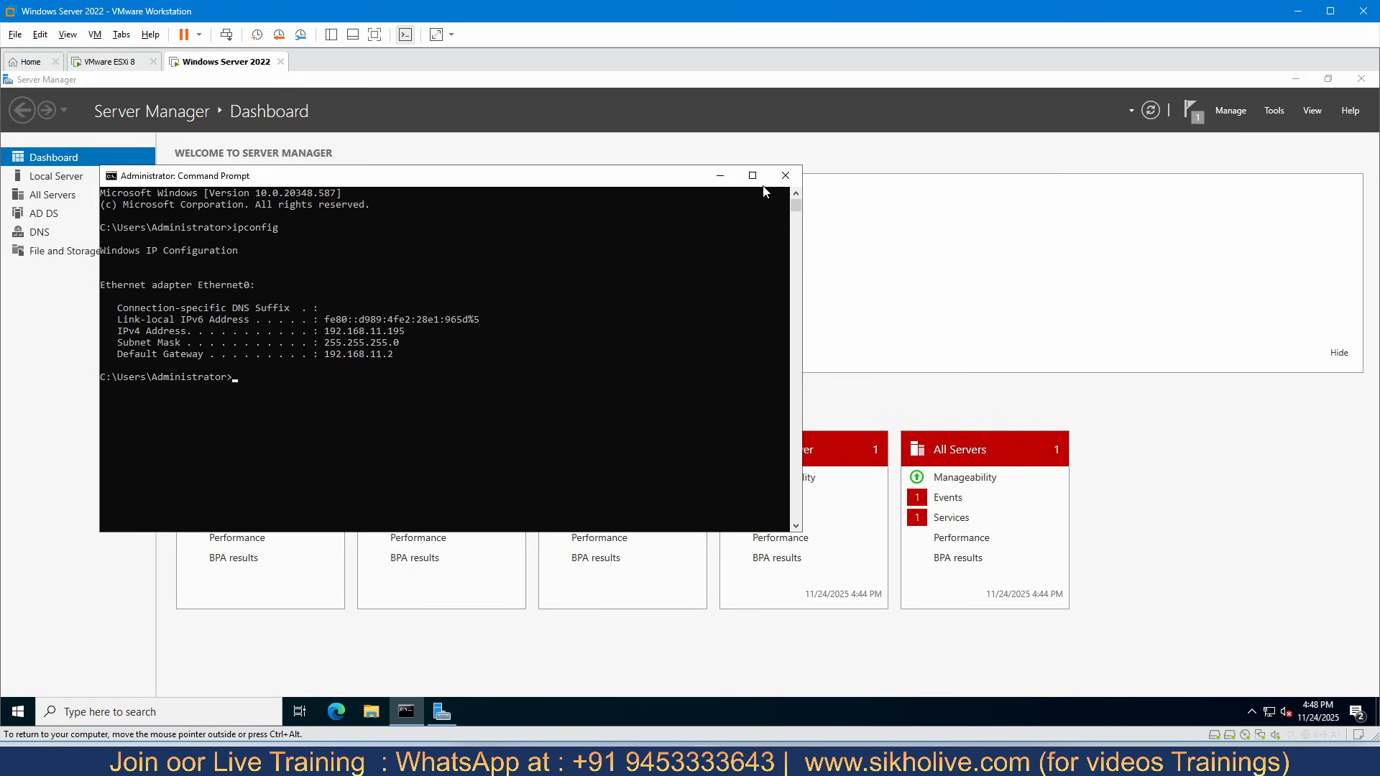
{"action": "left_click", "coordinate": [785, 175]}
- Open the Shares list under File and Storage Services and review the general properties of the NSFDatabase share
{"action": "key", "text": "super+r"}
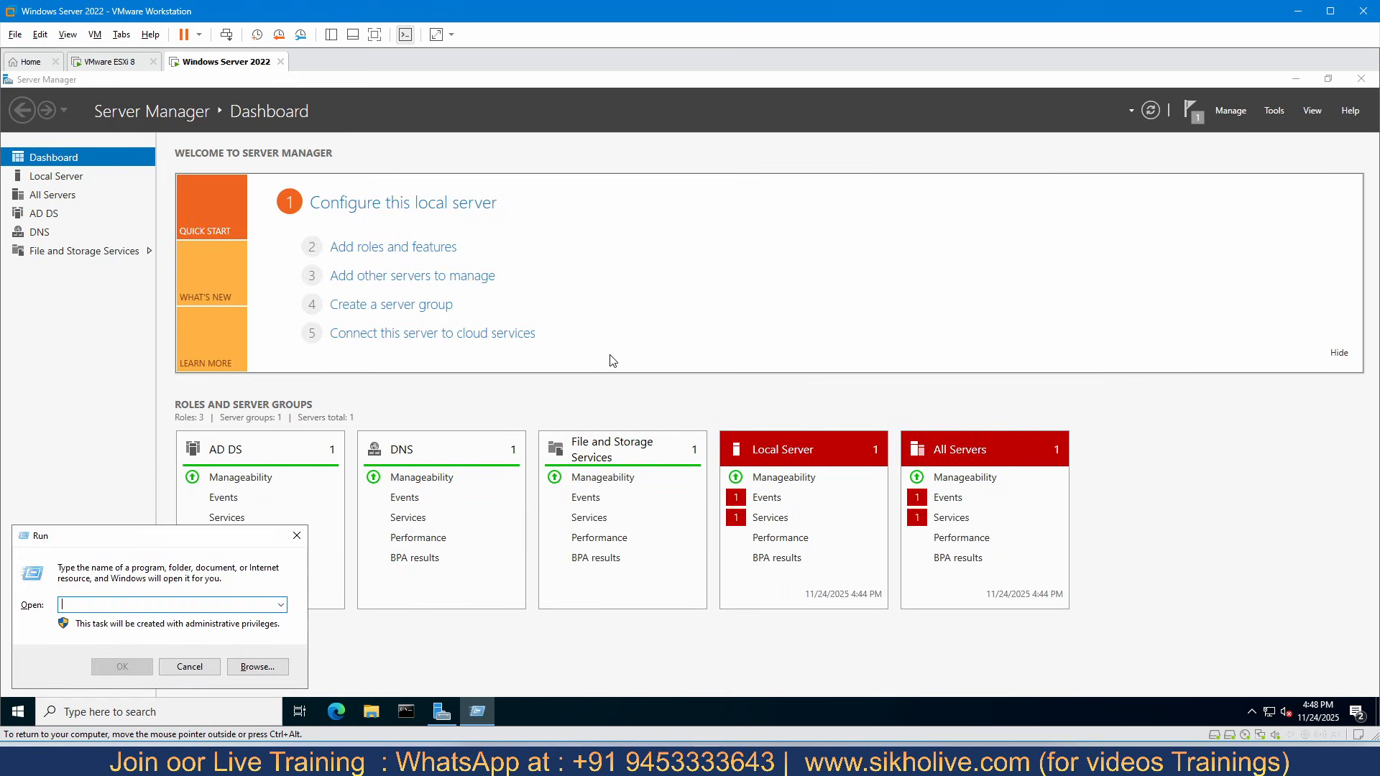
{"action": "key", "text": "Return"}
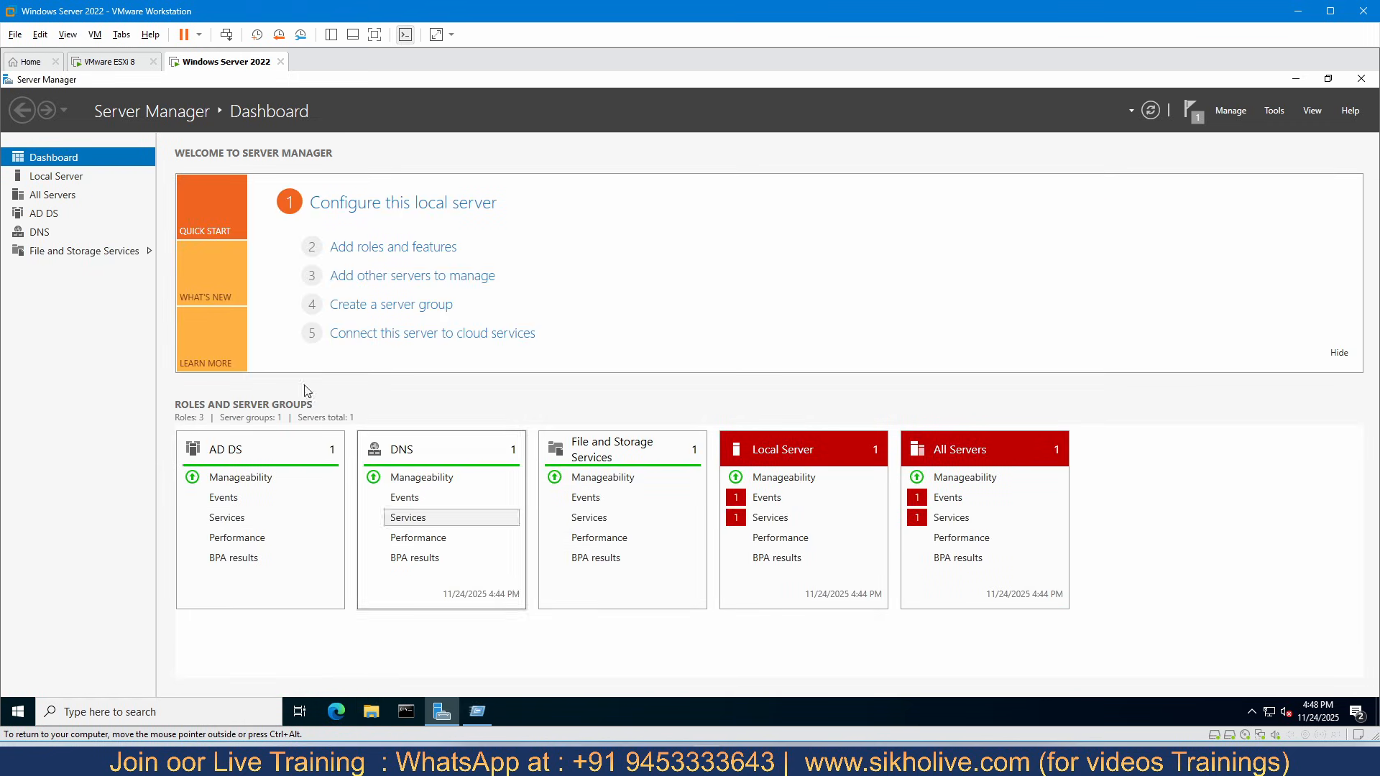
{"action": "left_click", "coordinate": [51, 251]}
{"action": "left_click", "coordinate": [75, 238]}
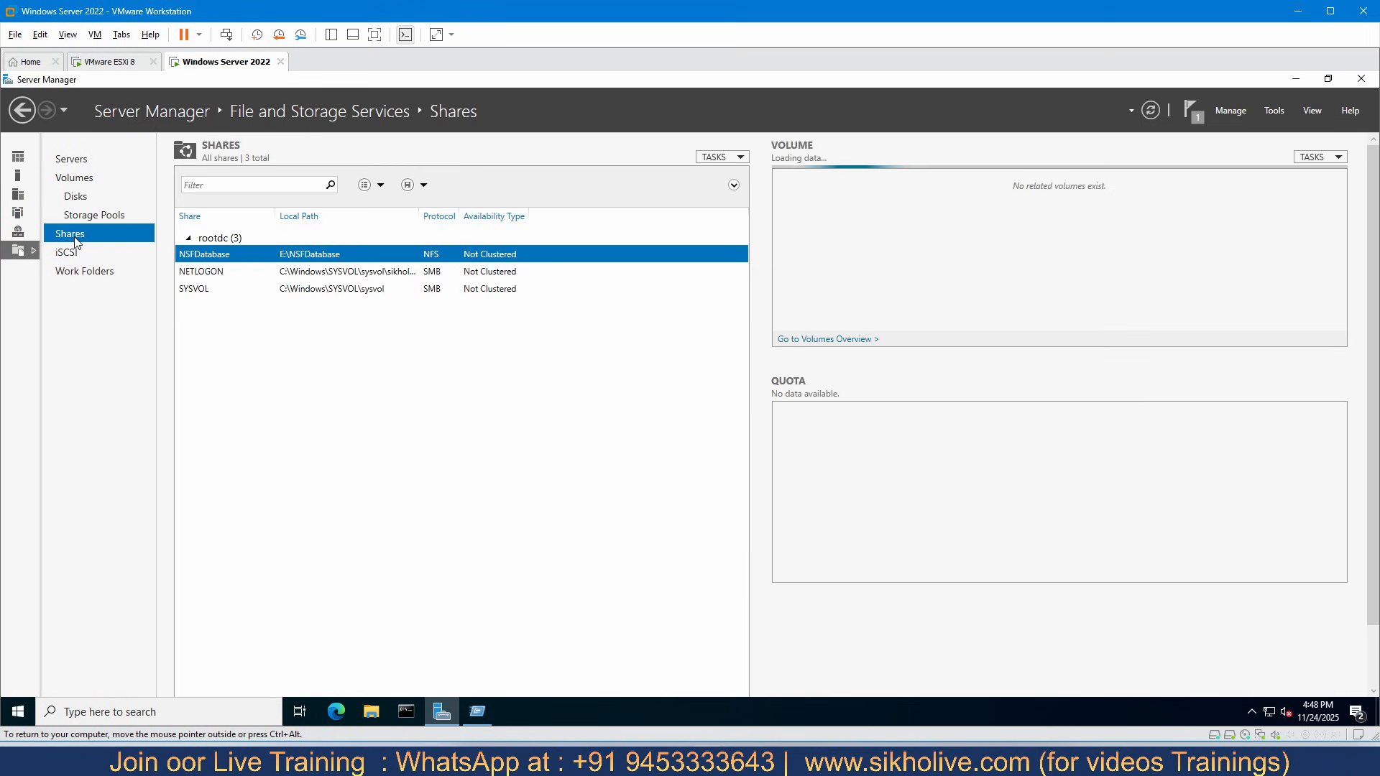
{"action": "right_click", "coordinate": [322, 258]}
{"action": "left_click", "coordinate": [358, 282]}
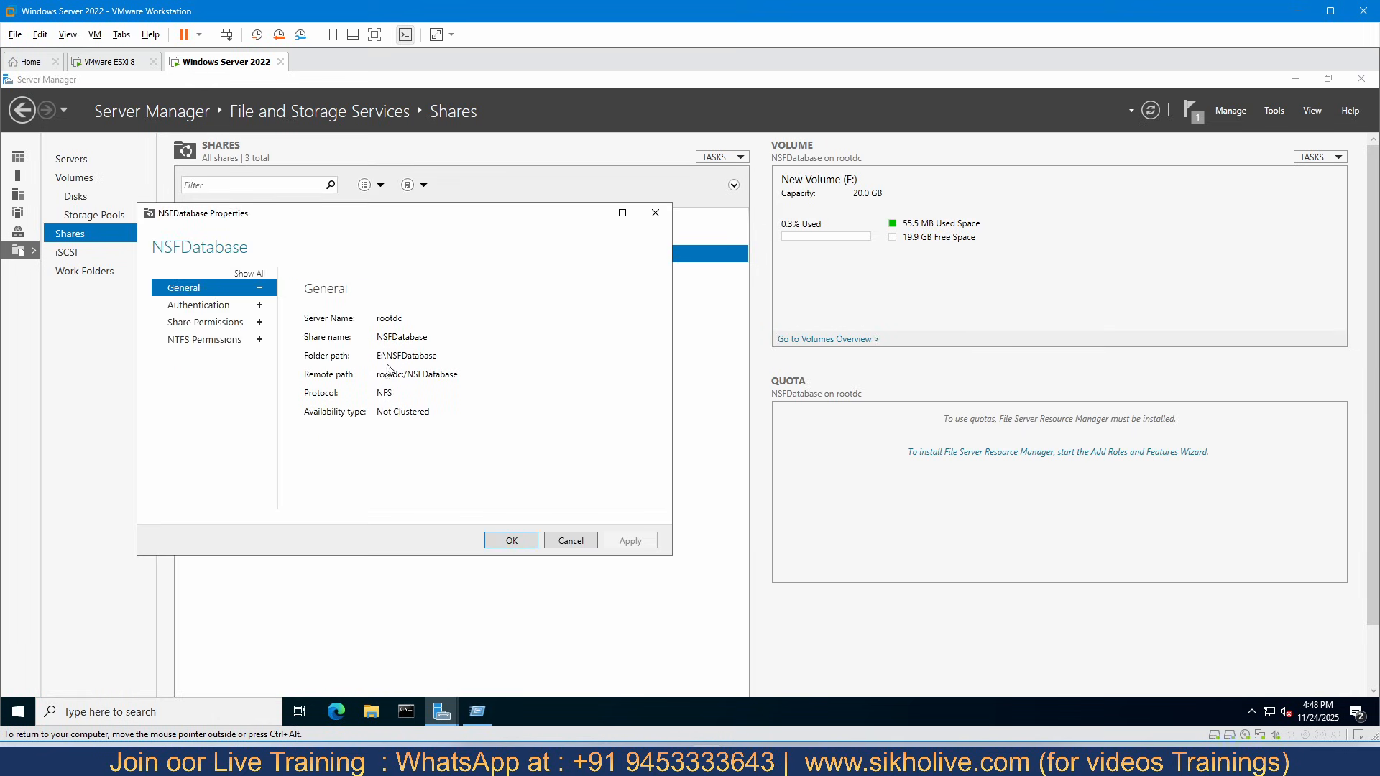
{"action": "left_click", "coordinate": [569, 544]}
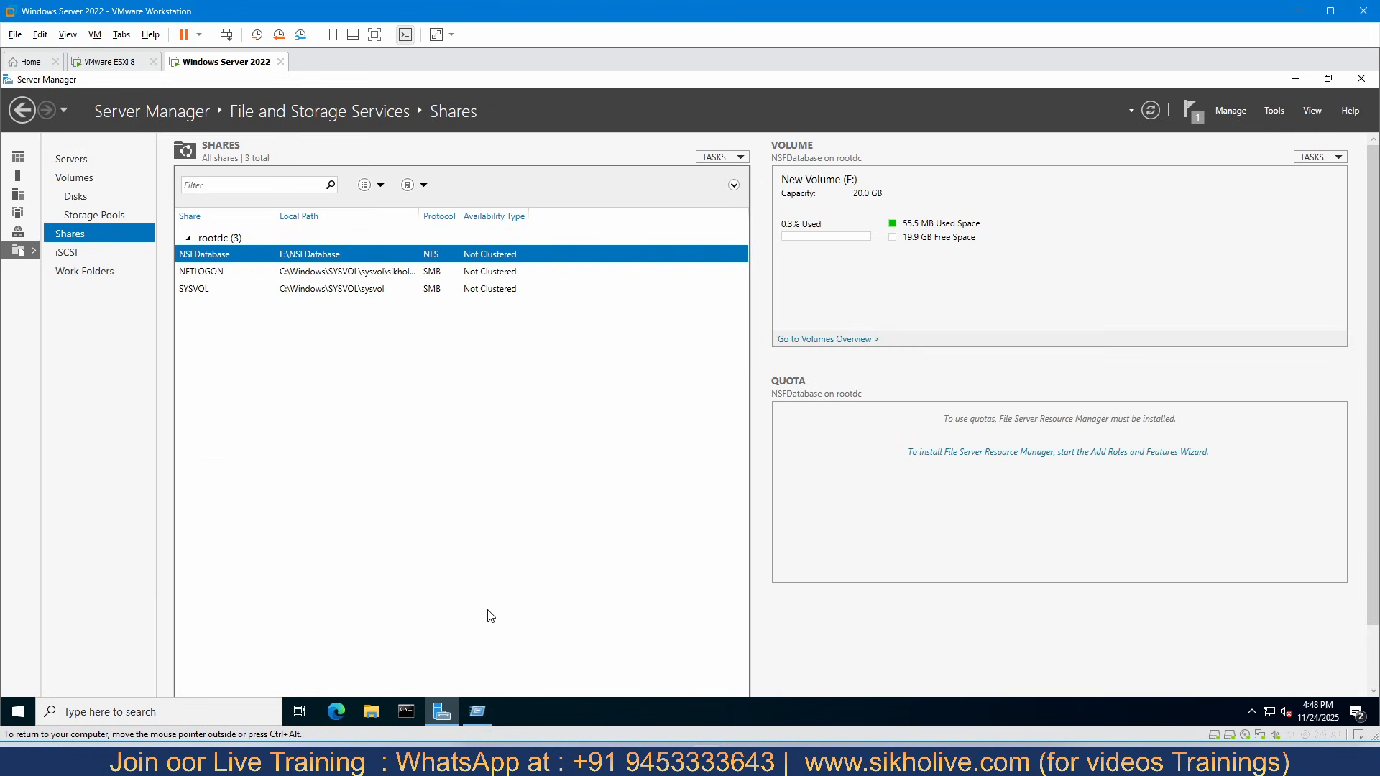
- Switch to the ESXi Host Client, cancel the pending New datastore wizard, and reload the Storage page
{"action": "left_click", "coordinate": [101, 62]}
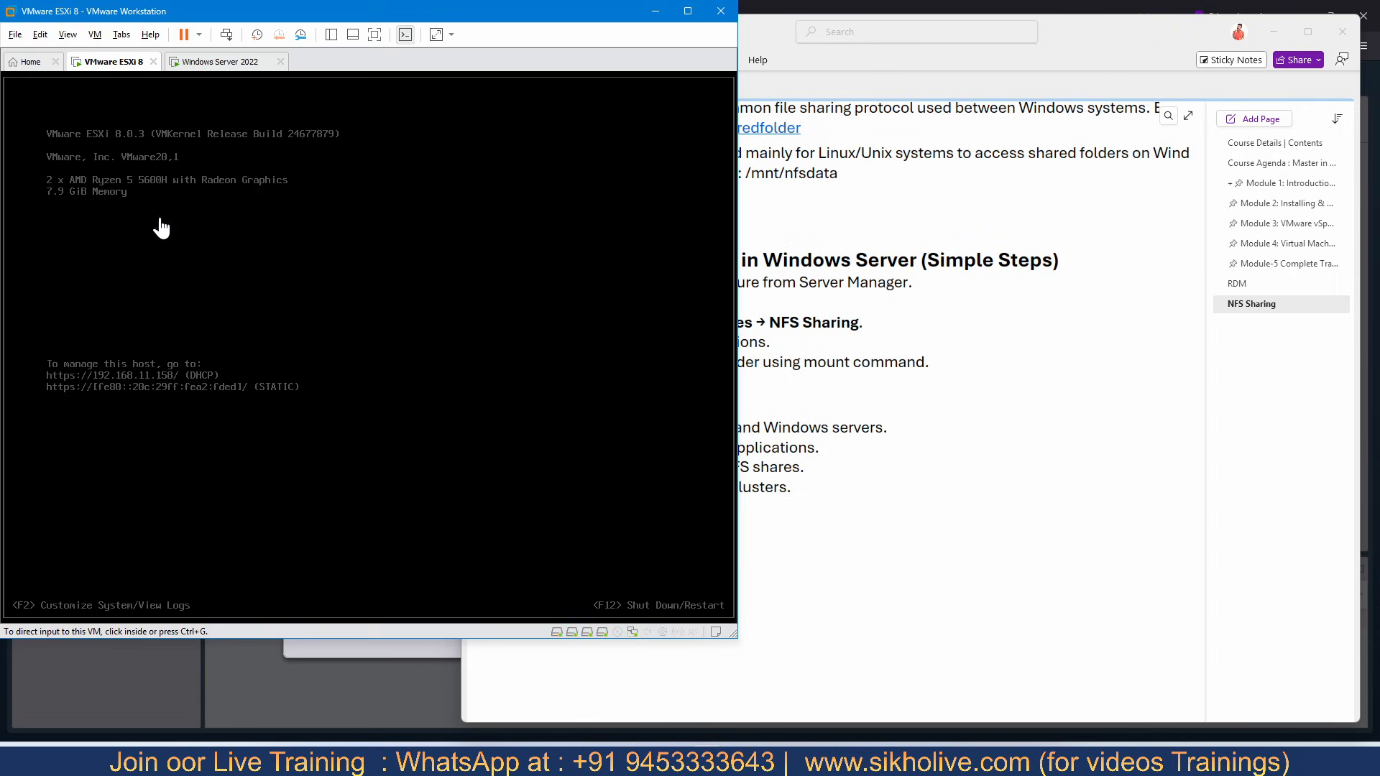
{"action": "left_click", "coordinate": [215, 62]}
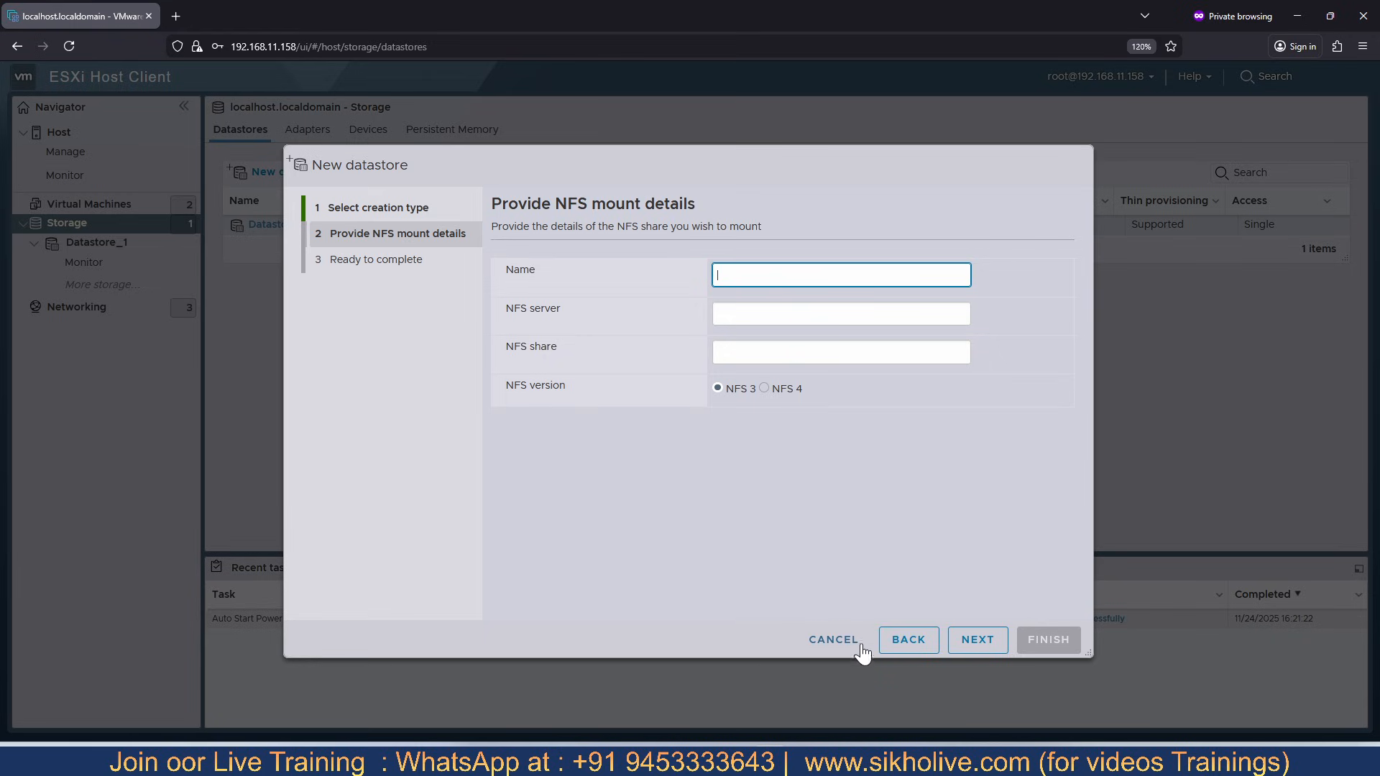
{"action": "left_click", "coordinate": [836, 640]}
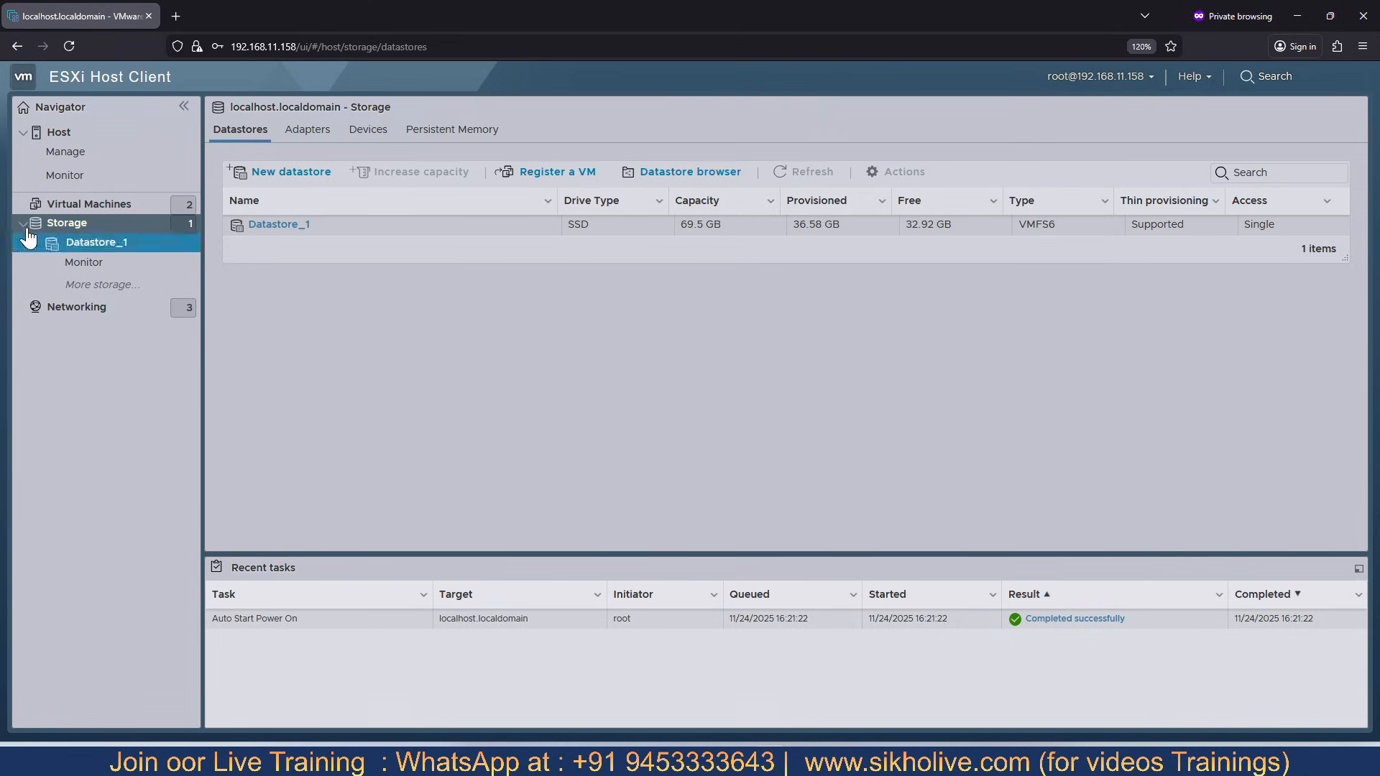
{"action": "left_click", "coordinate": [69, 46]}
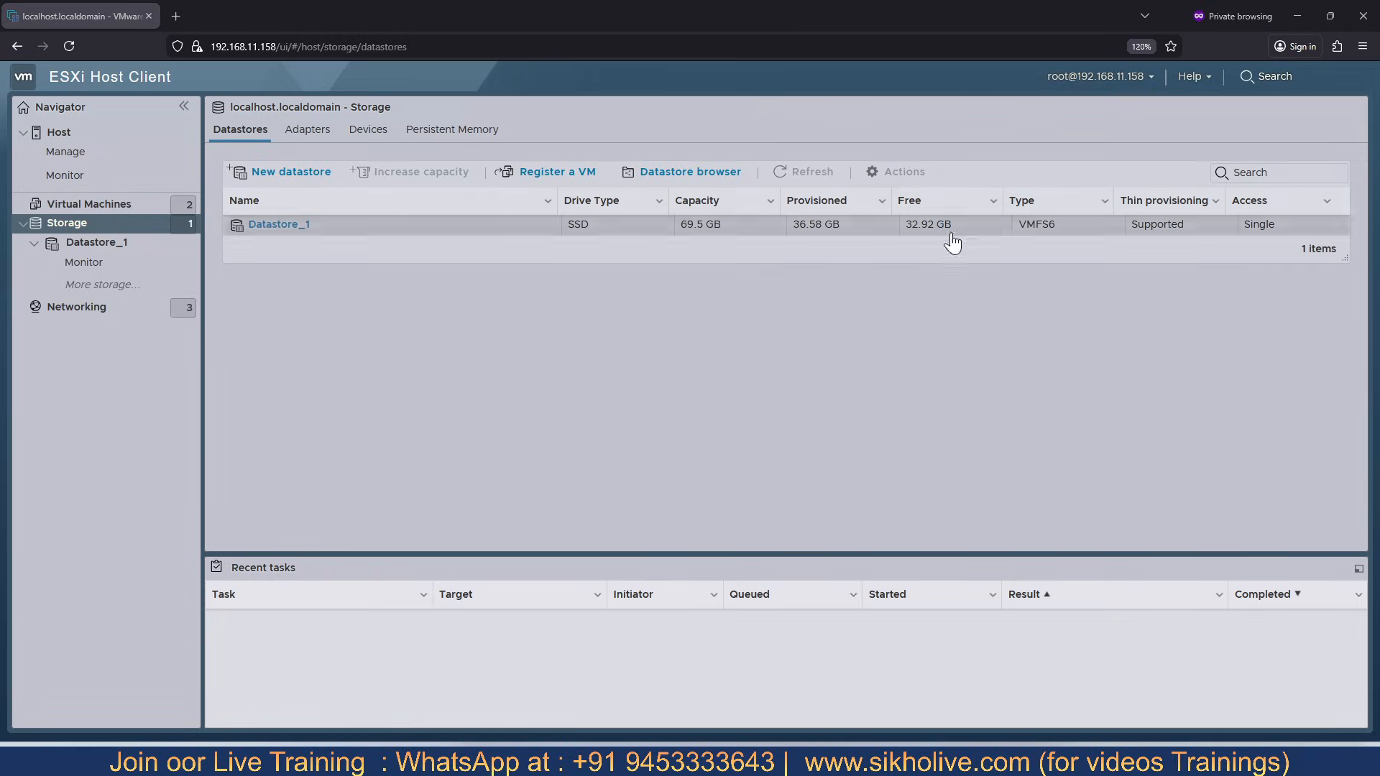
{"action": "left_click", "coordinate": [70, 226]}
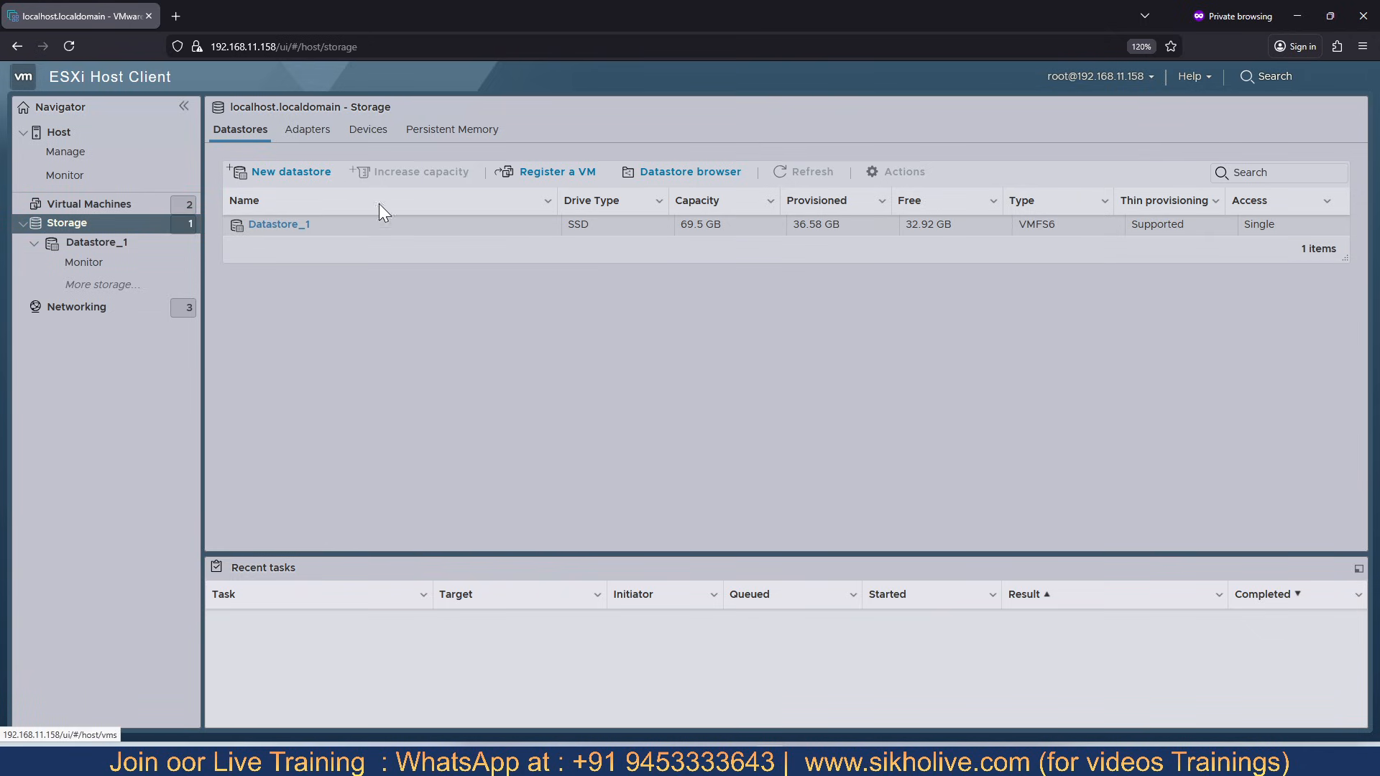
- Start a new datastore using the Mount NFS datastore creation type and proceed to the mount details
{"action": "left_click", "coordinate": [307, 176]}
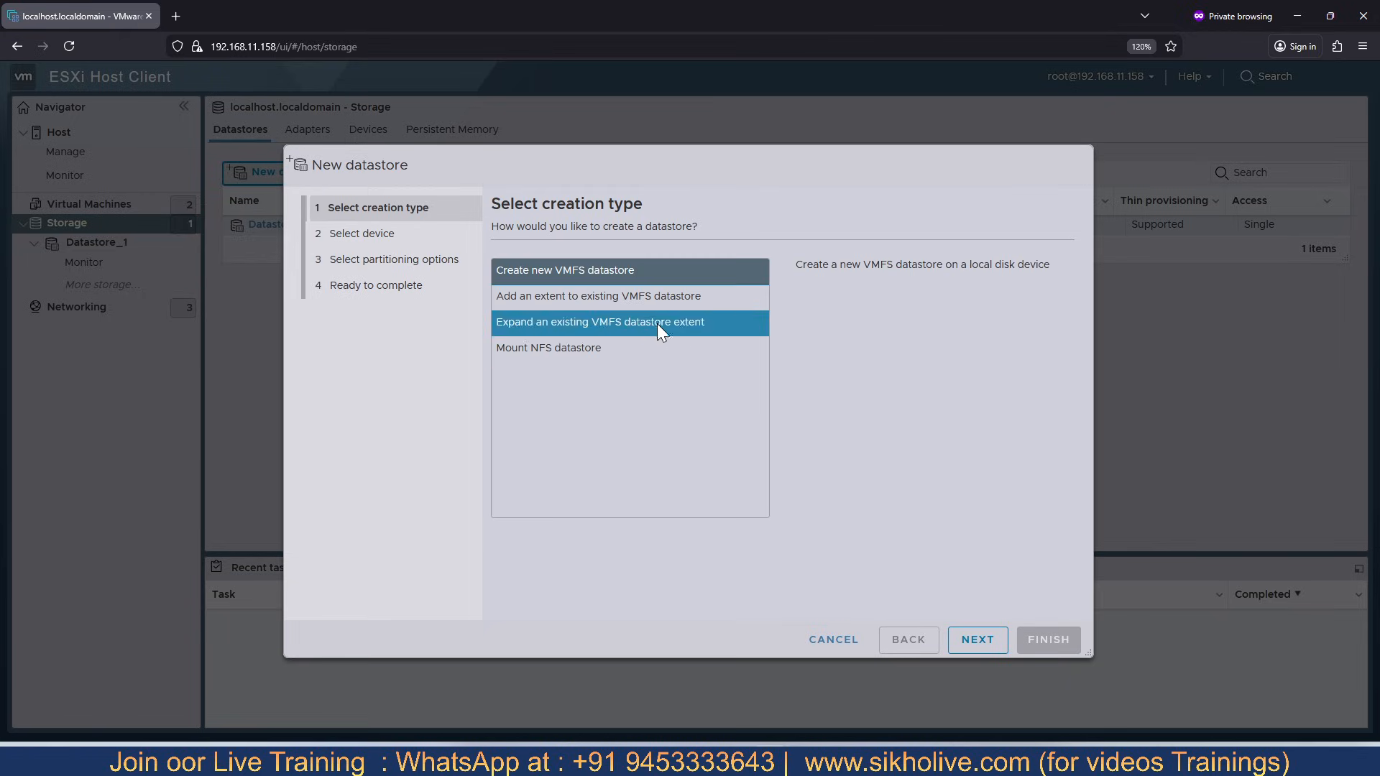
{"action": "left_click", "coordinate": [585, 347]}
{"action": "left_click", "coordinate": [977, 640]}
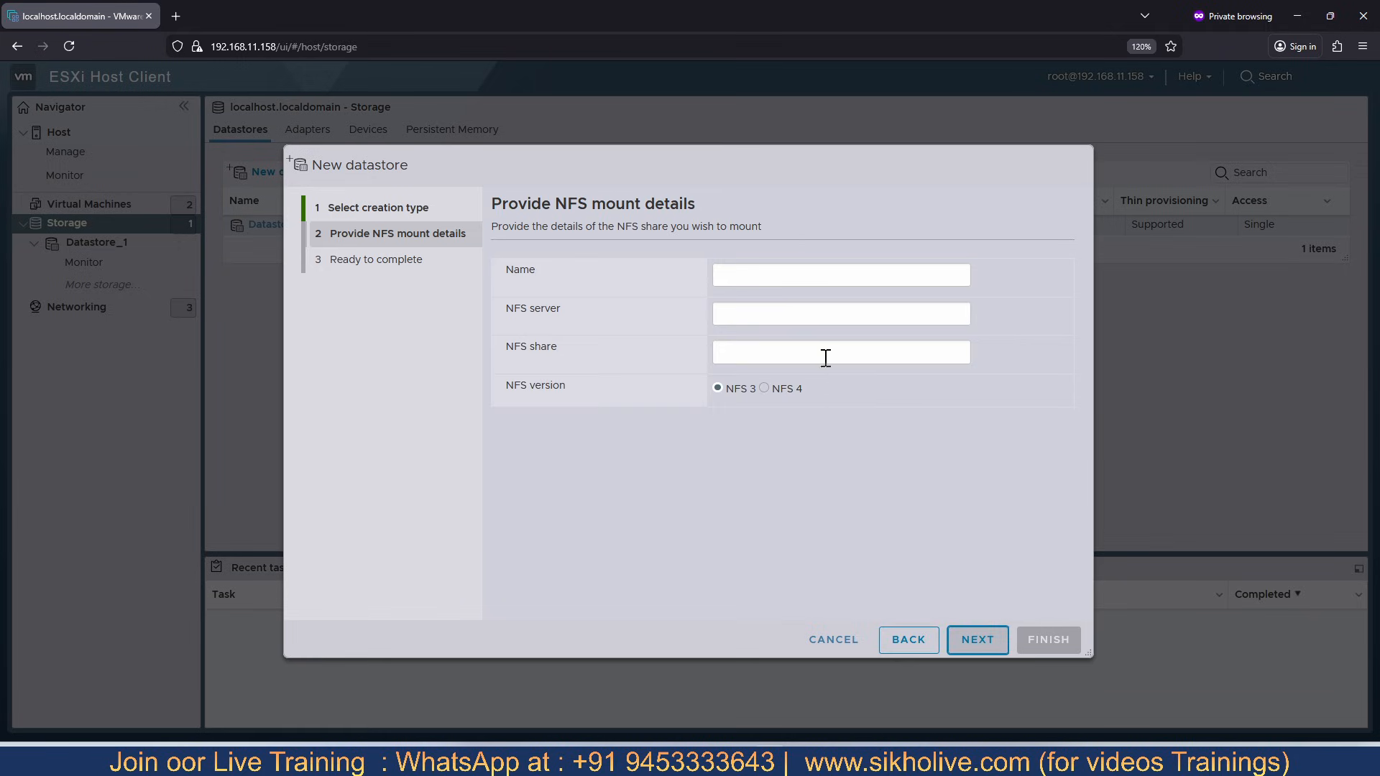
- Mount the NFS datastore with name NFS1, server 192.168.11.195 and share E:\NSFDatabase, and finish the wizard
{"action": "left_click", "coordinate": [729, 274]}
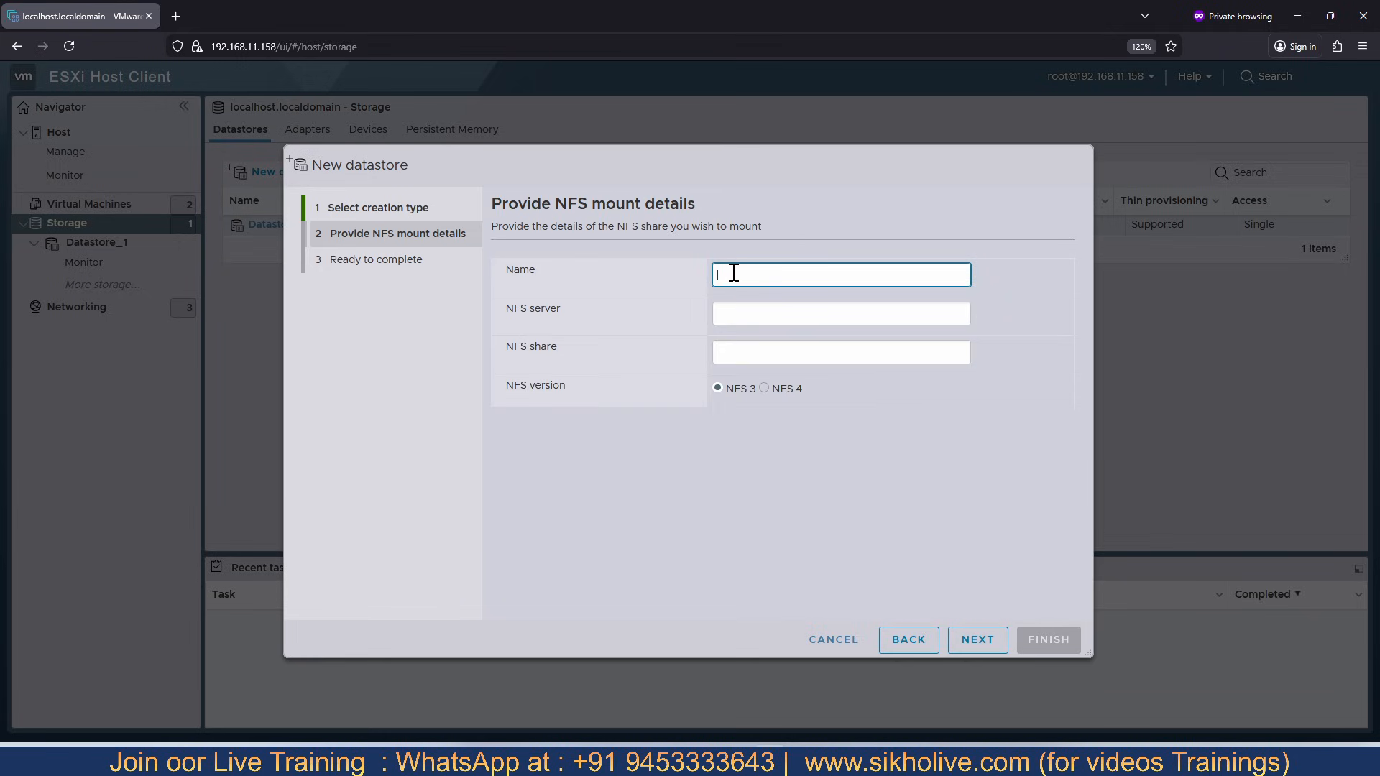
{"action": "type", "text": "nsf"}
{"action": "type", "text": "NFS1"}
{"action": "left_click", "coordinate": [734, 314]}
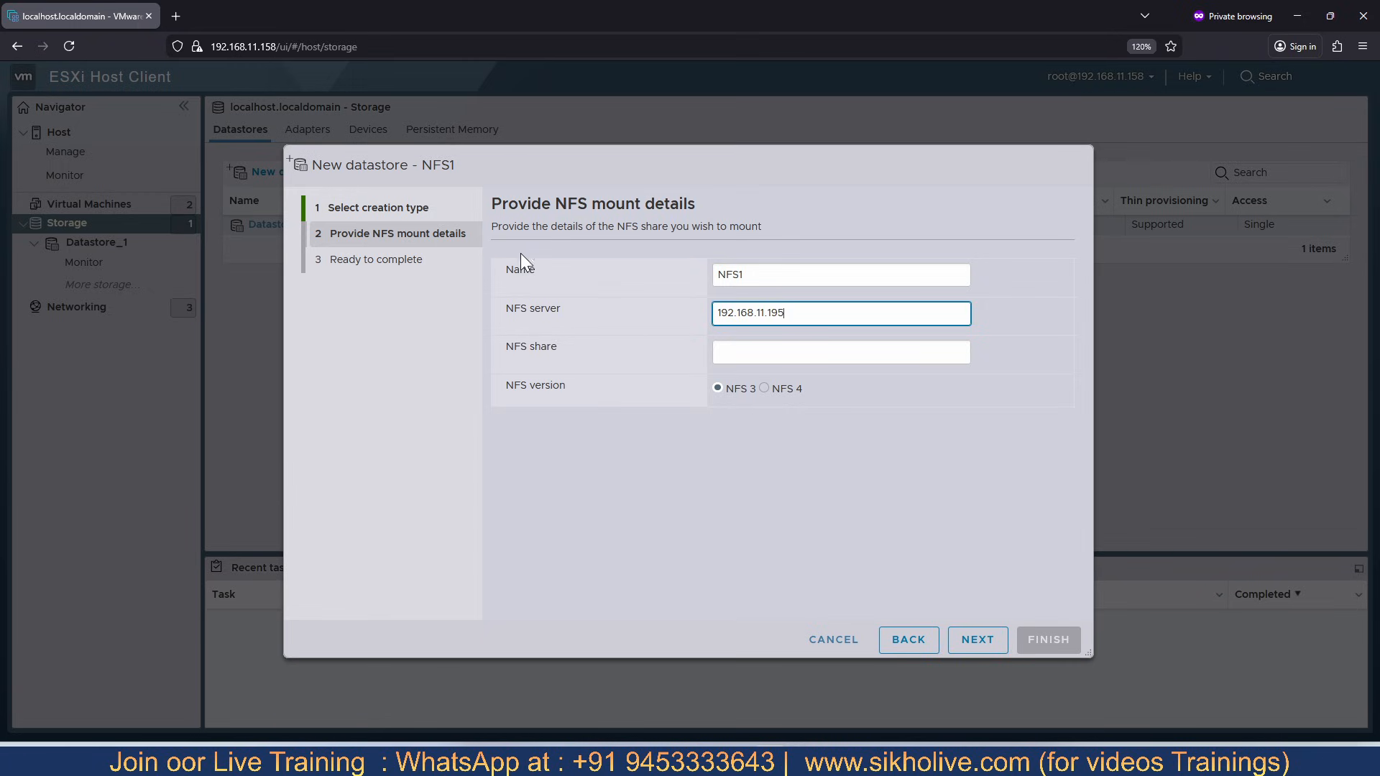
{"action": "left_click", "coordinate": [748, 359]}
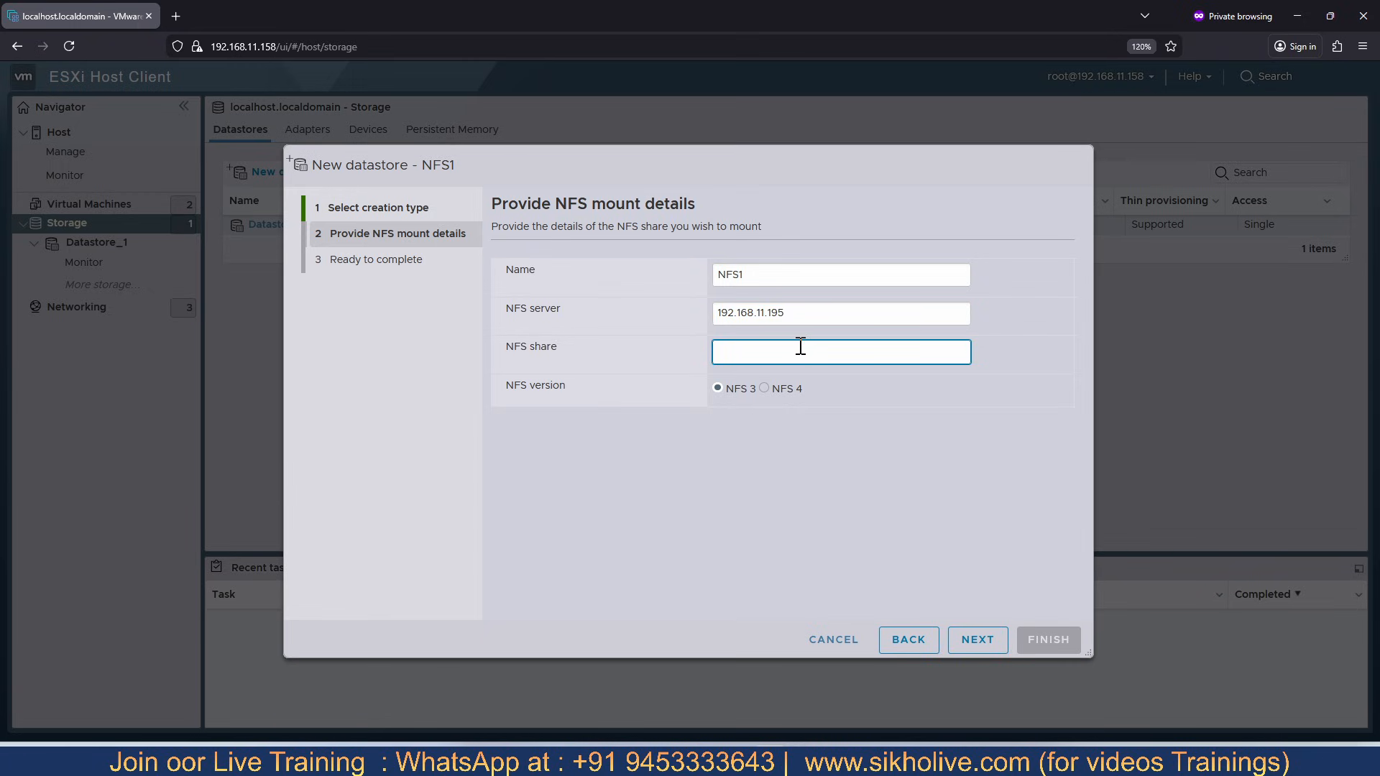
{"action": "key", "text": "ctrl+v"}
{"action": "left_click_drag", "start_coordinate": [824, 352], "coordinate": [712, 352]}
{"action": "left_click", "coordinate": [982, 641]}
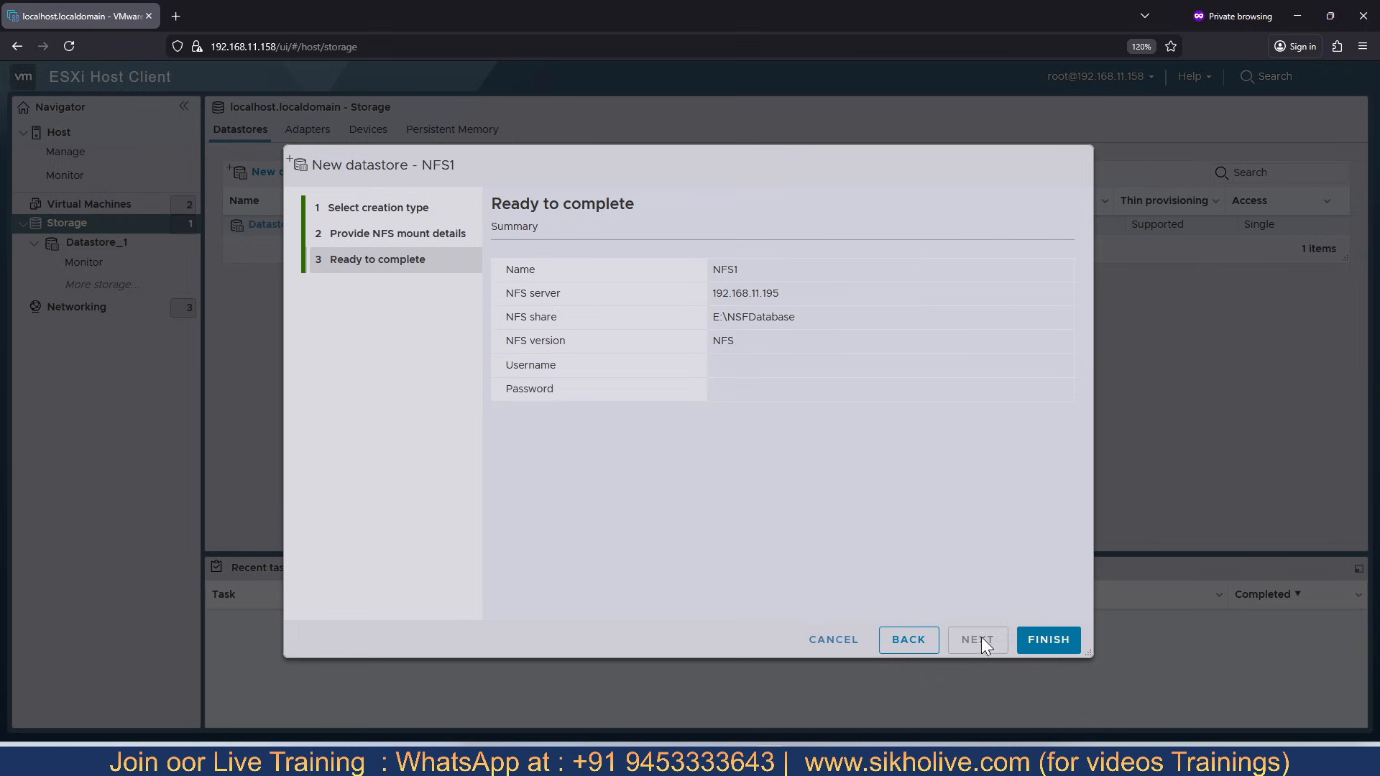
{"action": "left_click", "coordinate": [1046, 640]}
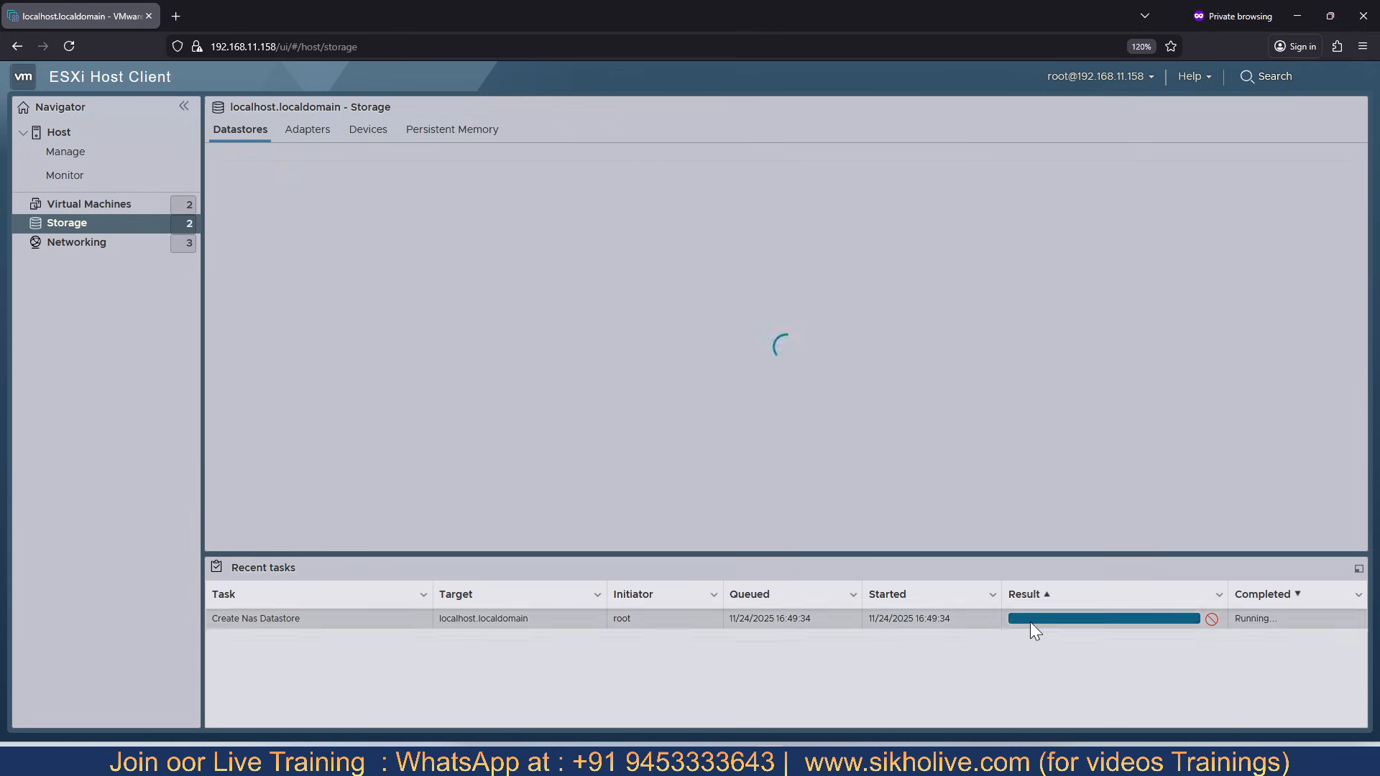
- View the NFS1 datastore's details, compare its storage with the NSFDatabase share on Windows Server, and return to the ESXi Host Client
{"action": "left_click", "coordinate": [710, 247]}
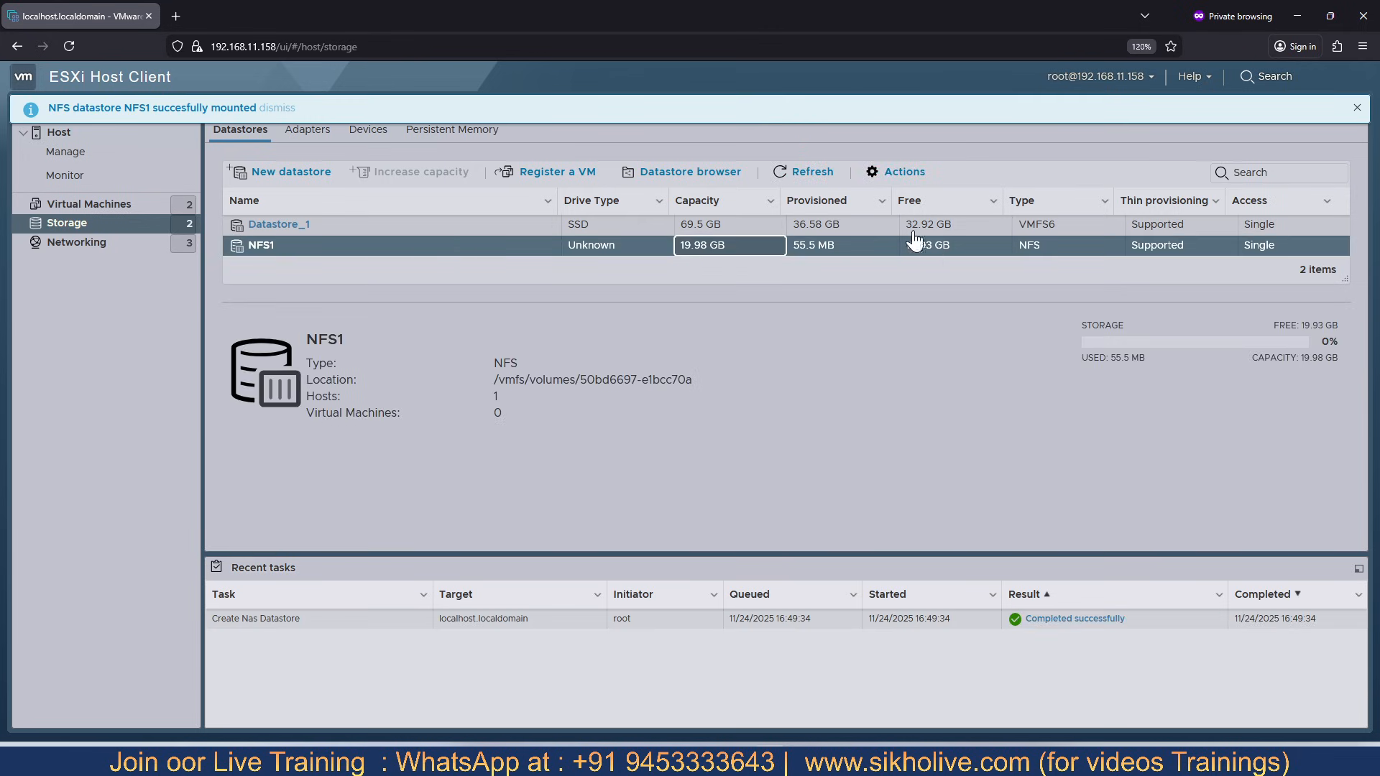
{"action": "left_click", "coordinate": [714, 748]}
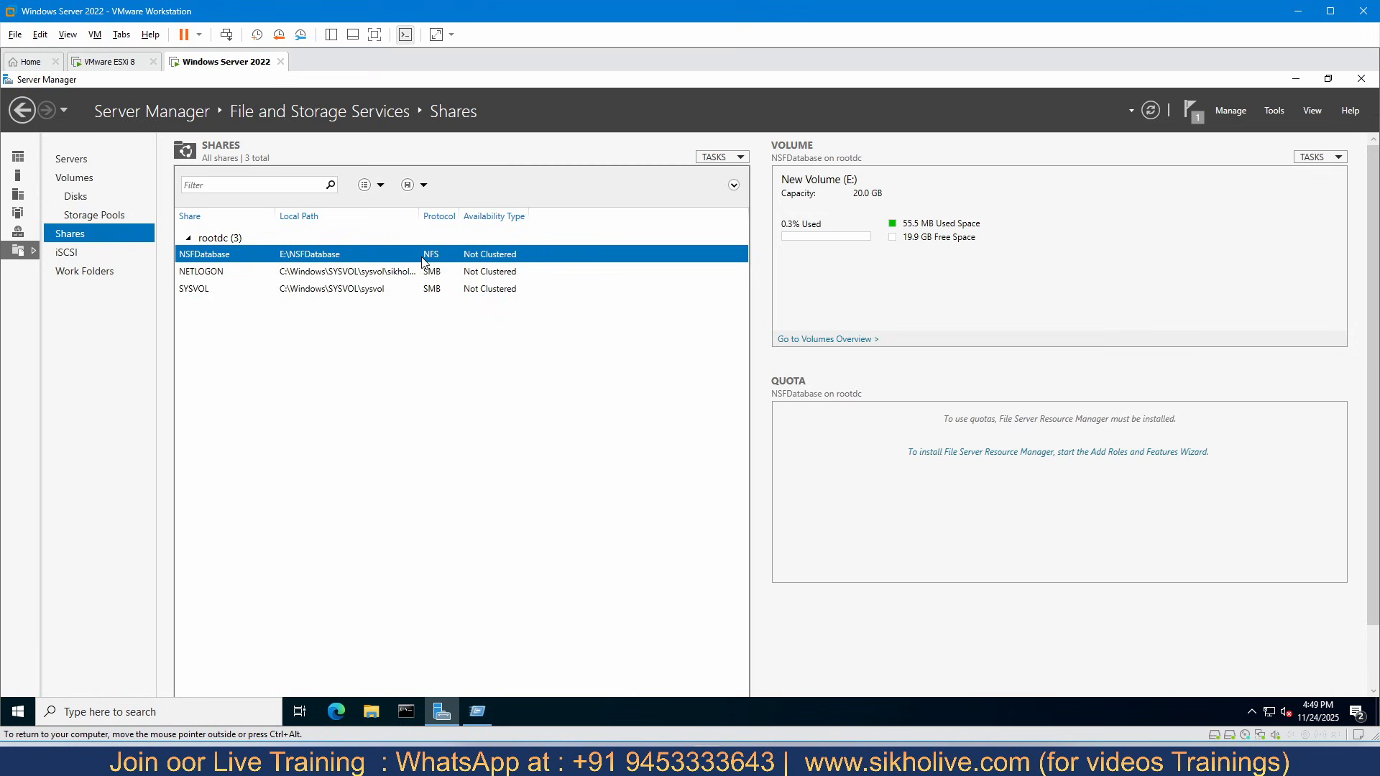
{"action": "left_click", "coordinate": [109, 61]}
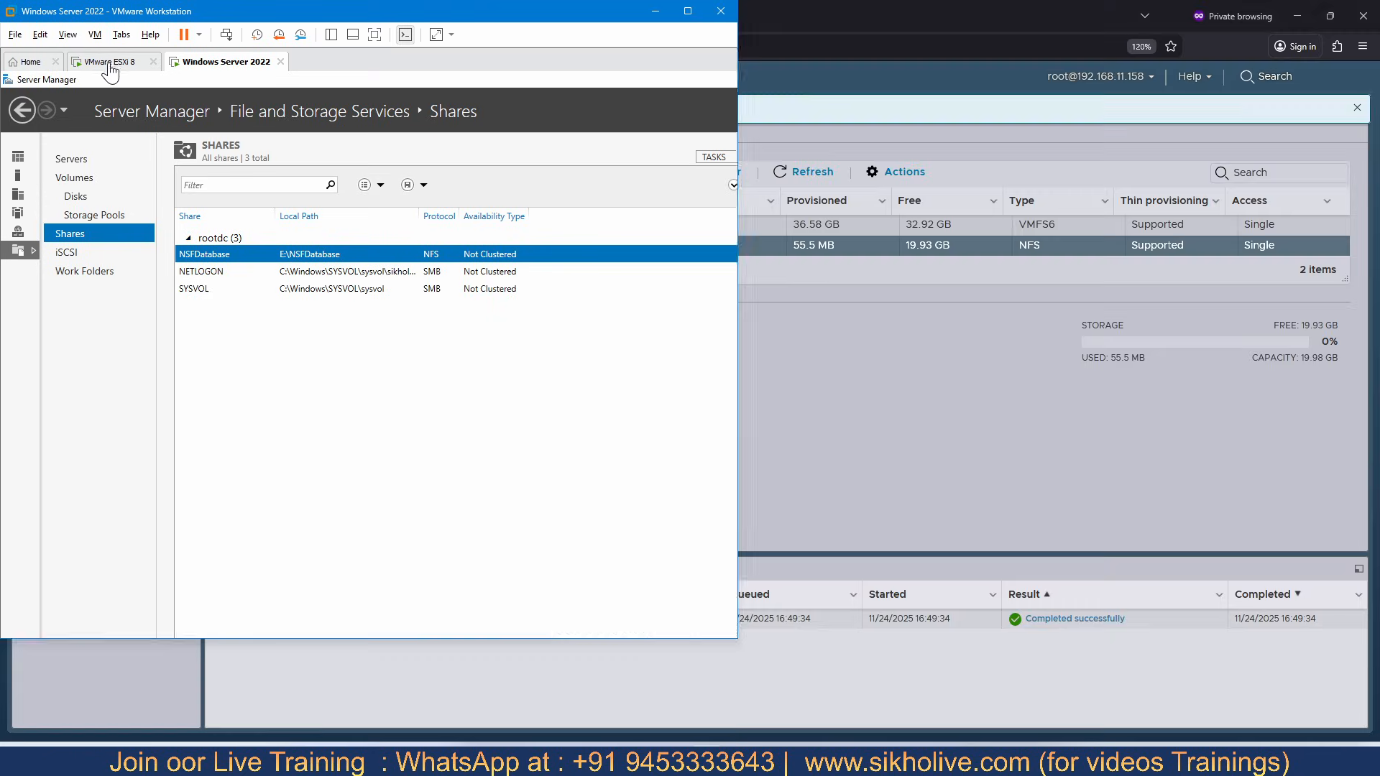
{"action": "left_click", "coordinate": [219, 63]}
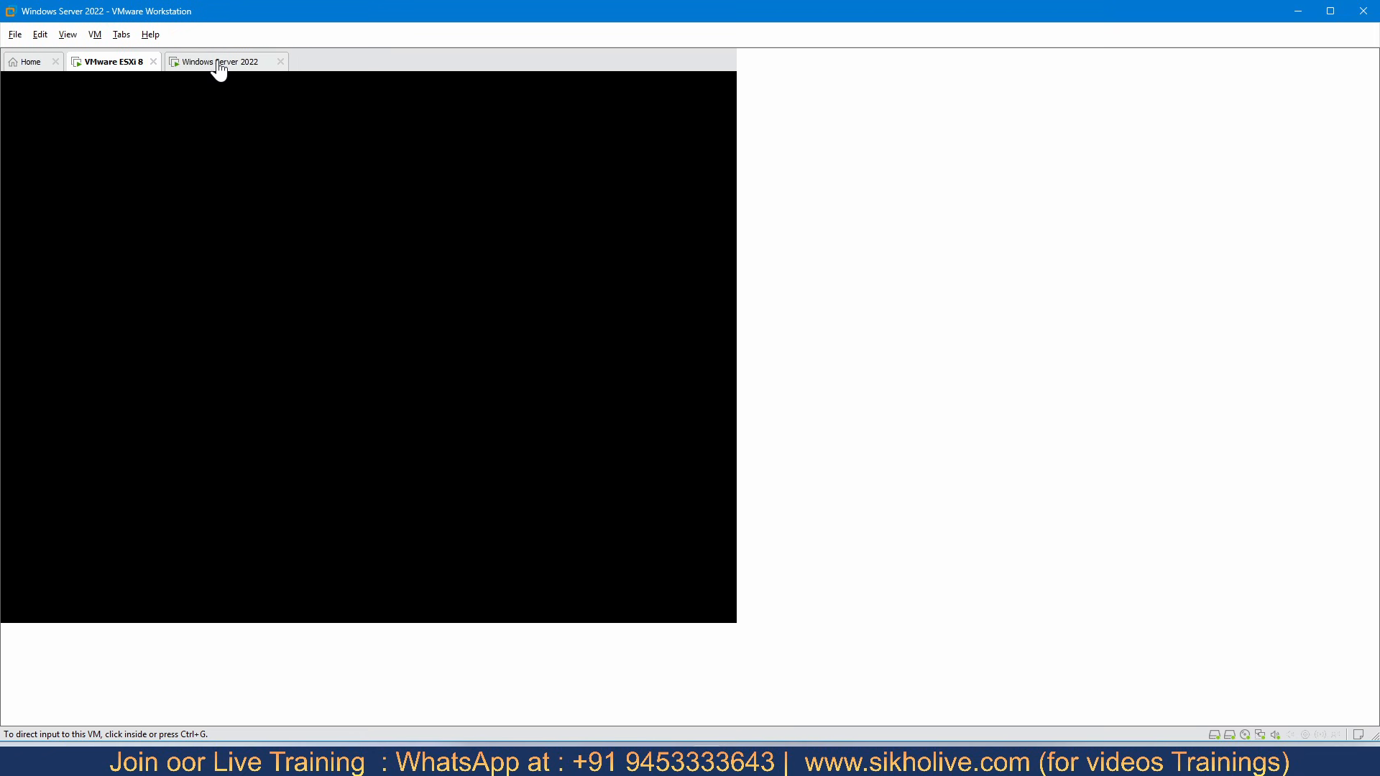
{"action": "left_click", "coordinate": [721, 760]}
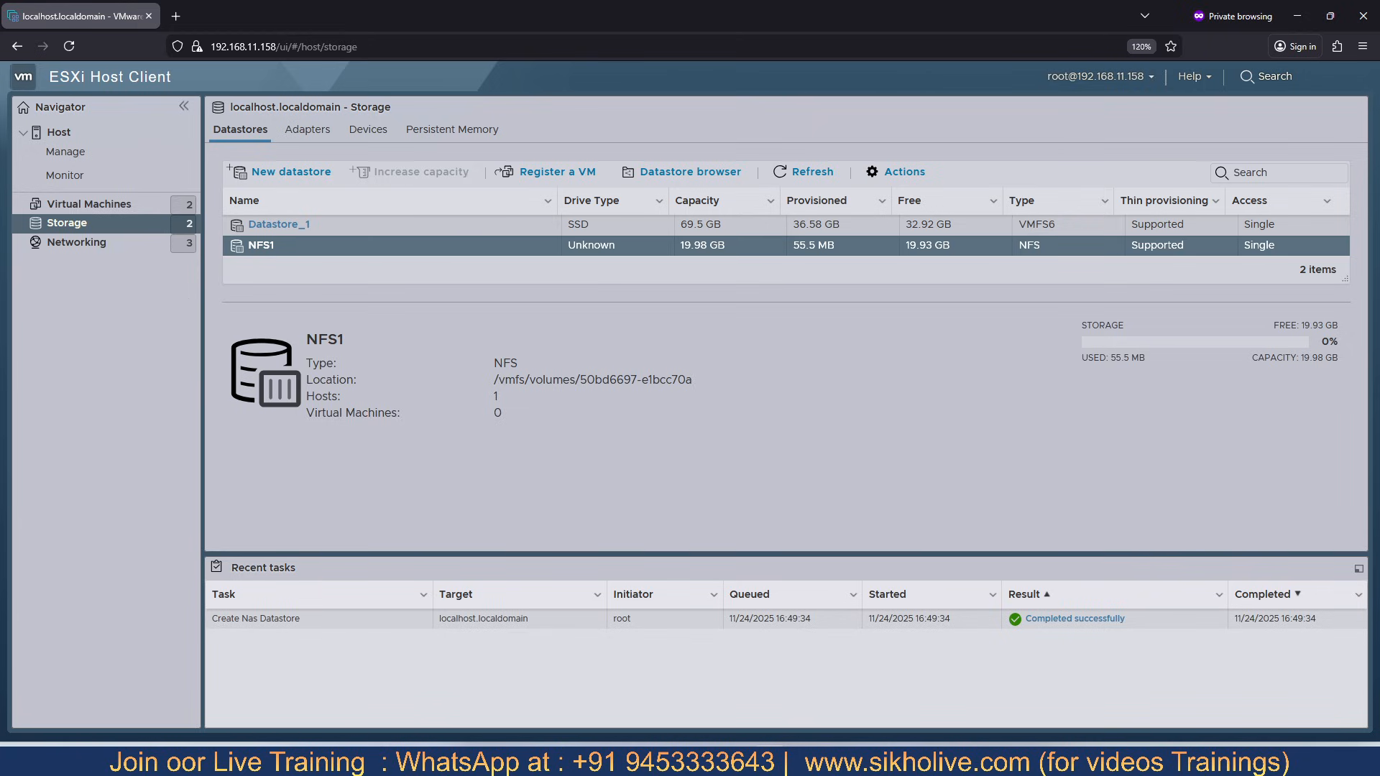
- Return to the datastore list and view the actions available for the NFS1 datastore
{"action": "left_click", "coordinate": [240, 130]}
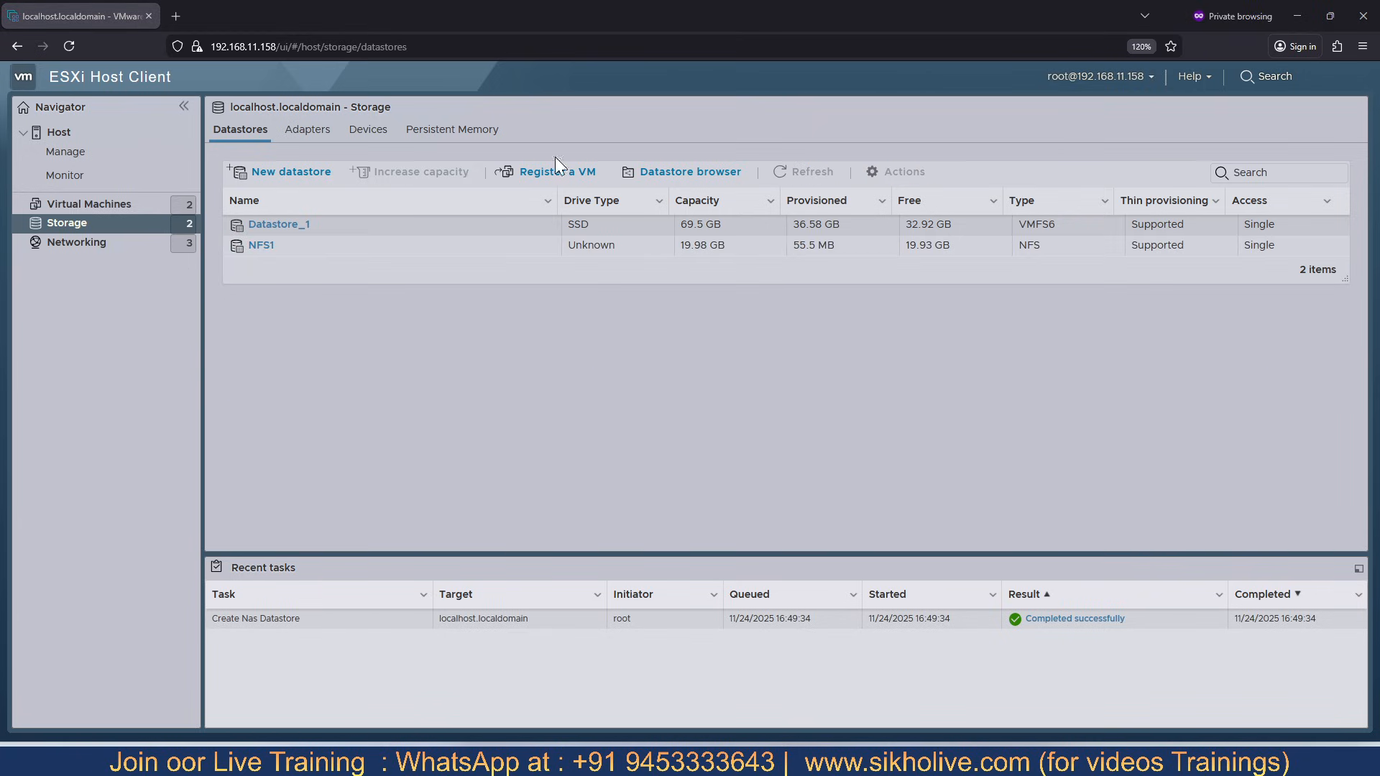
{"action": "left_click", "coordinate": [600, 251]}
{"action": "right_click", "coordinate": [600, 249]}
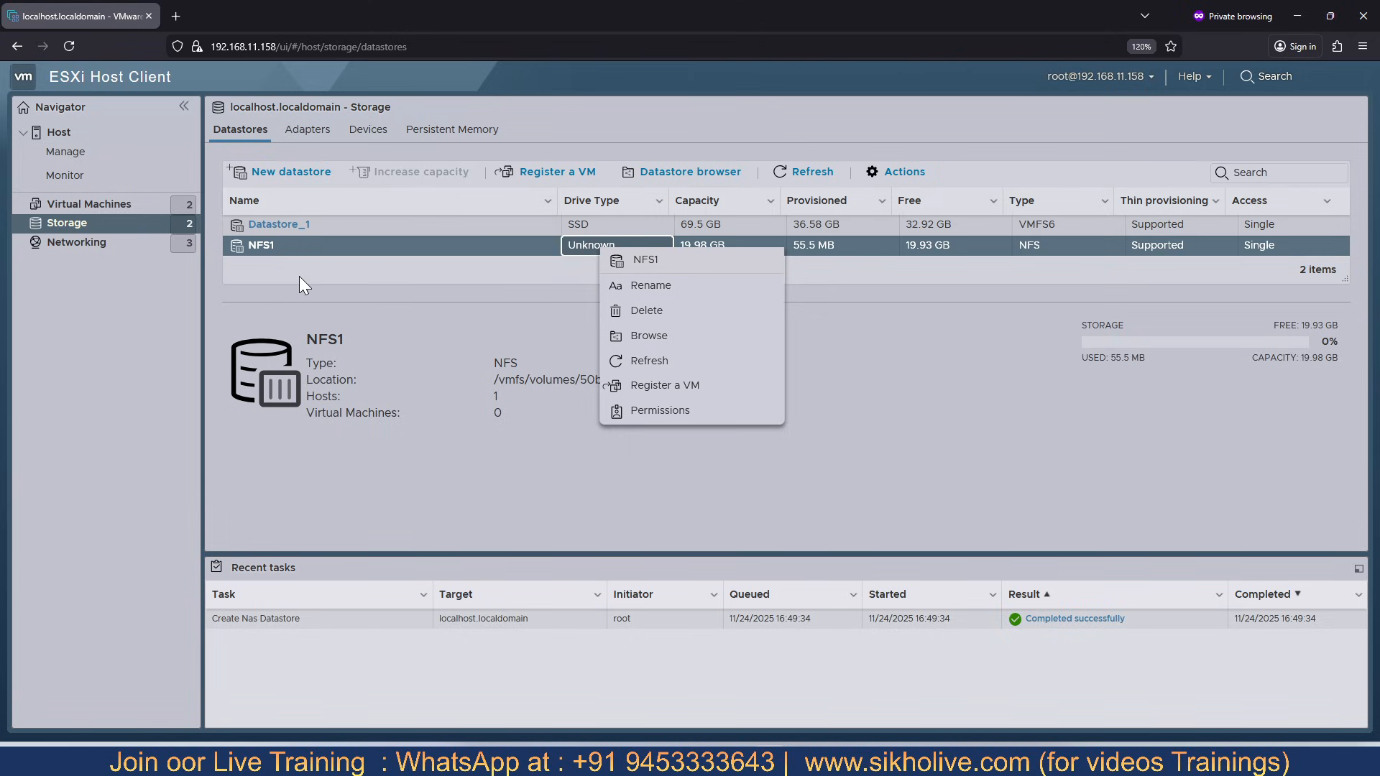
{"action": "left_click", "coordinate": [405, 302]}
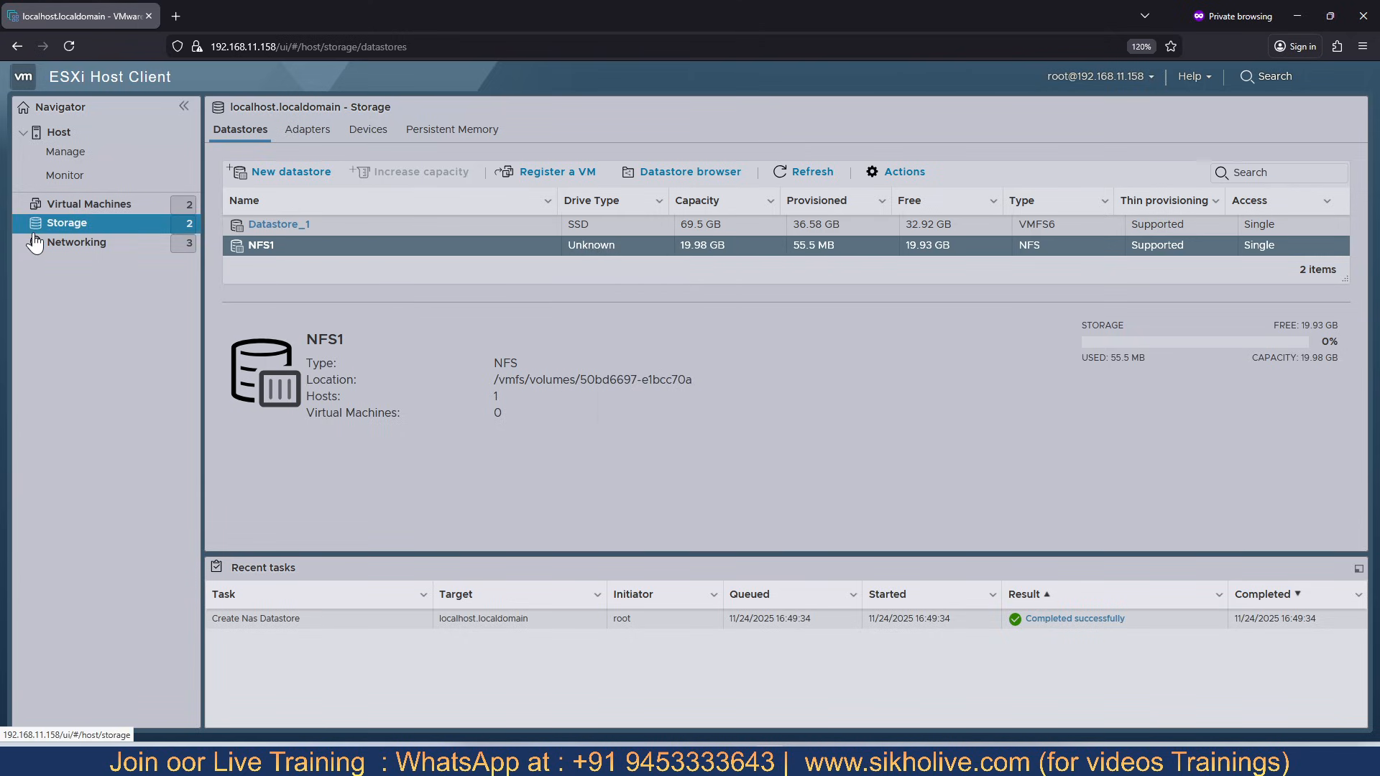
- Start creating a new virtual machine and name it win8
{"action": "left_click", "coordinate": [84, 209]}
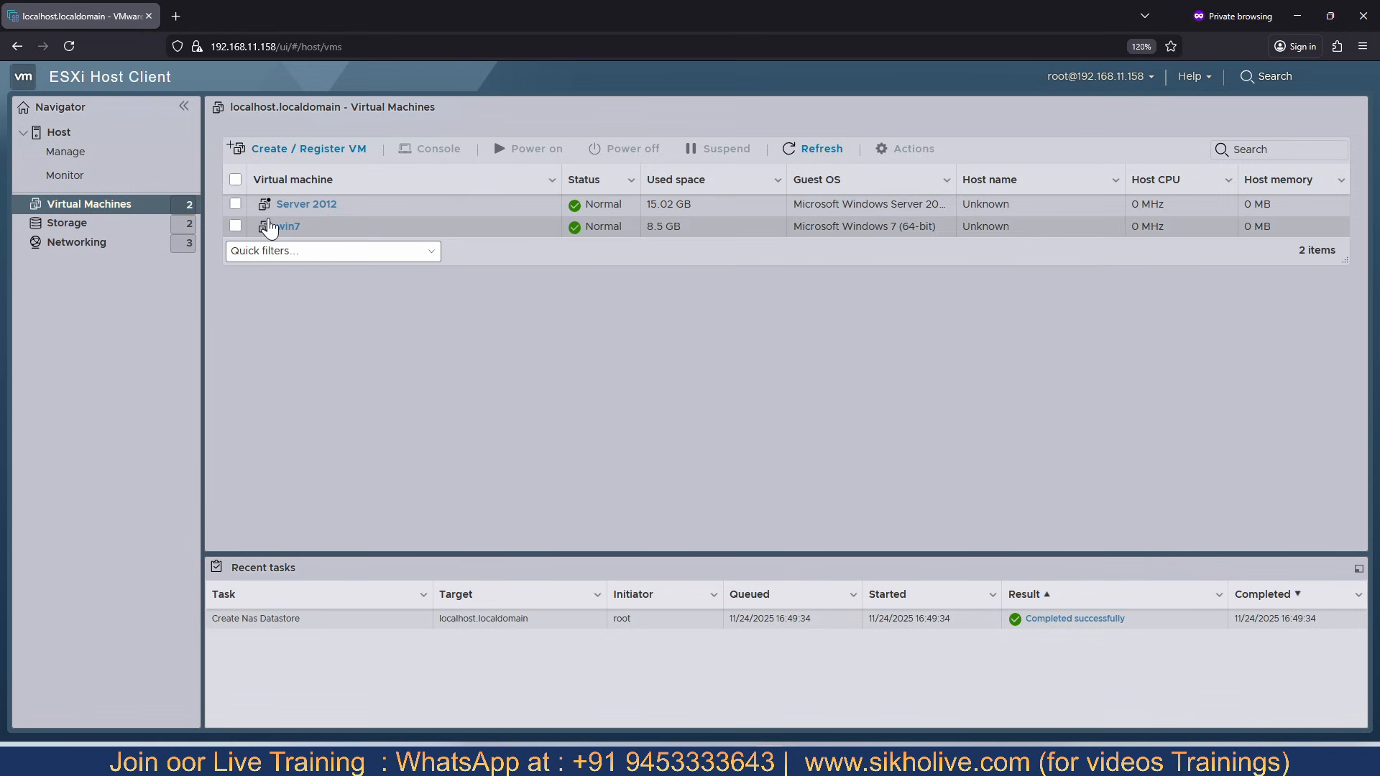
{"action": "left_click", "coordinate": [299, 151]}
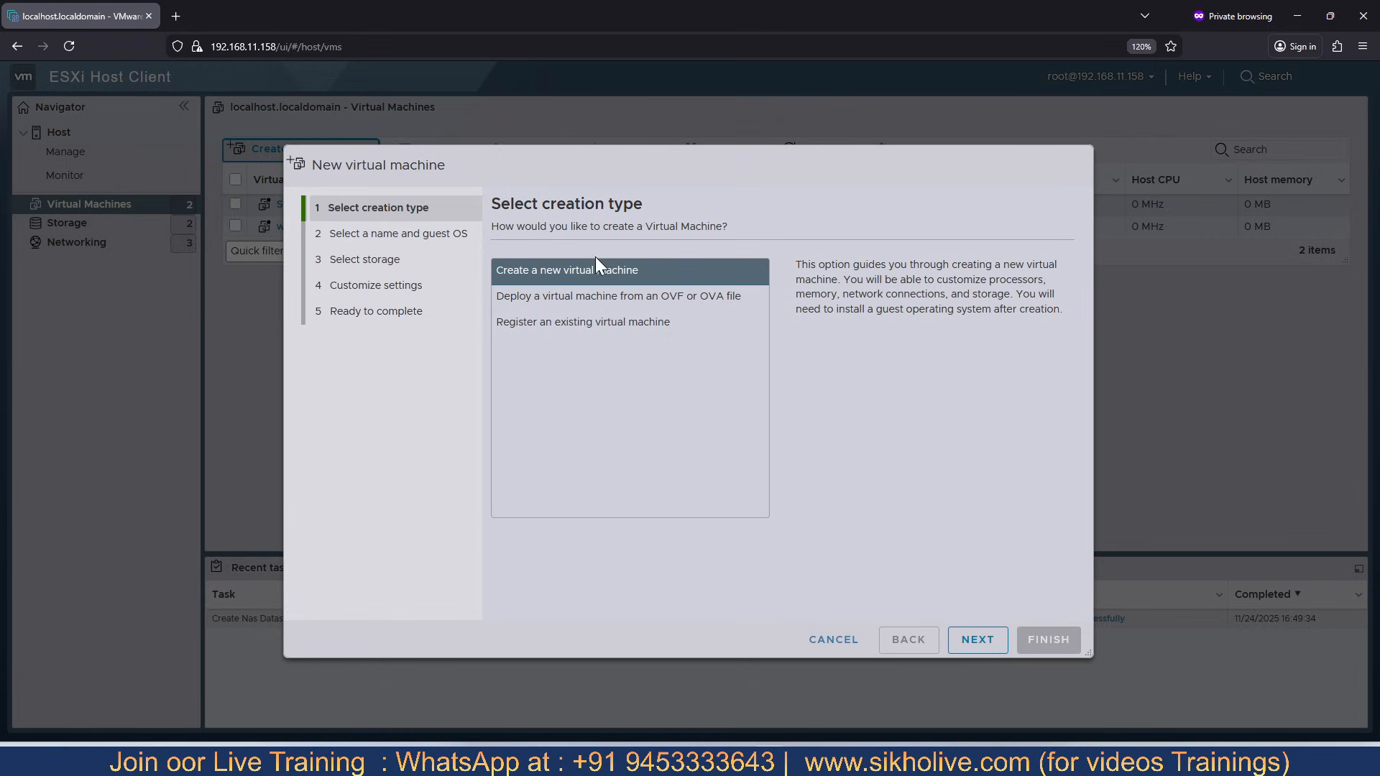
{"action": "left_click", "coordinate": [979, 641]}
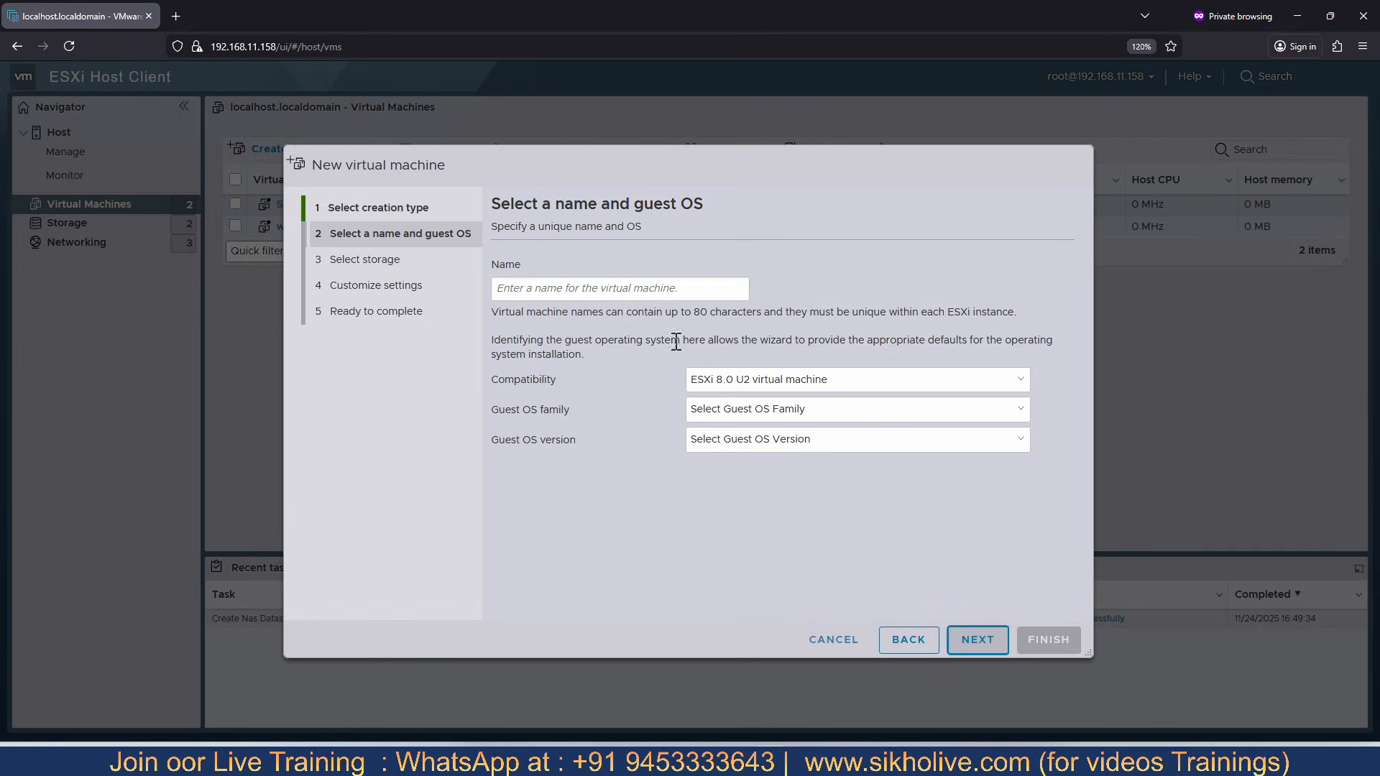
{"action": "type", "text": "w"}
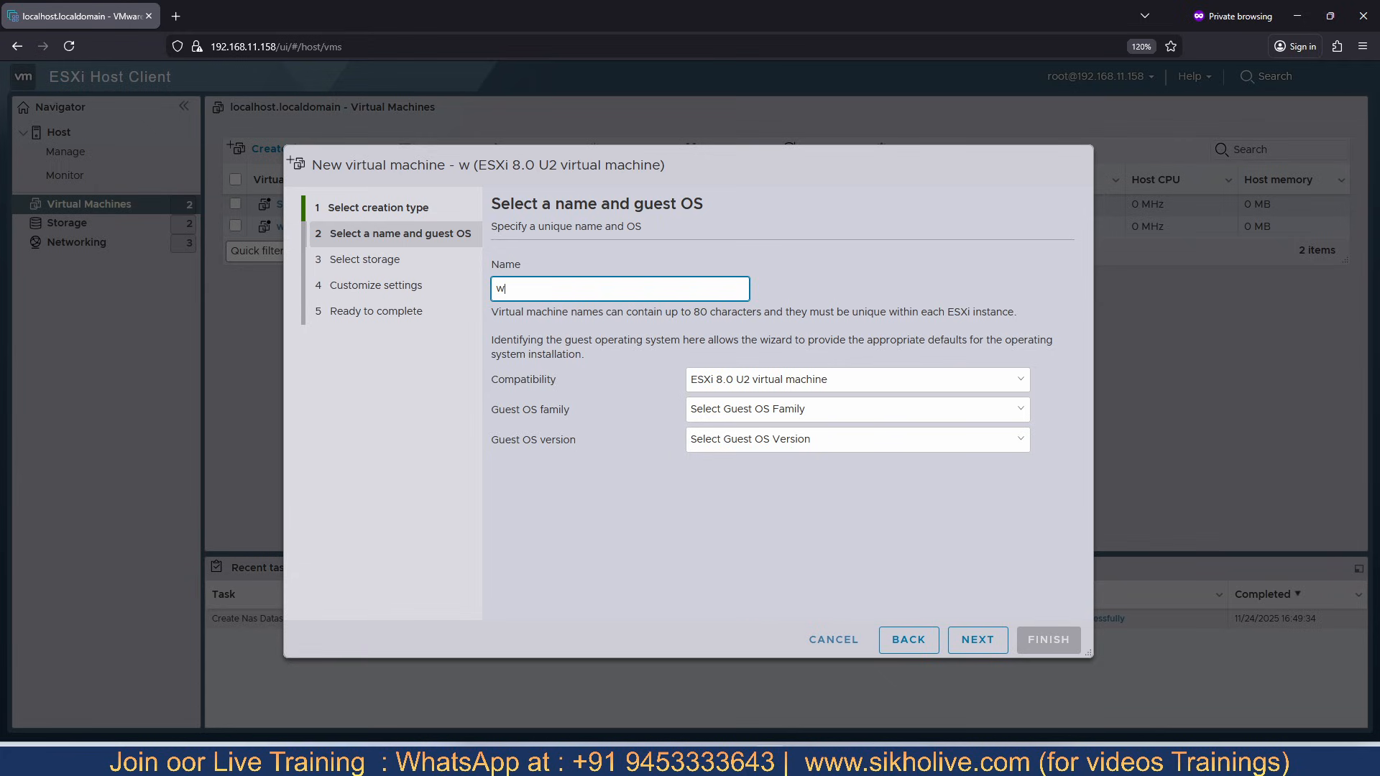
{"action": "key", "text": "BackSpace"}
{"action": "type", "text": "win8"}
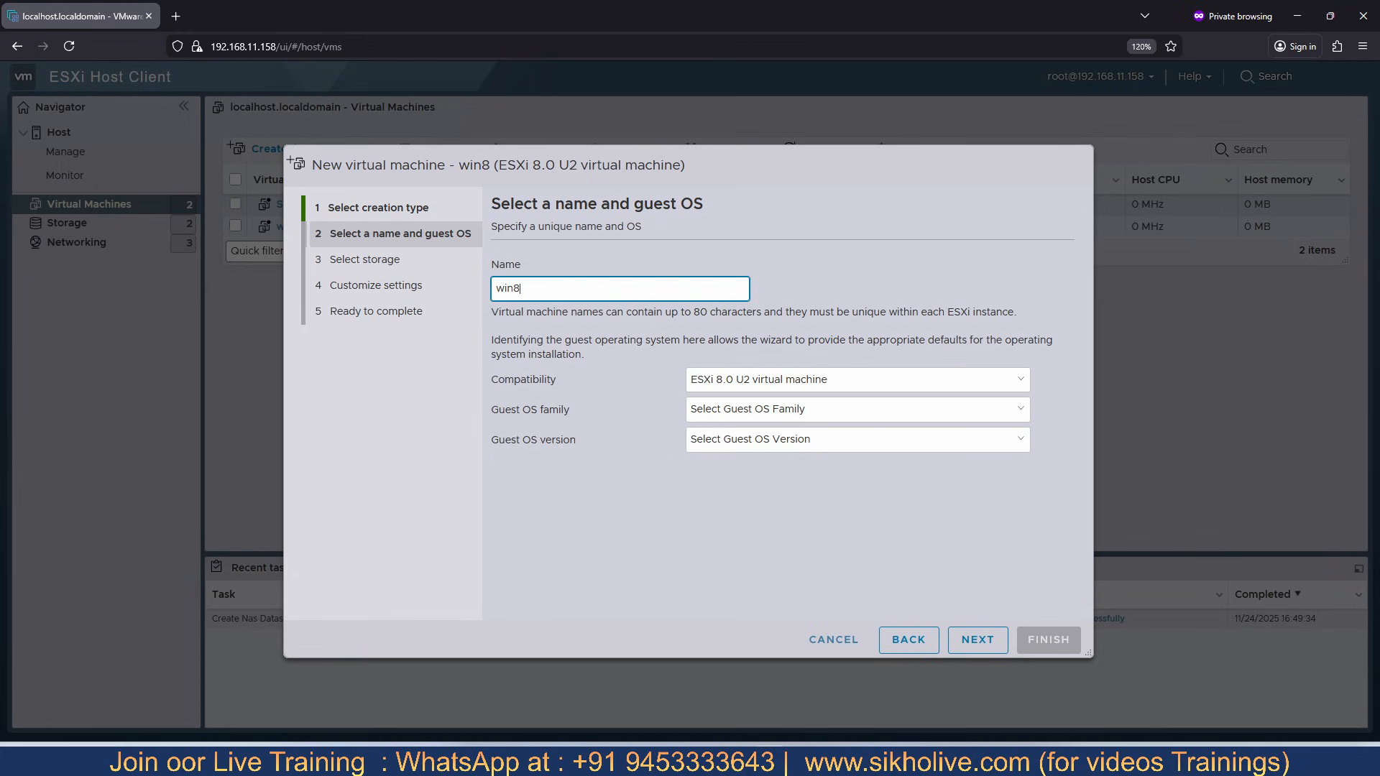
- Set the win8 virtual machine's guest OS family to Windows and its version to Microsoft Windows 8.x (64-bit)
{"action": "left_click", "coordinate": [701, 383]}
{"action": "left_click", "coordinate": [608, 398]}
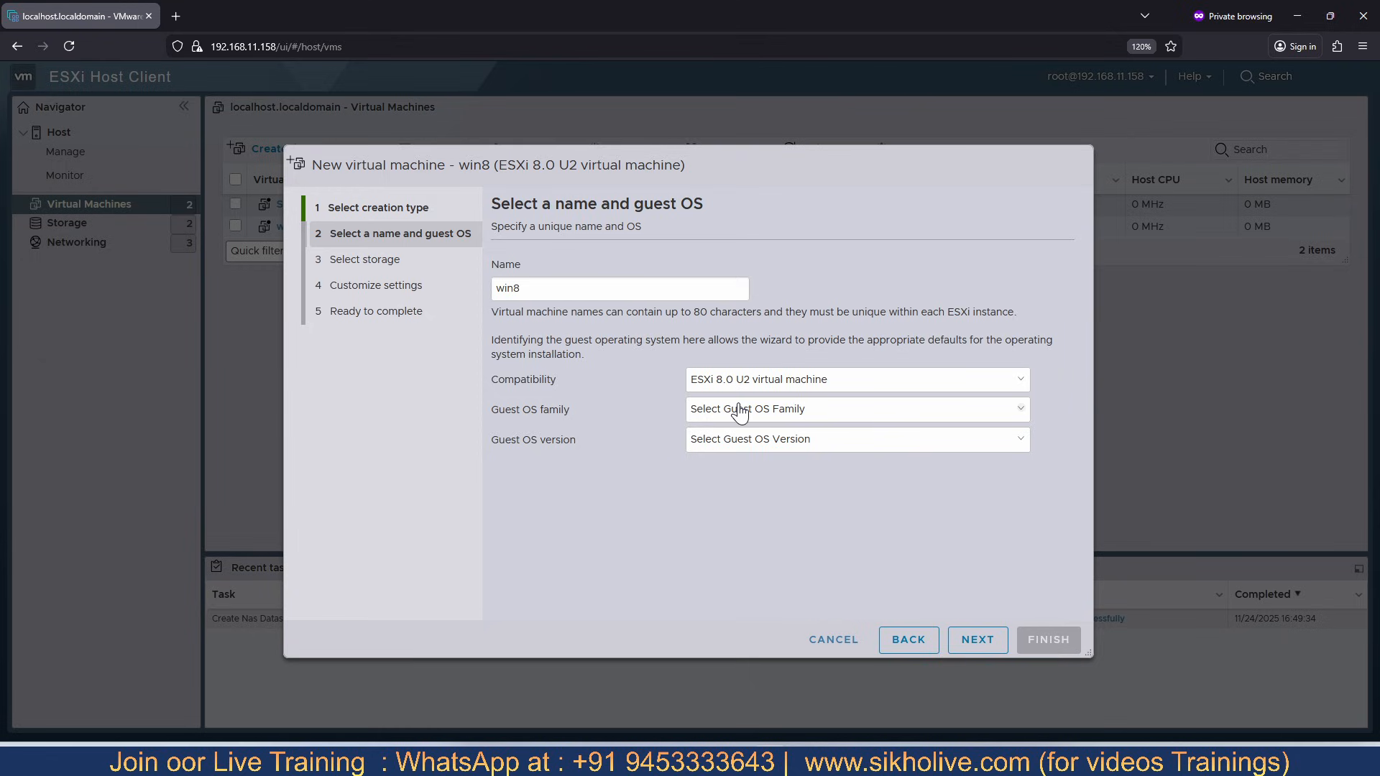
{"action": "left_click", "coordinate": [738, 407]}
{"action": "left_click", "coordinate": [714, 509]}
{"action": "left_click", "coordinate": [741, 439]}
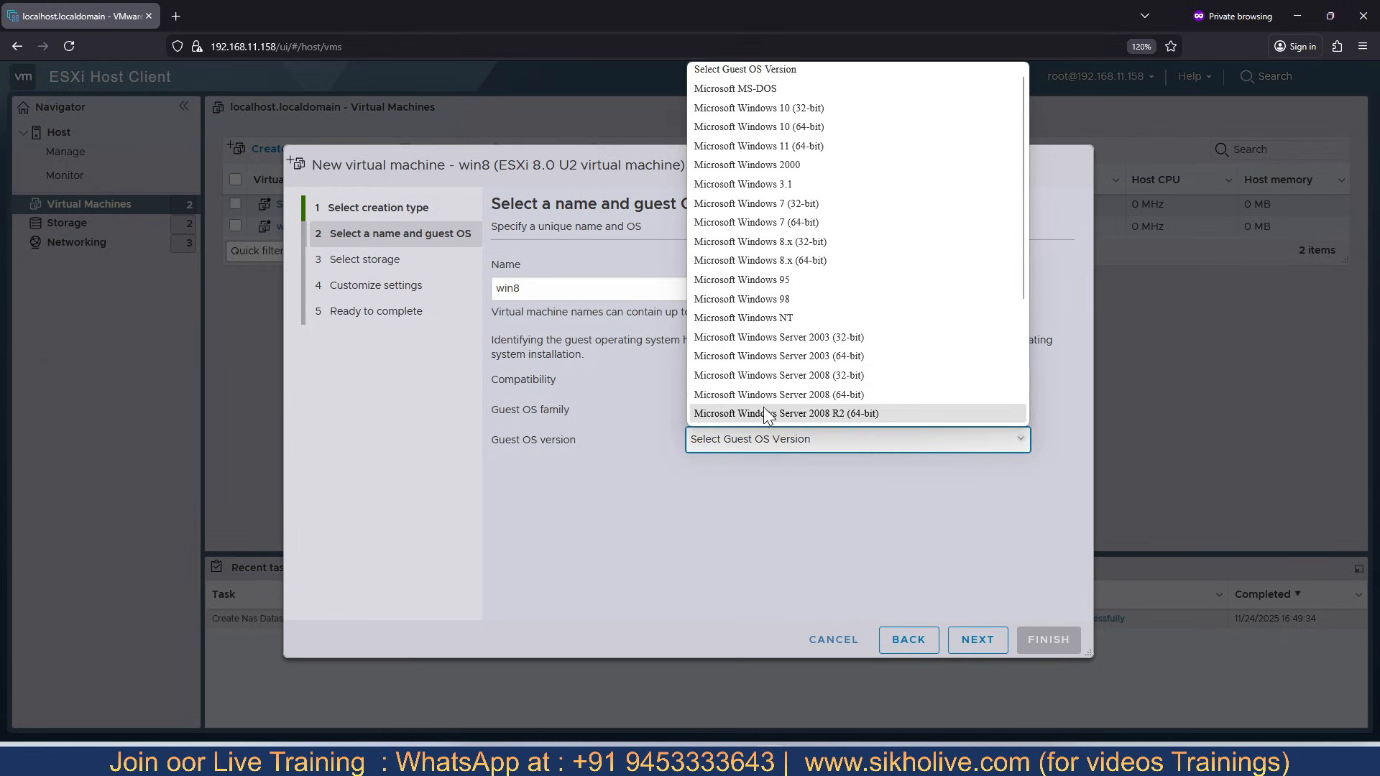
{"action": "left_click", "coordinate": [787, 260]}
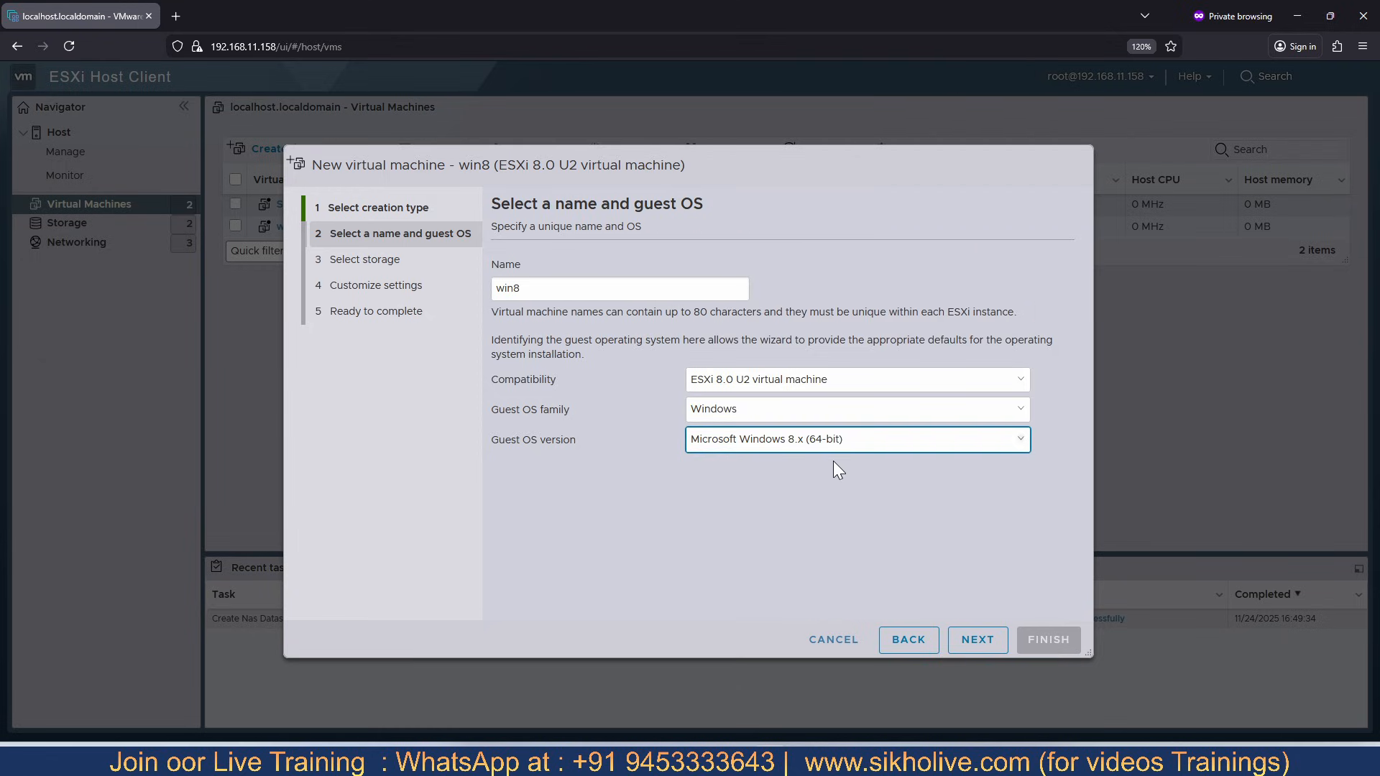
- Proceed to storage selection, choose NFS1 as the virtual machine's datastore, and cancel the New virtual machine wizard
{"action": "left_click", "coordinate": [973, 639]}
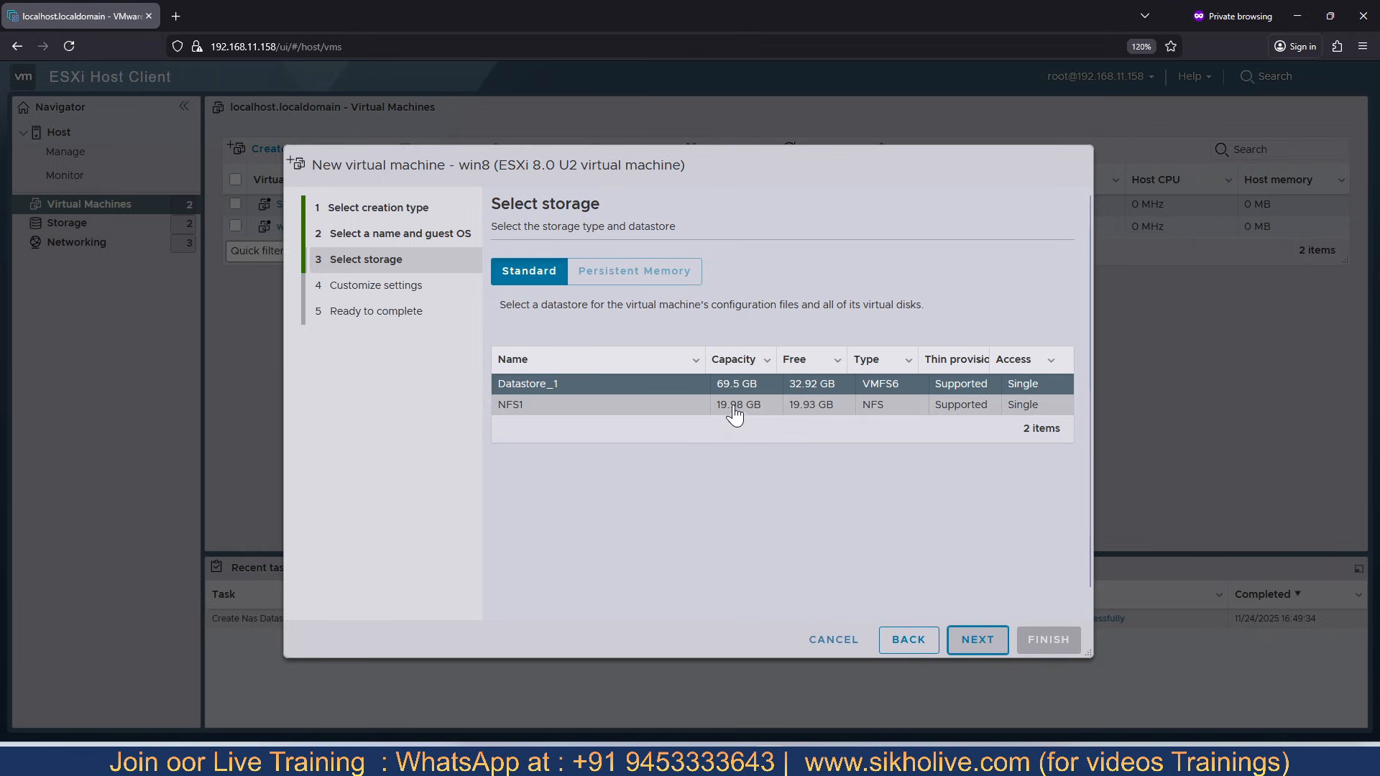
{"action": "left_click", "coordinate": [520, 408]}
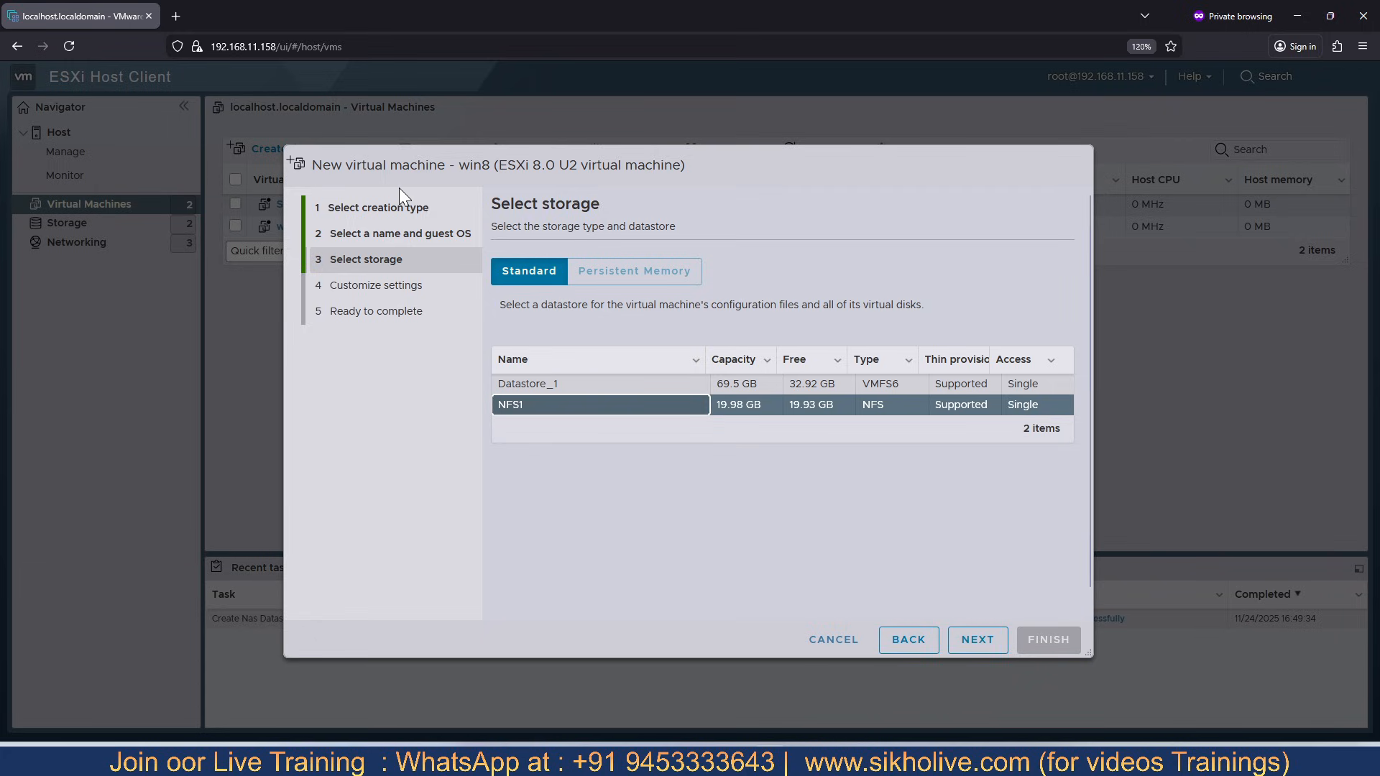
{"action": "left_click", "coordinate": [833, 640]}
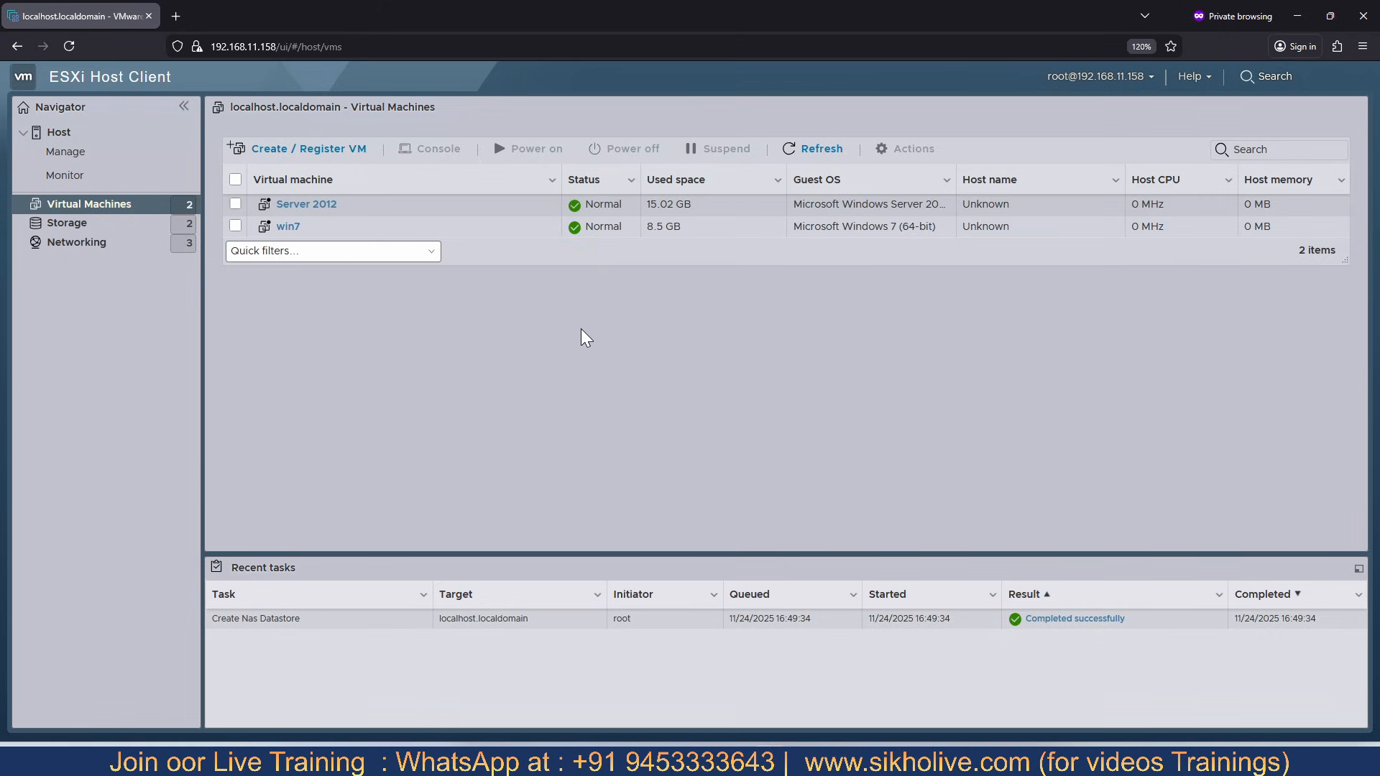